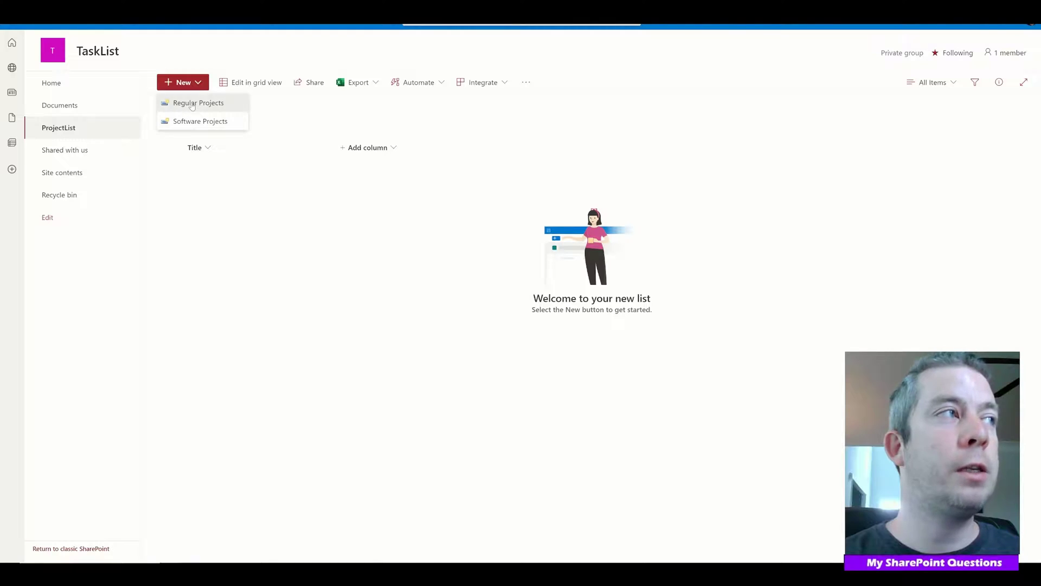
- Open a Regular Projects new item form, cancel it, and start a Software Projects item
click(185, 108)
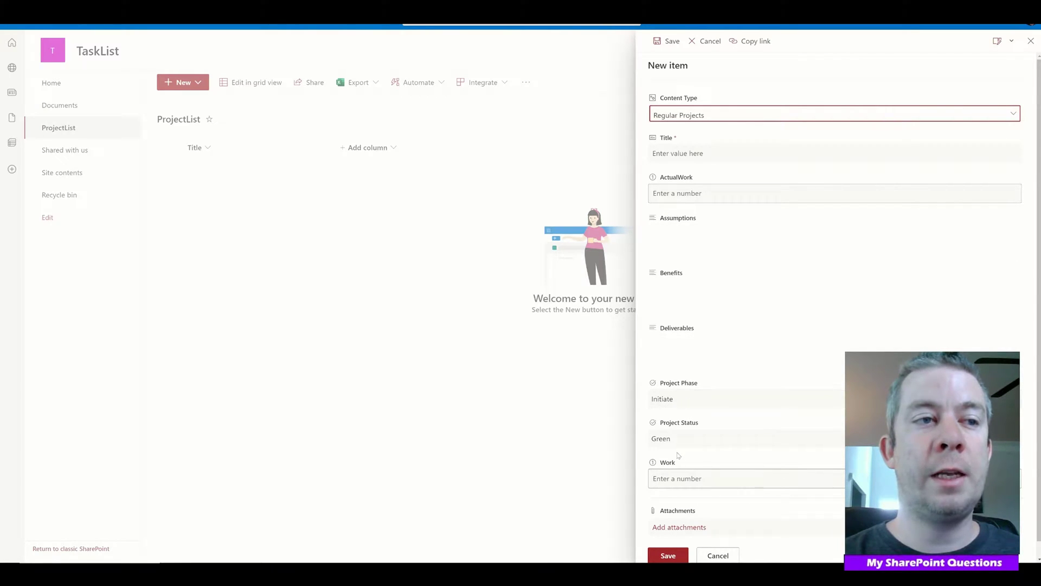
click(719, 556)
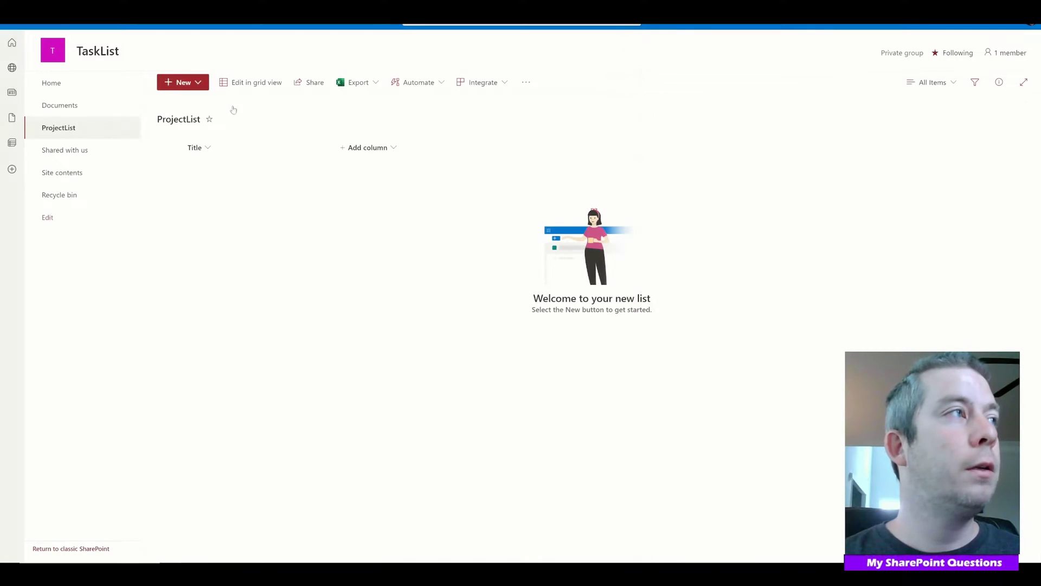
click(179, 82)
click(184, 119)
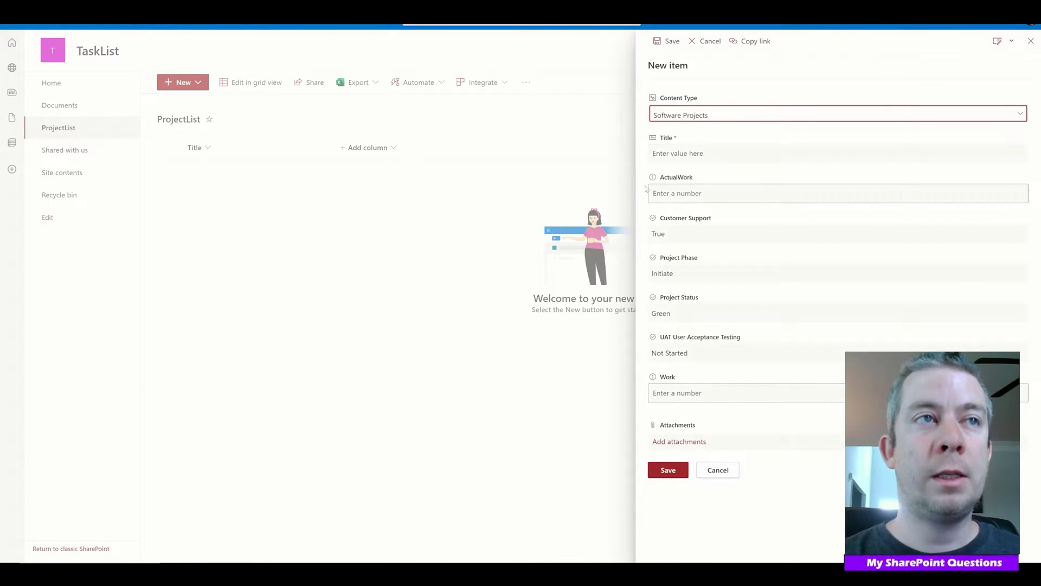
- Inspect the Customer Support, Project Phase and UAT dropdowns, setting UAT to Testing
click(664, 237)
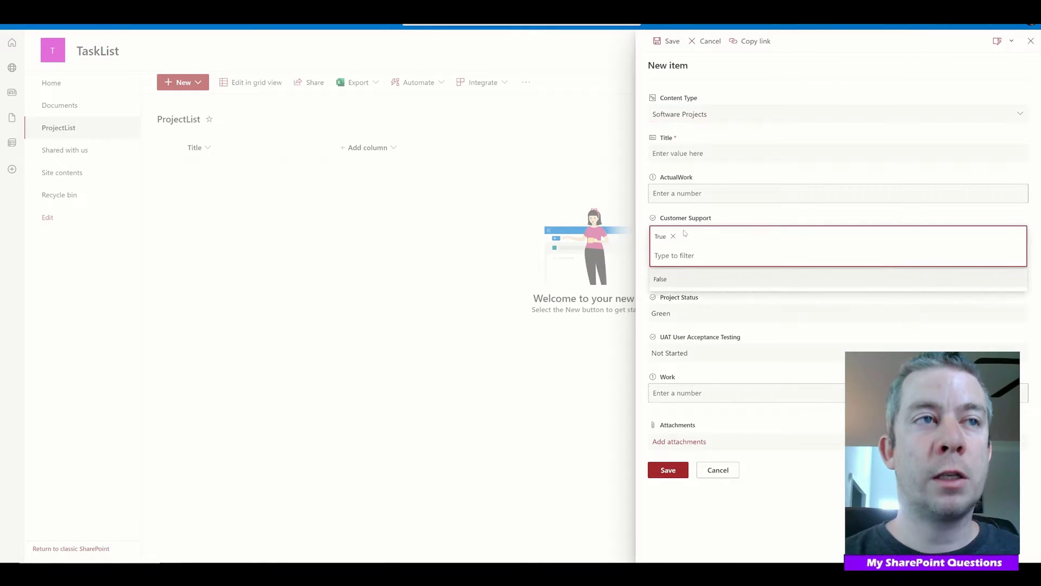
click(716, 217)
click(684, 273)
click(699, 274)
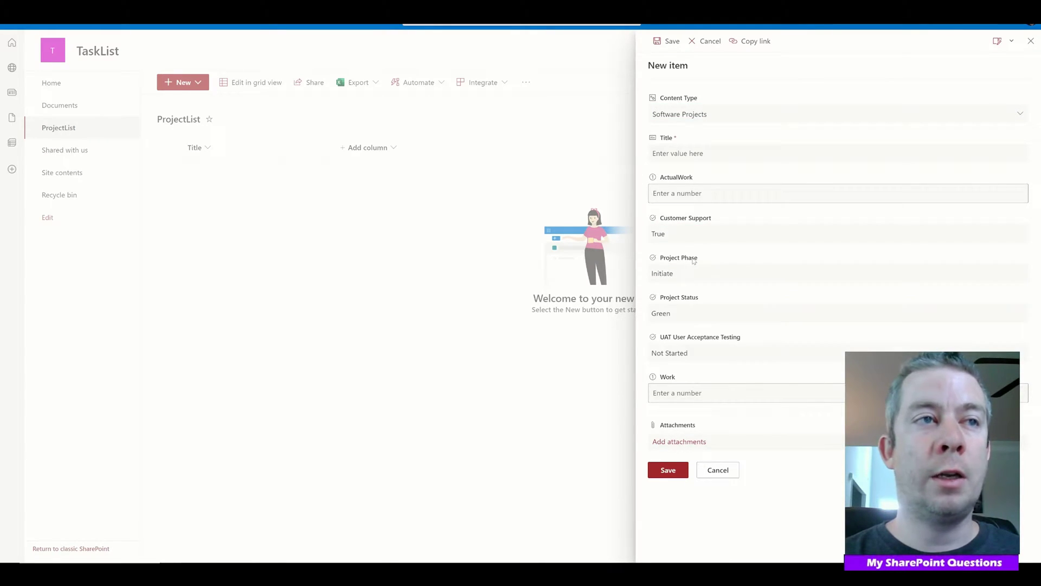
click(662, 357)
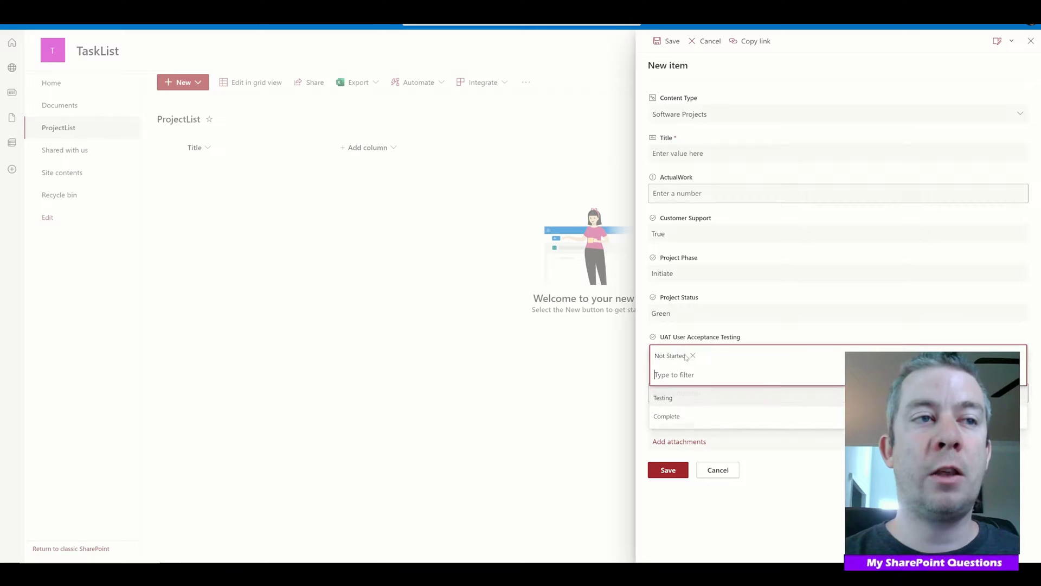
click(685, 376)
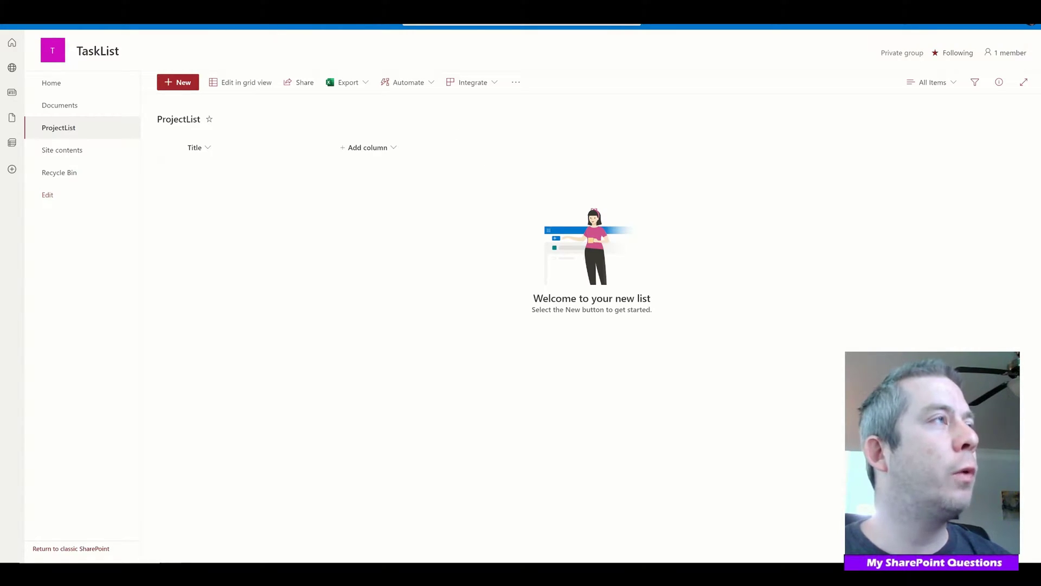
key(ctrl+Tab)
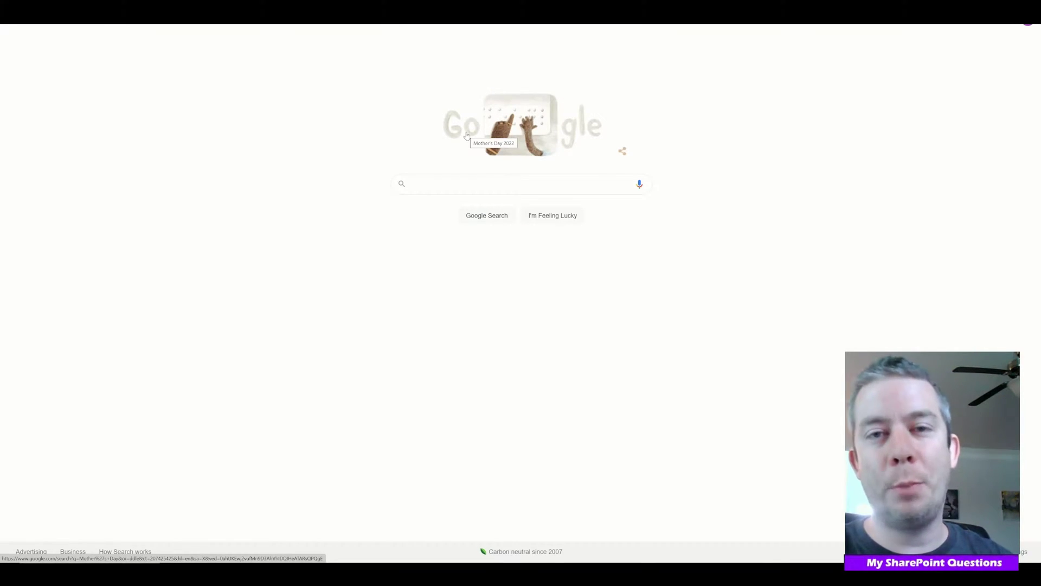
text(c)
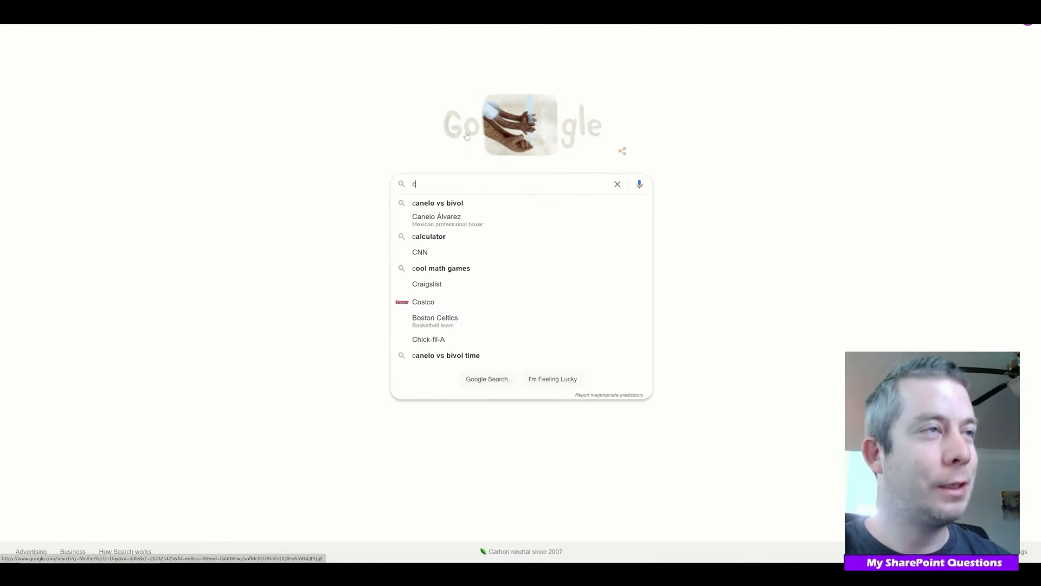
text(onte)
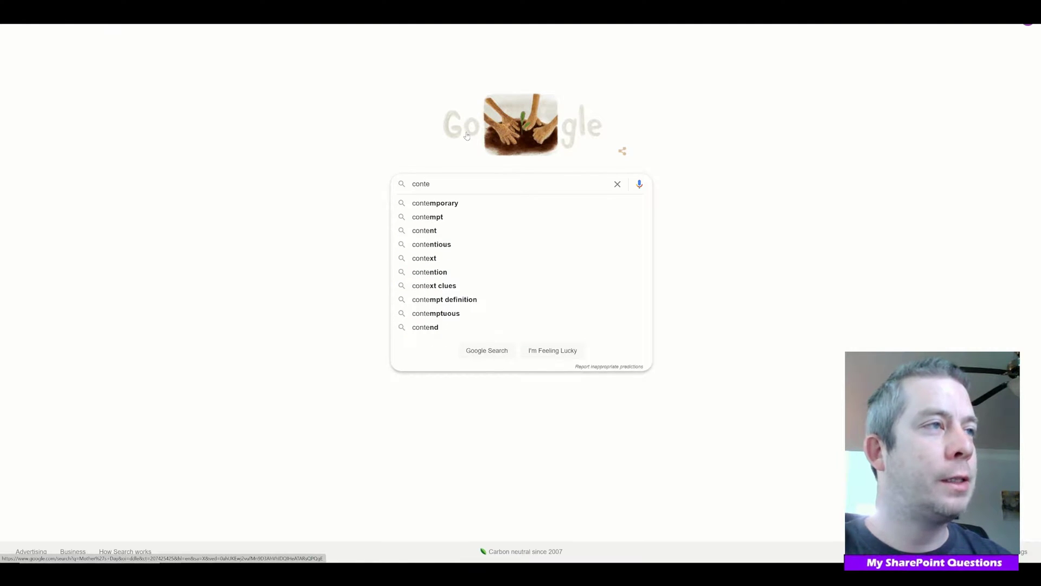
text(nt types sha)
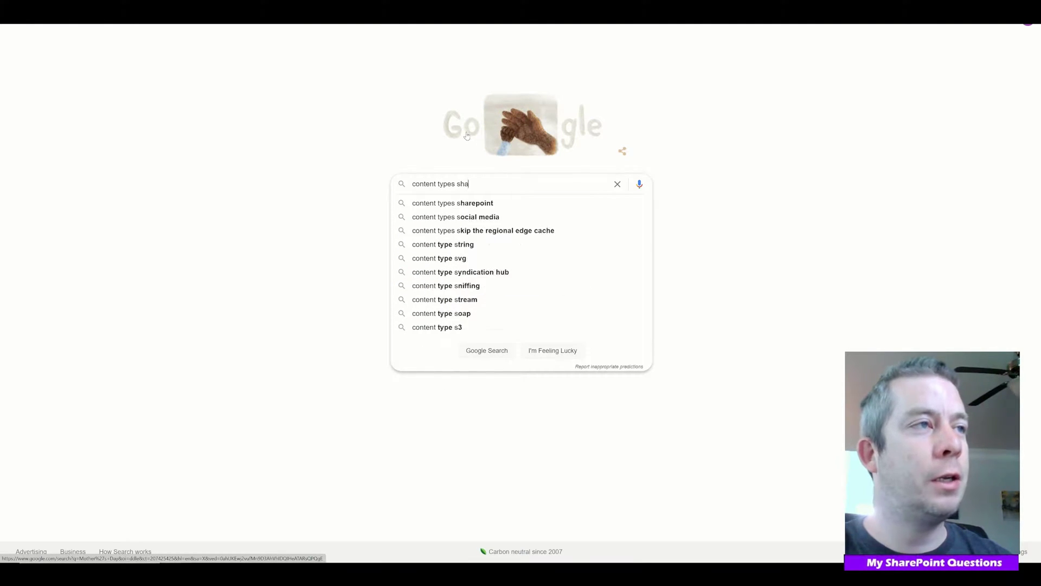
text(repoint)
key(Return)
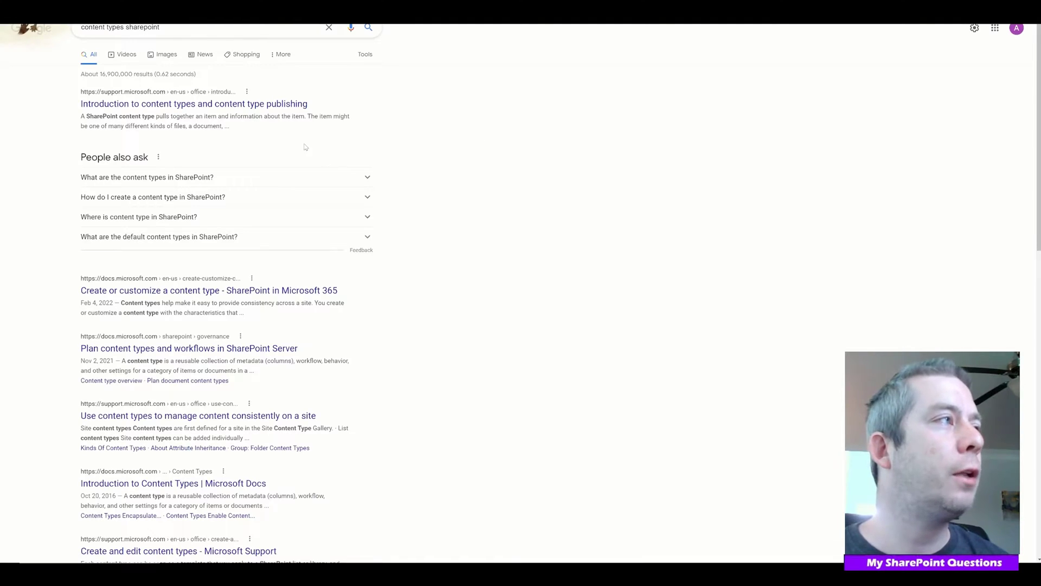
scroll(163, 114, down, 1)
click(124, 128)
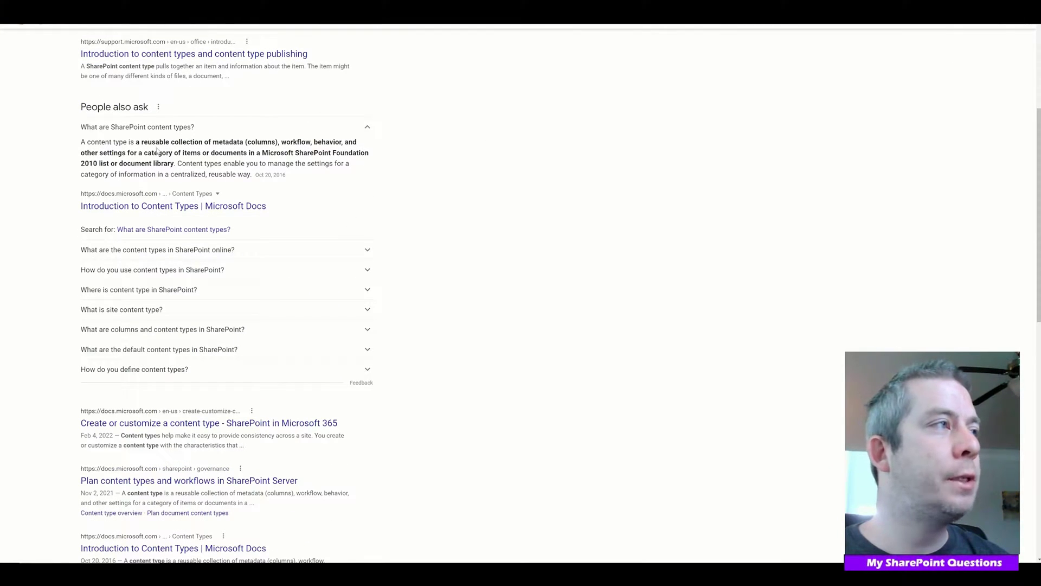
drag(143, 142, 277, 142)
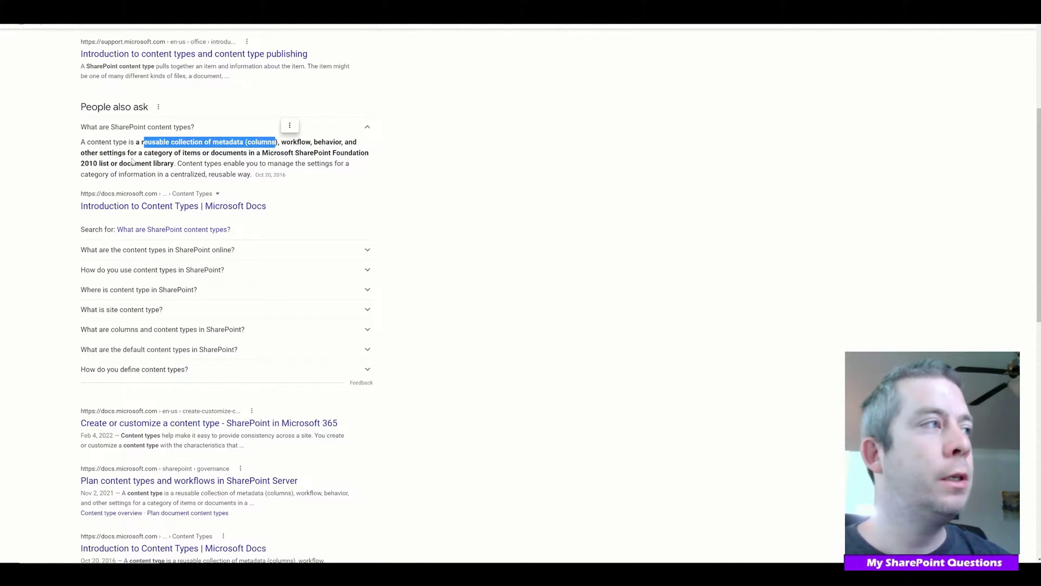
drag(134, 152, 202, 153)
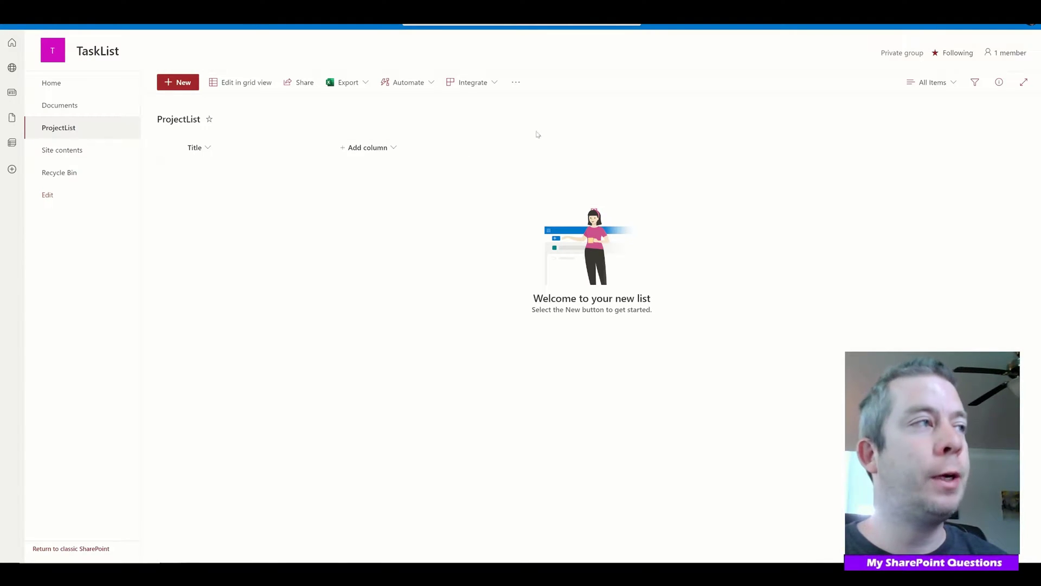
click(370, 149)
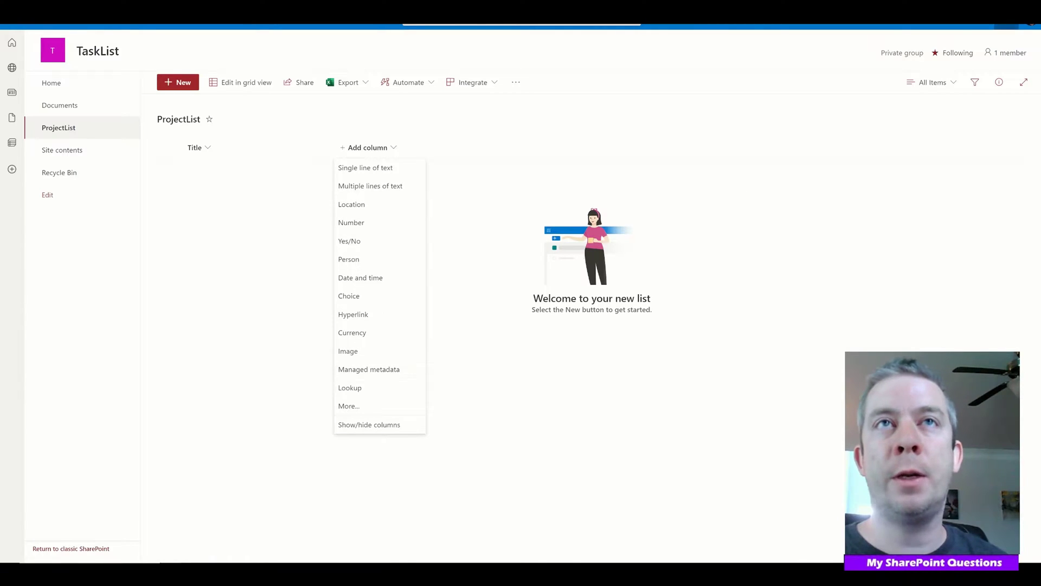
click(982, 26)
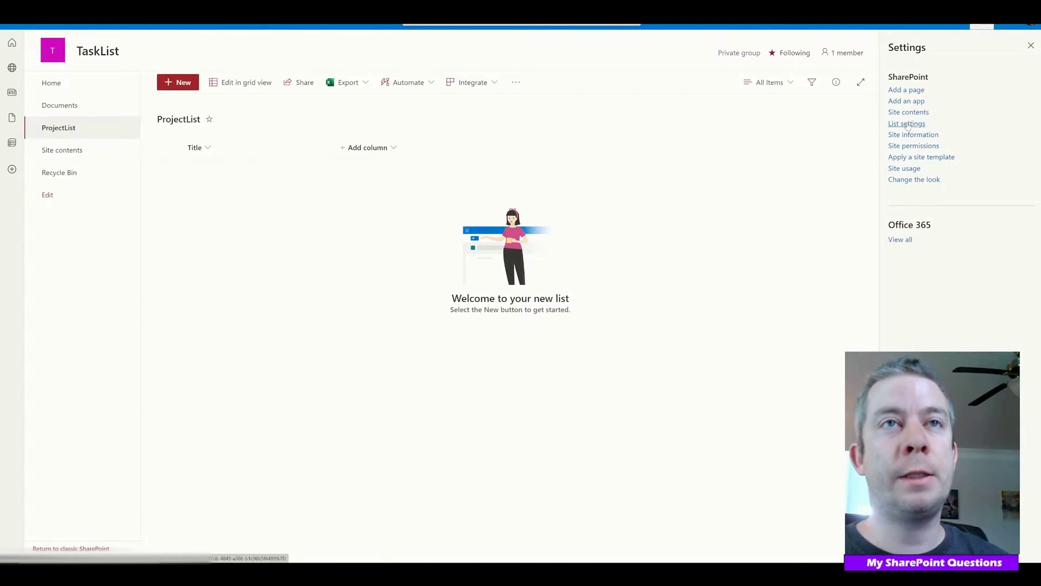
click(907, 125)
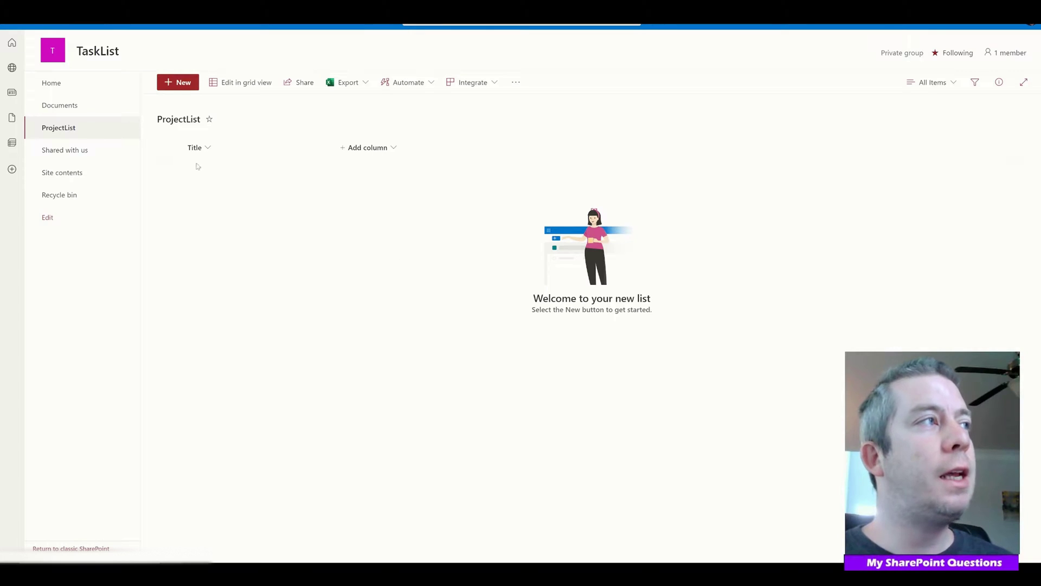
- Open a new ProjectList item form and close it without saving
click(180, 84)
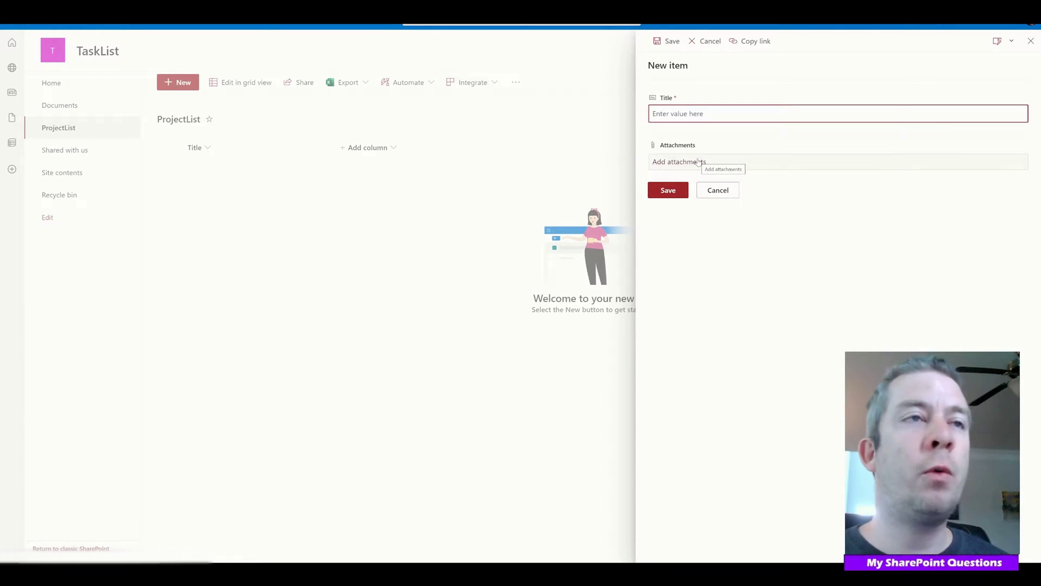
click(702, 190)
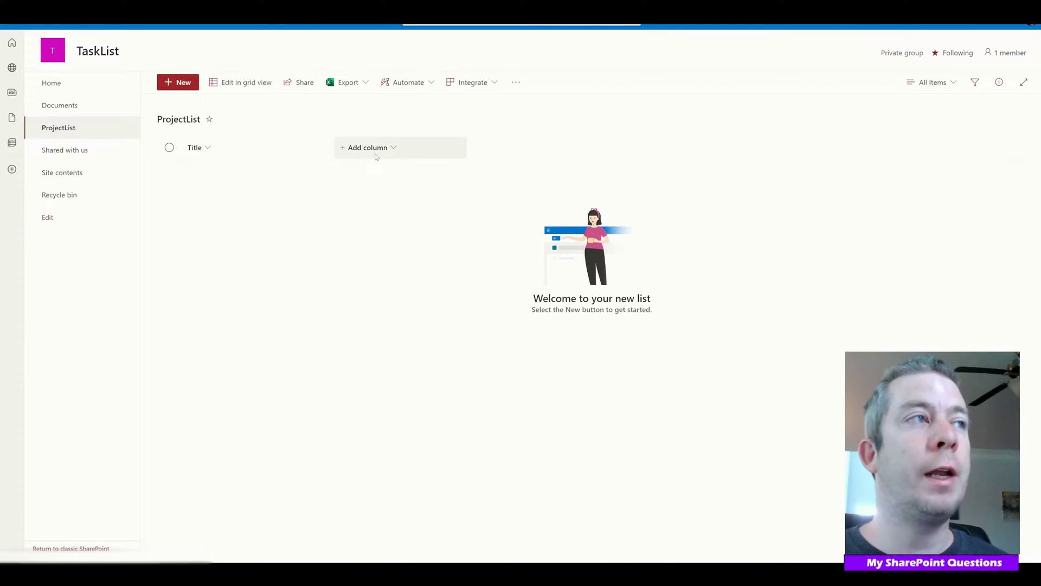
- Go from the gear menu's Site information panel to the full Site Settings page
click(981, 26)
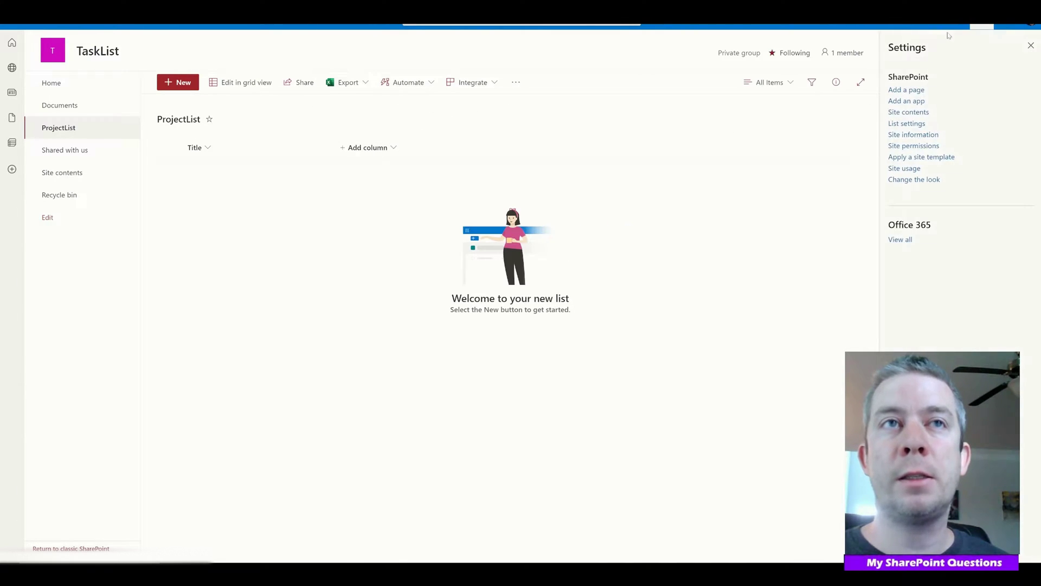
click(913, 135)
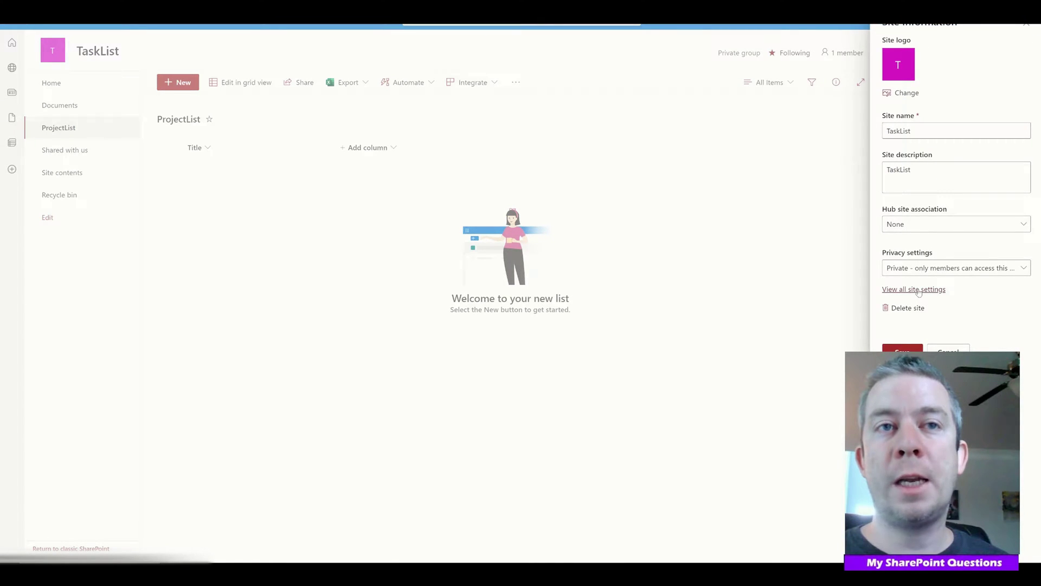
click(916, 289)
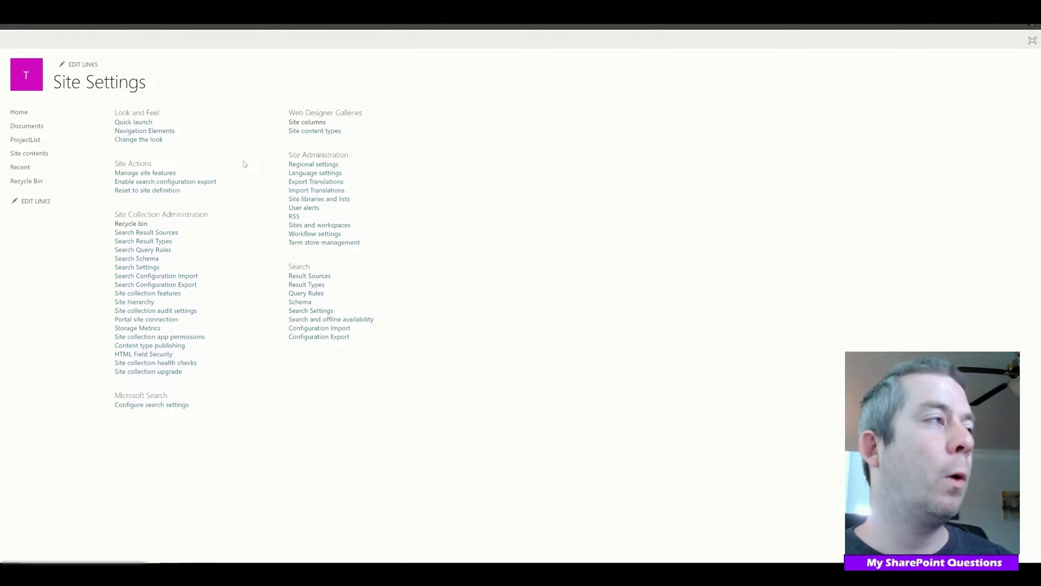
- Review the Site Columns list, noting the TaskList source, and start a new site column
click(305, 123)
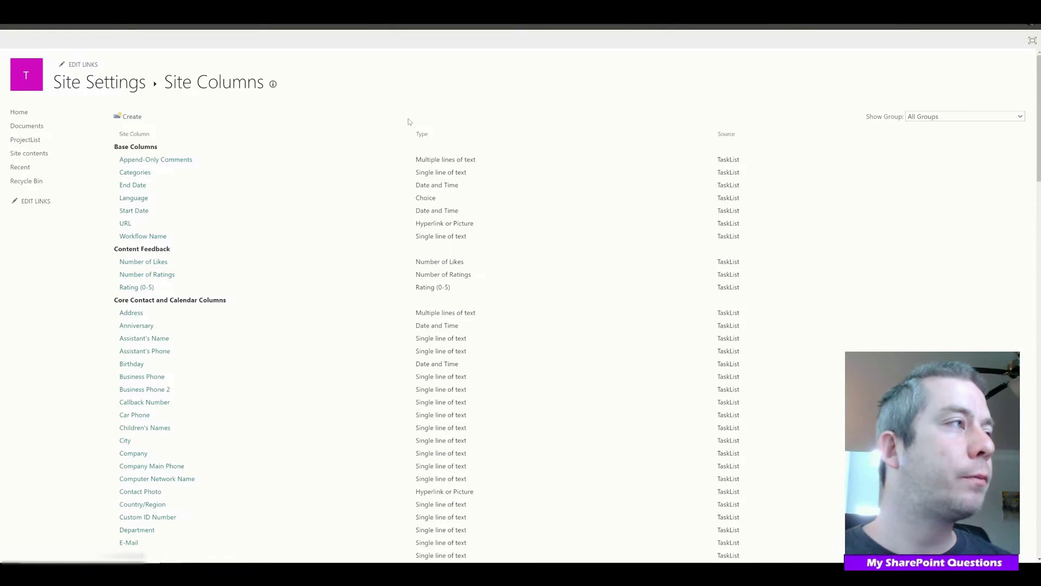
scroll(328, 211, down, 7)
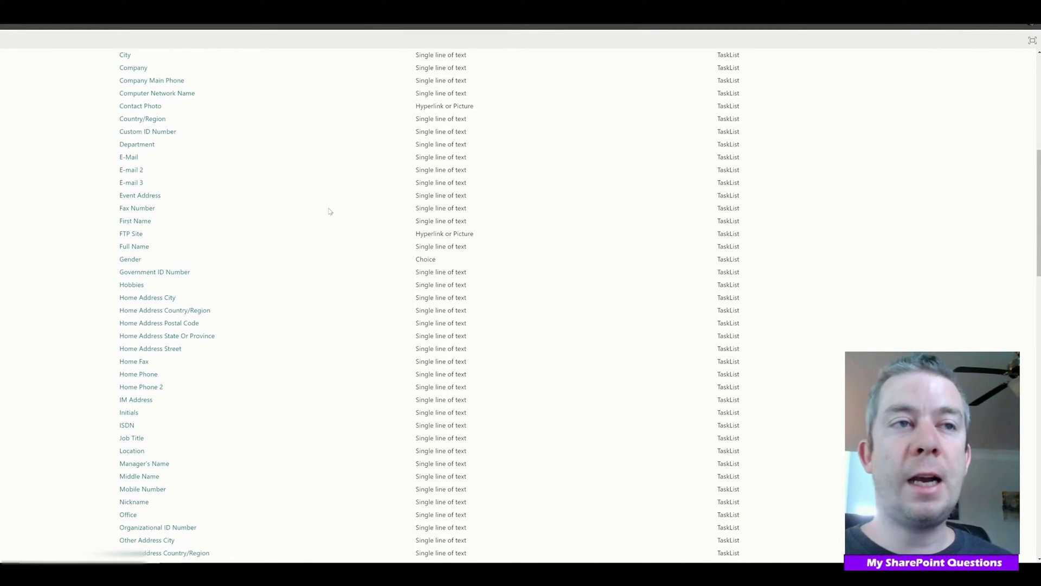
scroll(333, 225, up, 7)
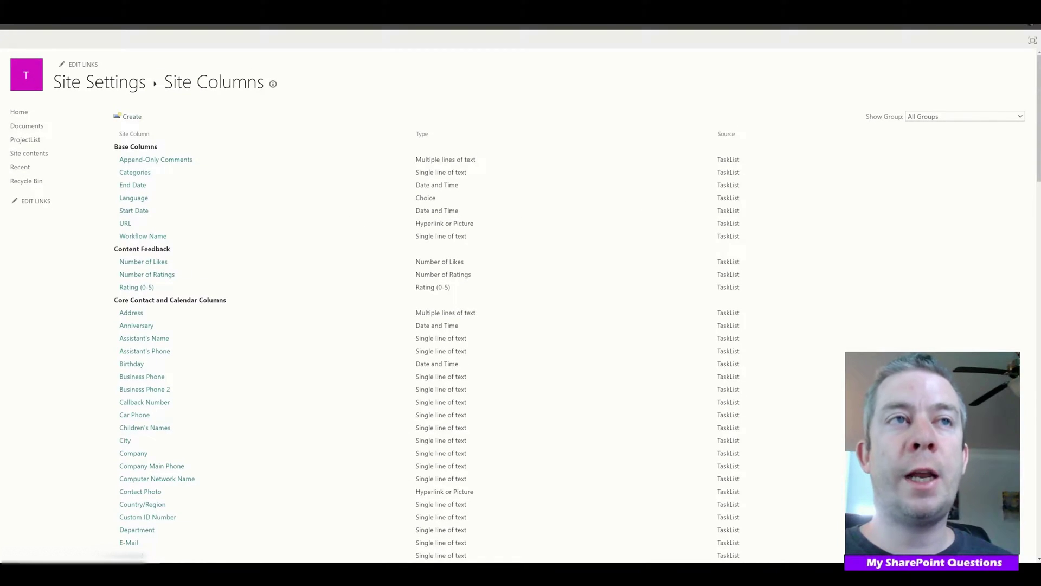
drag(716, 160, 746, 164)
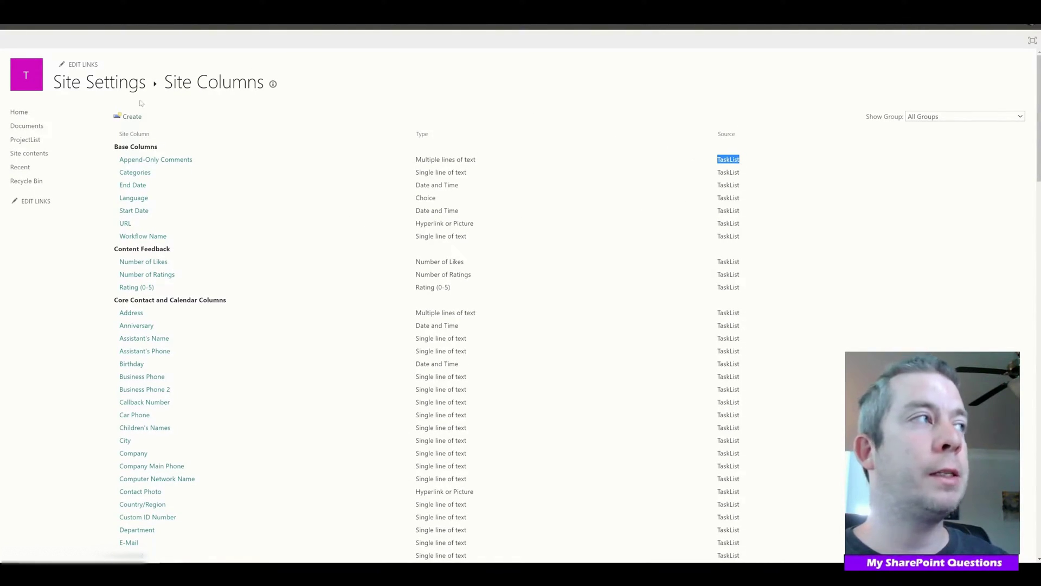
click(30, 113)
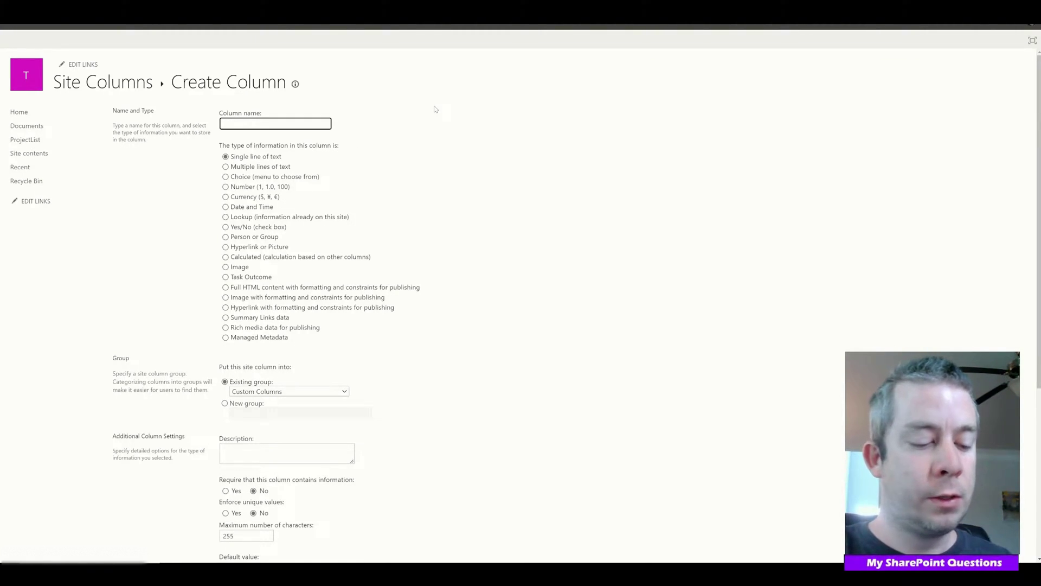
- Name the column 'Project Phase', make it a Choice column in new group 'MySPQuestions'
text(Projec)
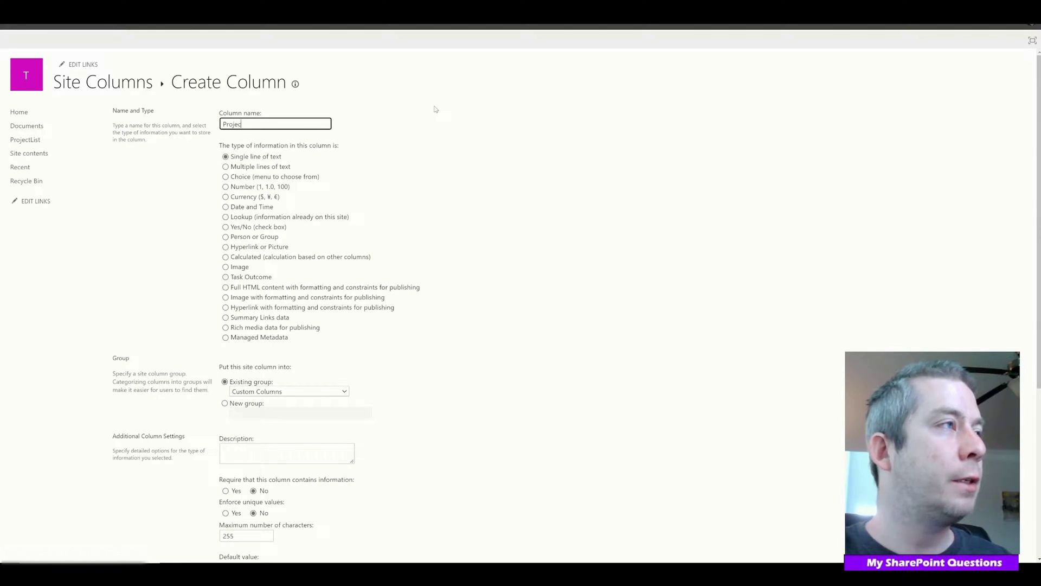
text(t Phase)
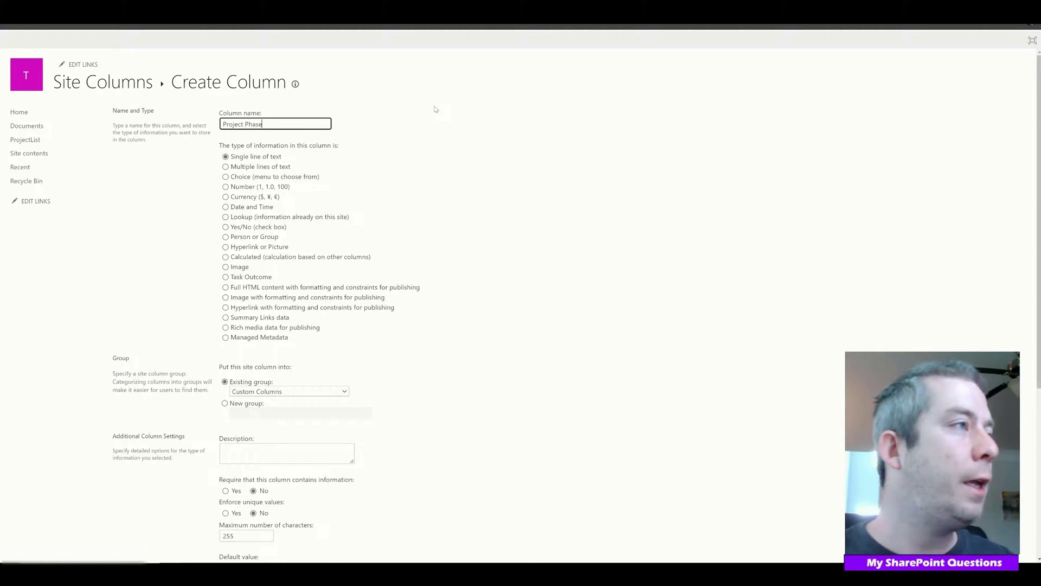
click(264, 179)
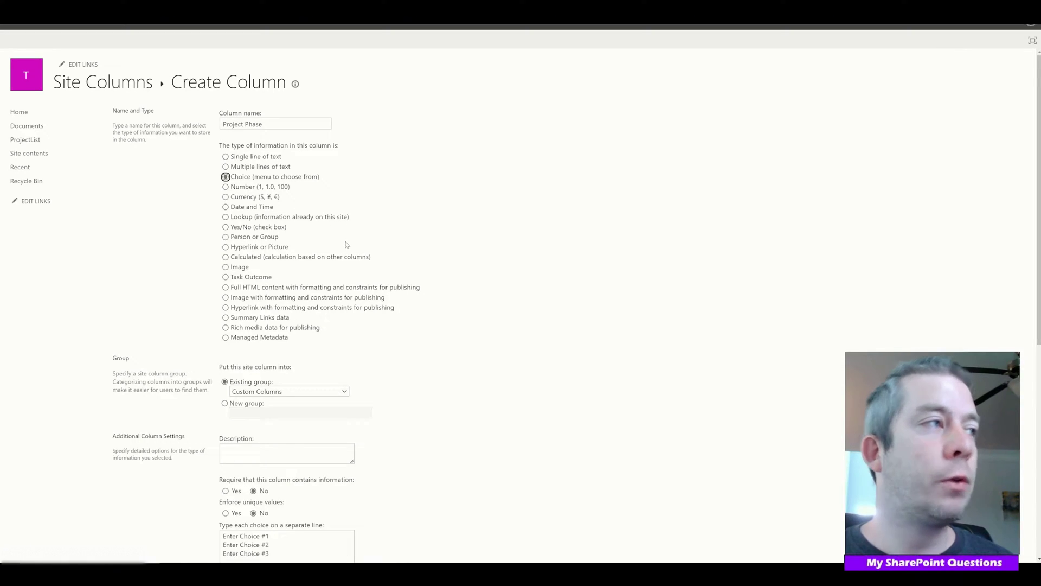
scroll(416, 362, down, 4)
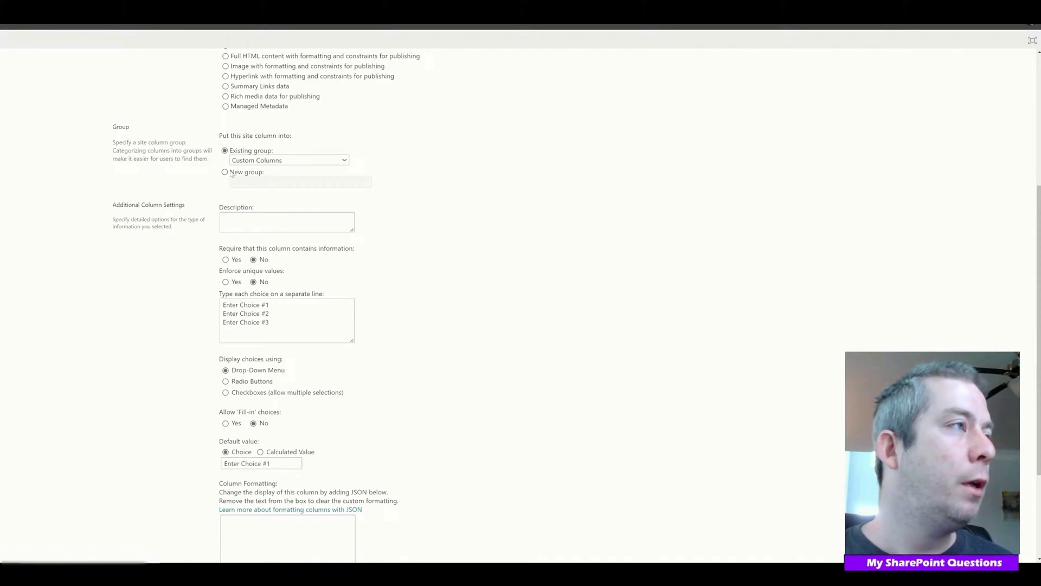
scroll(232, 174, up, 4)
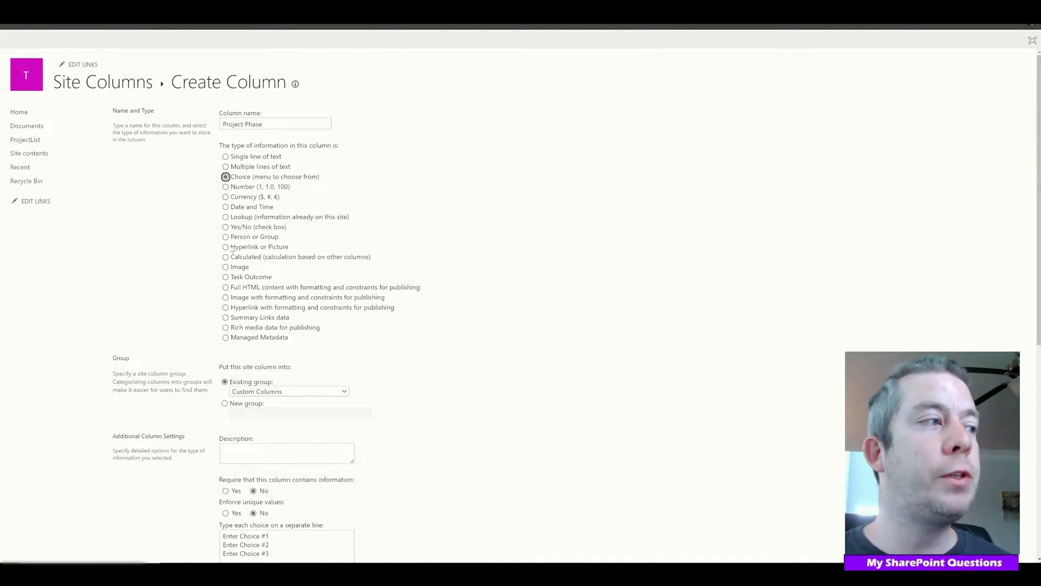
scroll(231, 248, down, 3)
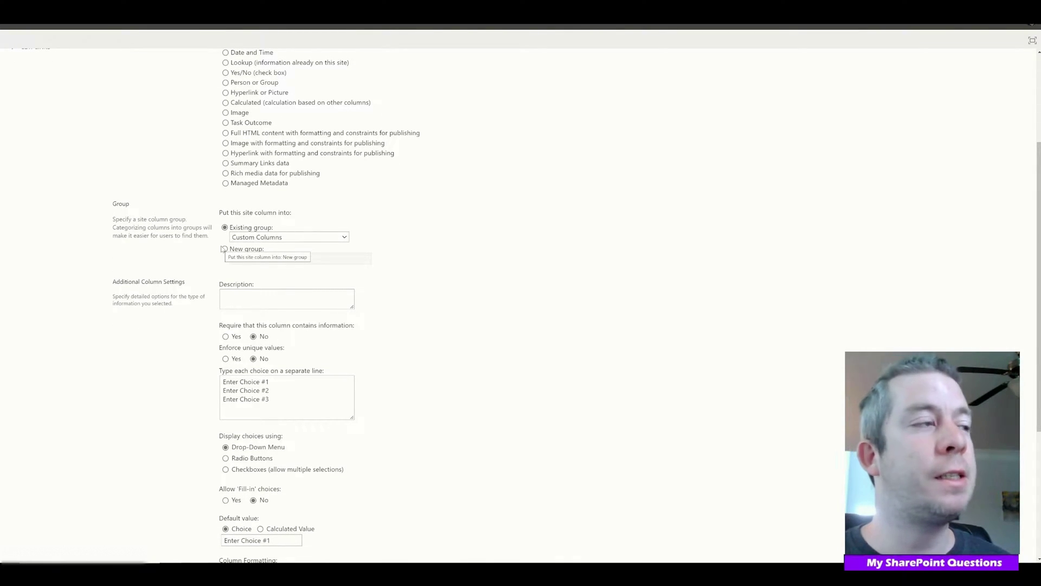
click(223, 249)
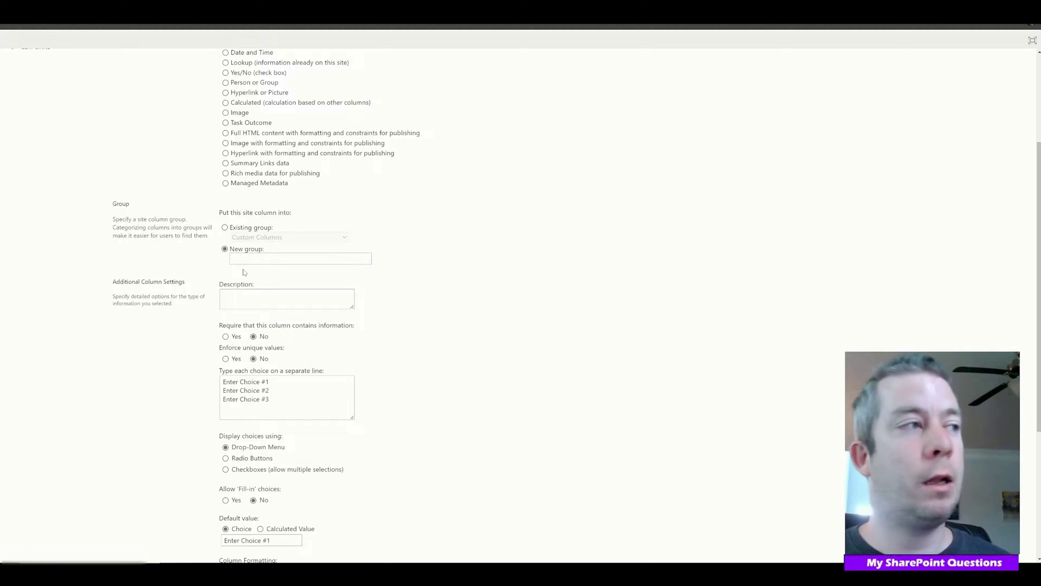
click(252, 260)
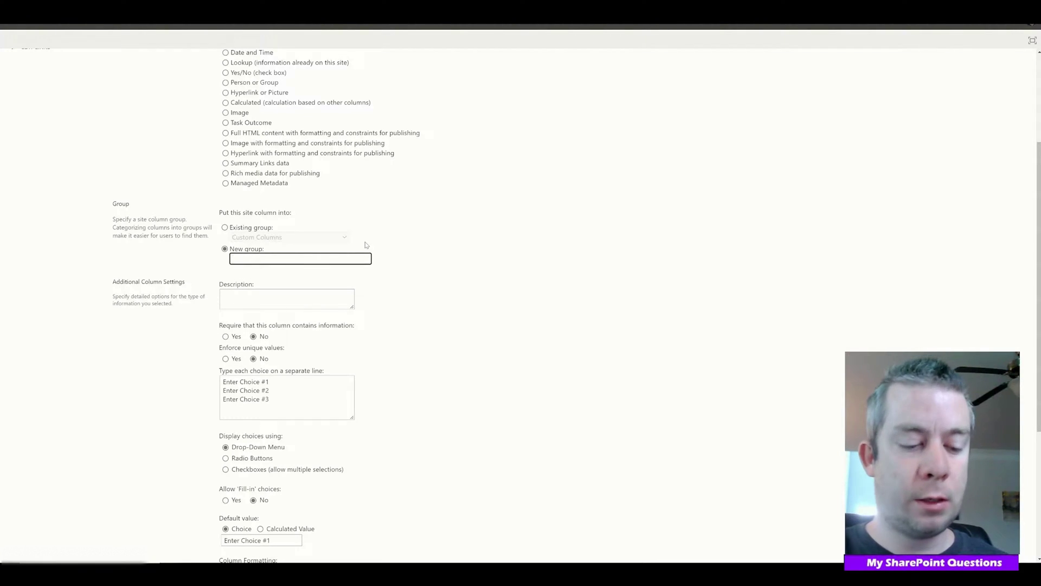
text(MySPQuestions)
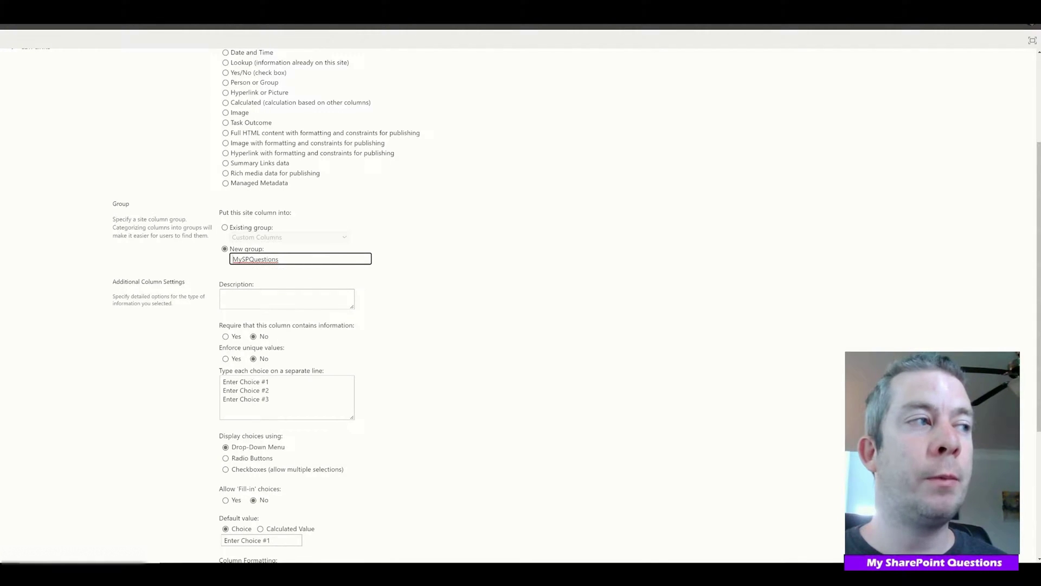
key(ctrl+a)
- Enter choices Initiate, Plan, Build, Run, Close with Initiate as default, and save
scroll(426, 372, up, 3)
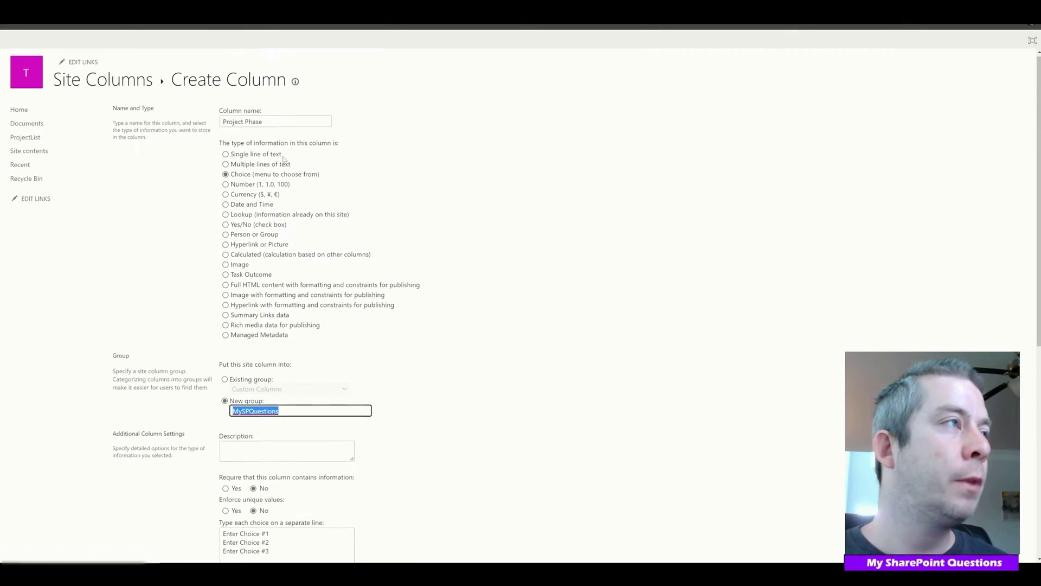
scroll(412, 303, down, 5)
key(ctrl+a)
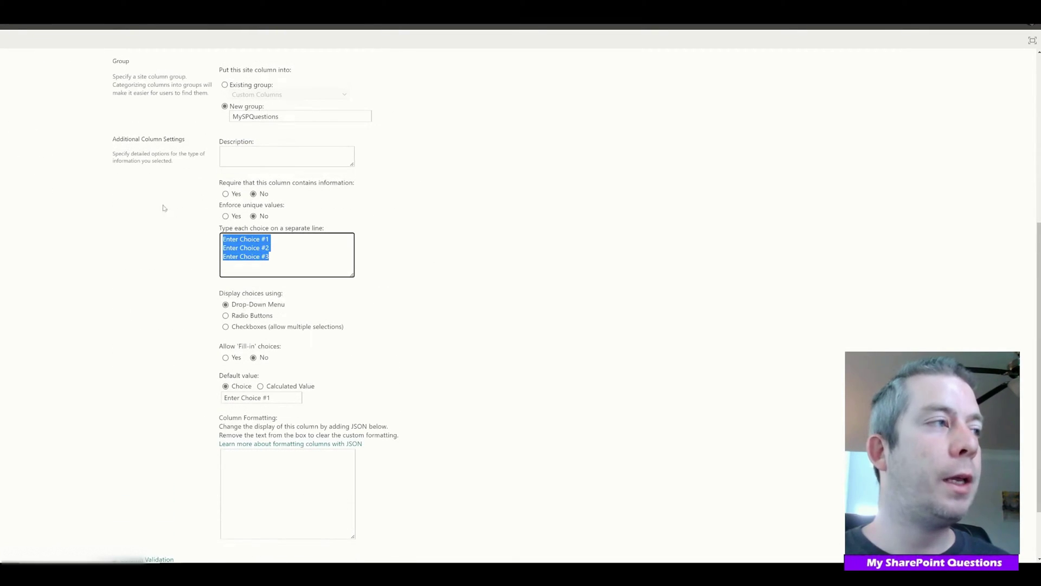
text(Initi)
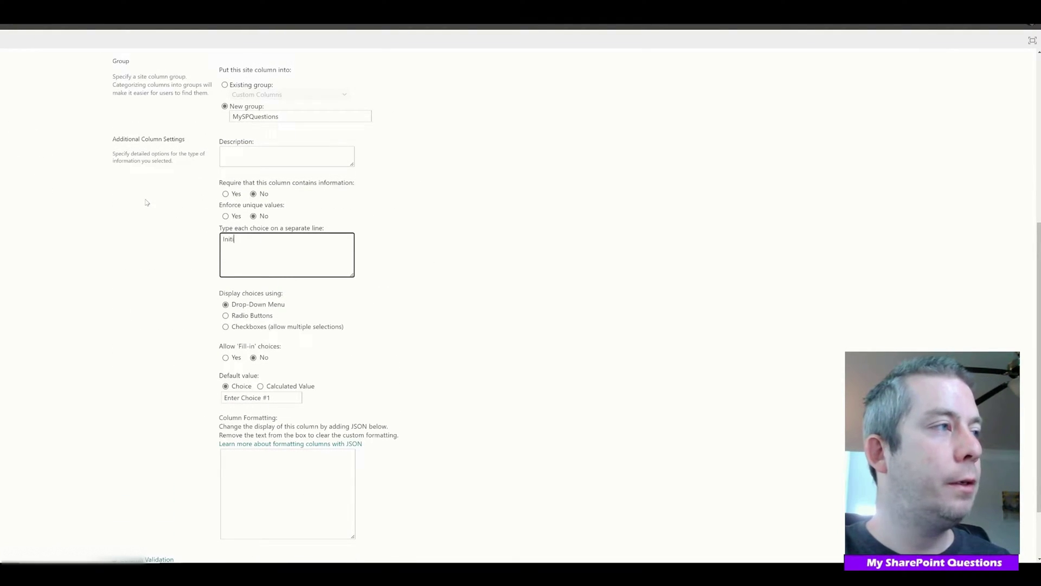
text(ate)
key(Return)
text(Plan)
key(Return)
text(Buil)
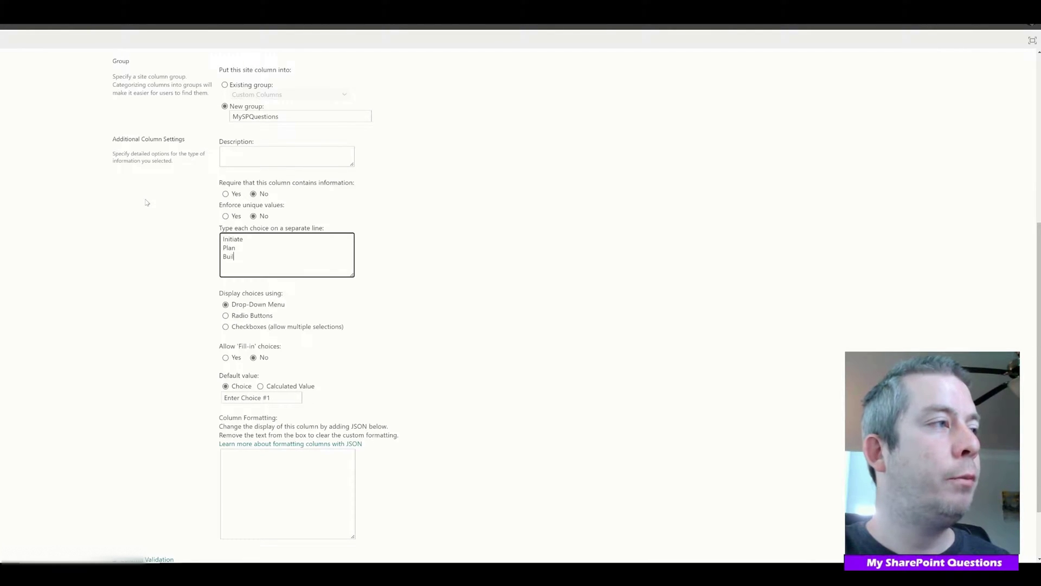
text(d)
key(Return)
text(Run)
key(Return)
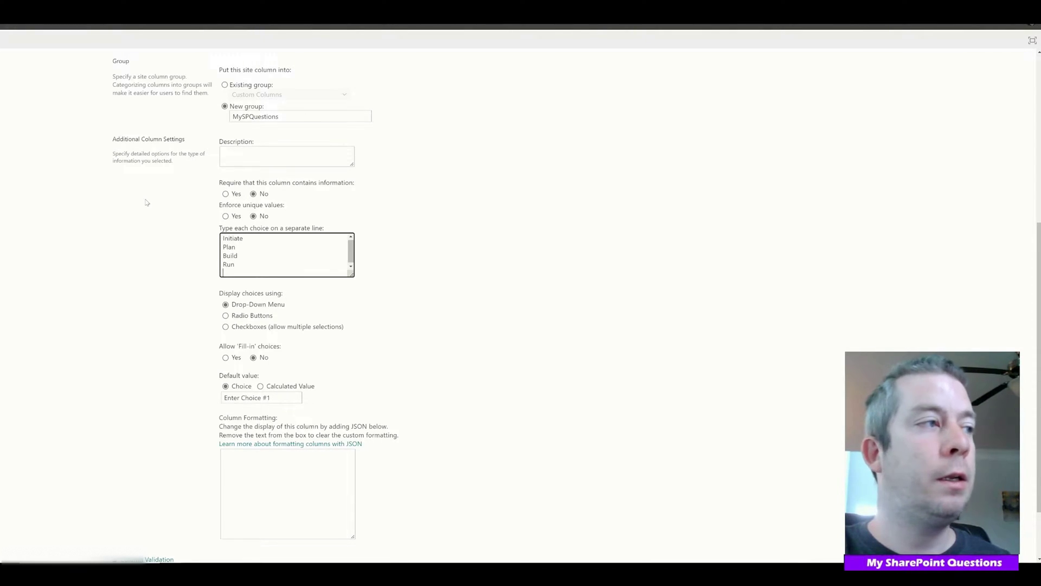
text(Closzxe)
key(BackSpace)
key(BackSpace)
key(BackSpace)
text(e)
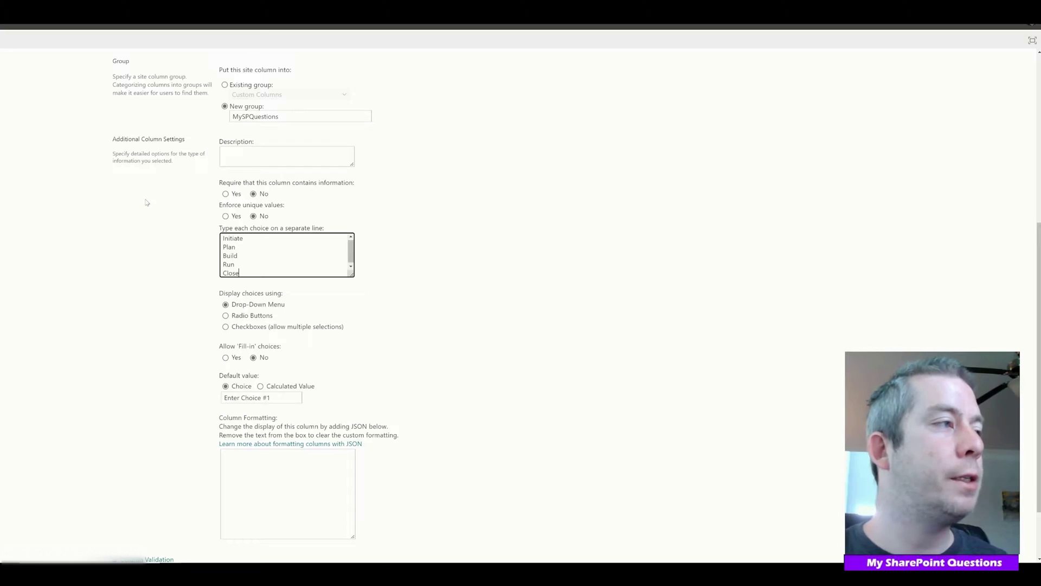
scroll(393, 318, down, 3)
click(271, 329)
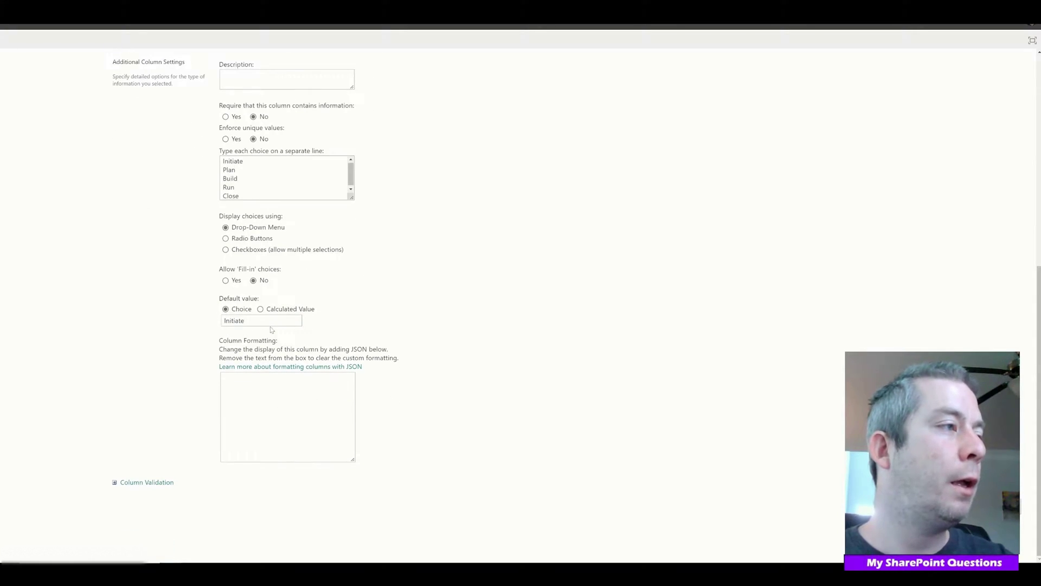
scroll(537, 276, up, 7)
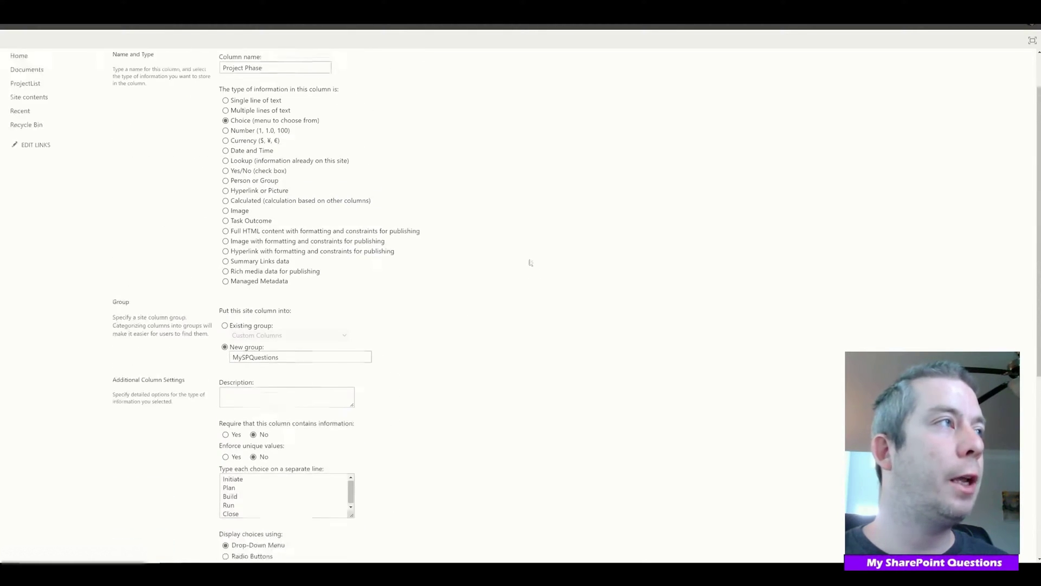
scroll(516, 244, down, 7)
key(Return)
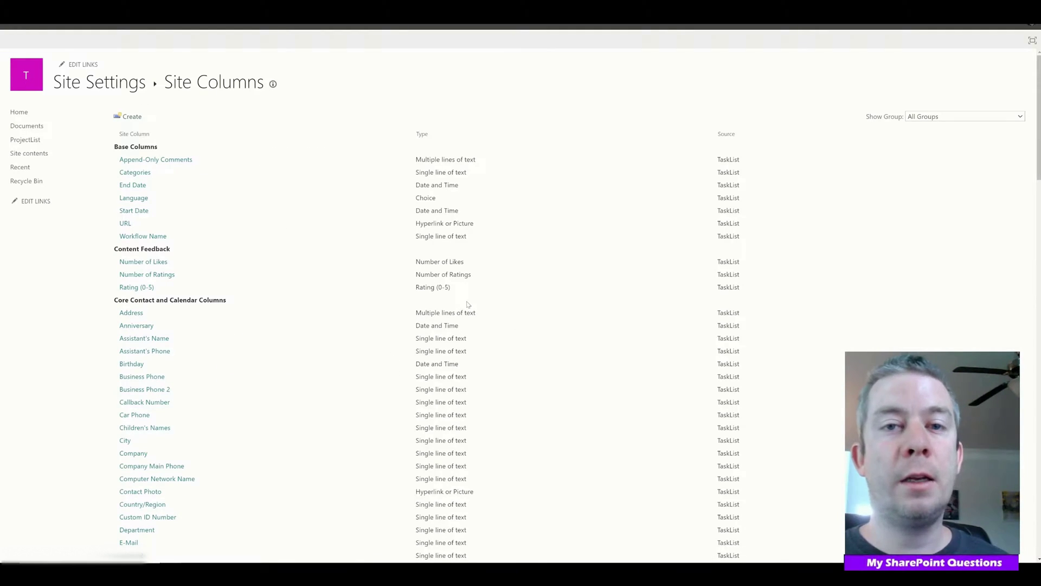
- Create a 'Project Status' Choice column with Green, Yellow, Red, defaulting to Green
click(130, 117)
text(Proje)
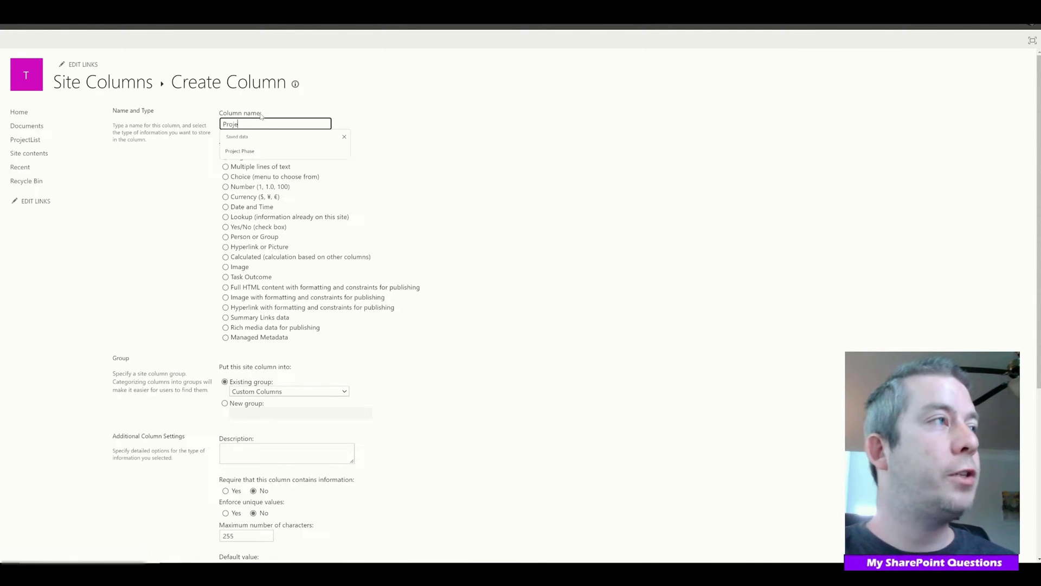
text(ct Status)
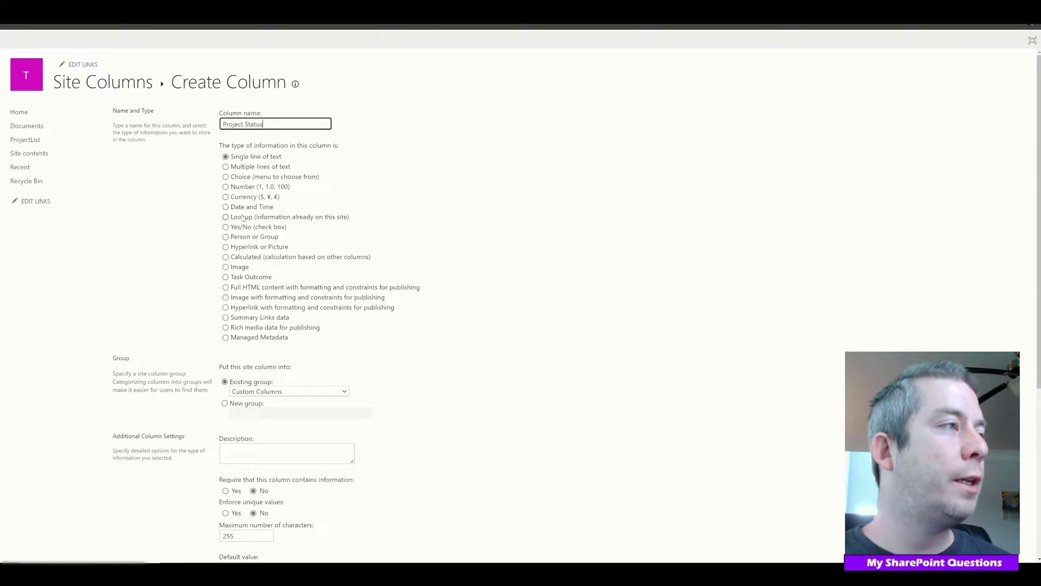
click(225, 177)
scroll(36, 171, down, 5)
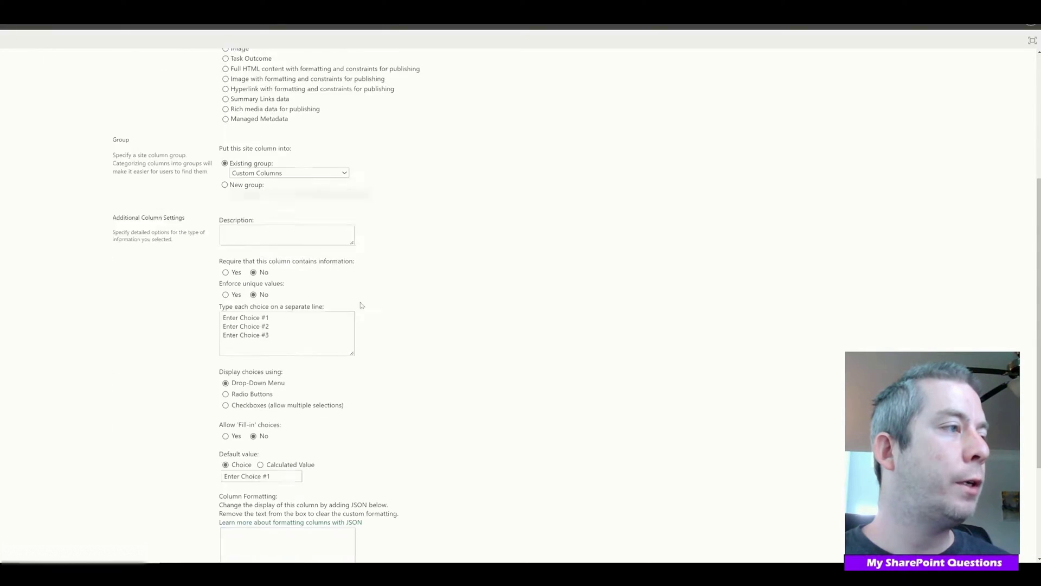
text(G)
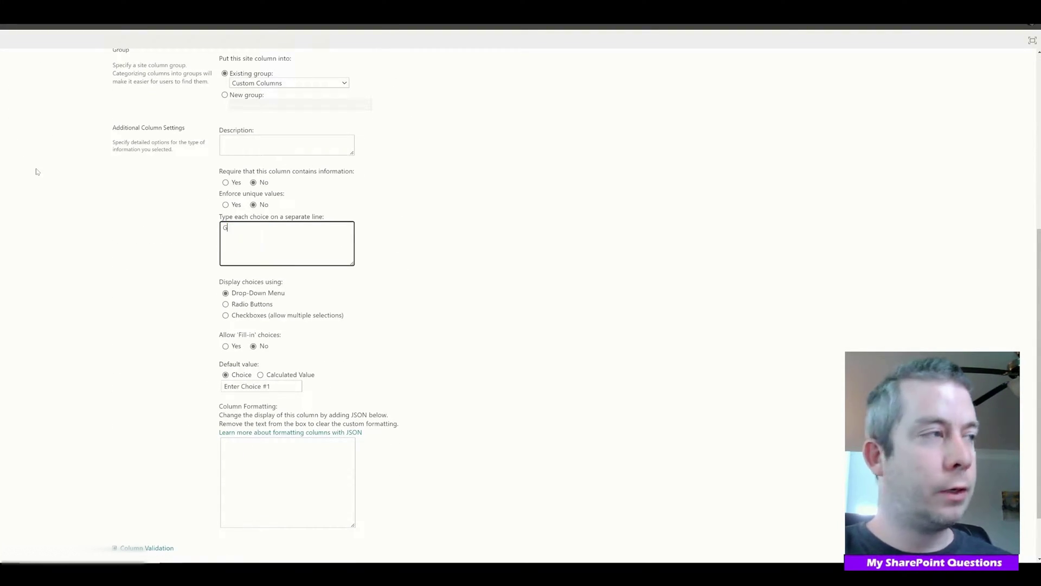
text(reen)
key(Return)
text(Yellow)
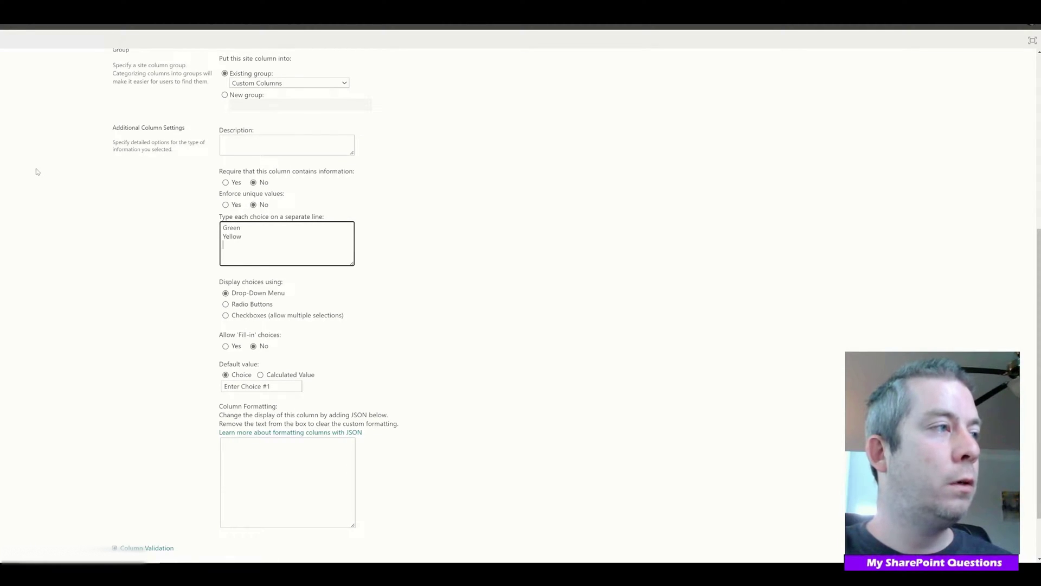
key(Return)
text(Red)
click(274, 386)
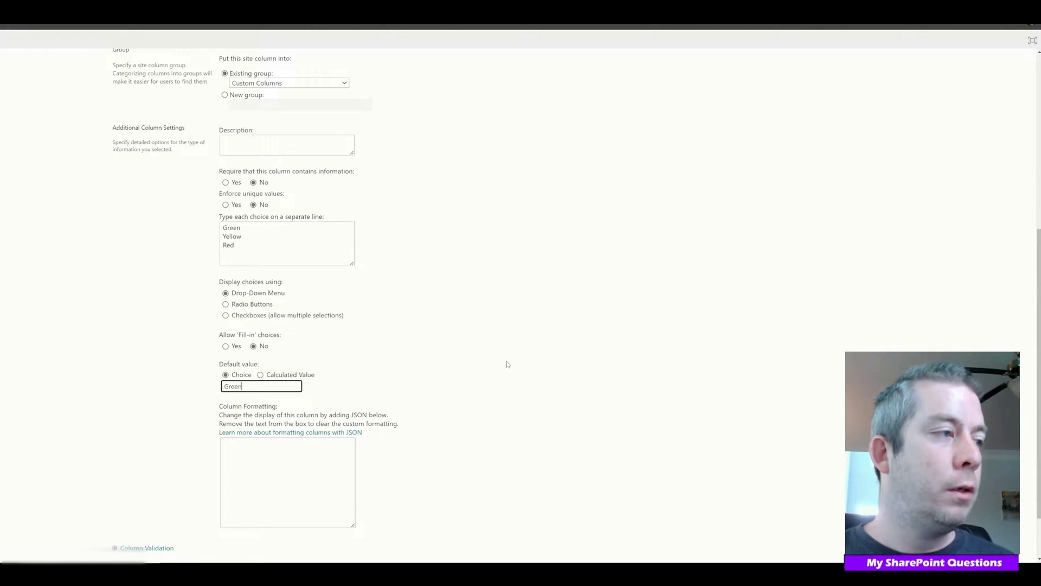
- Place Project Status in the existing MySPQuestions group
scroll(564, 390, up, 5)
scroll(511, 374, down, 1)
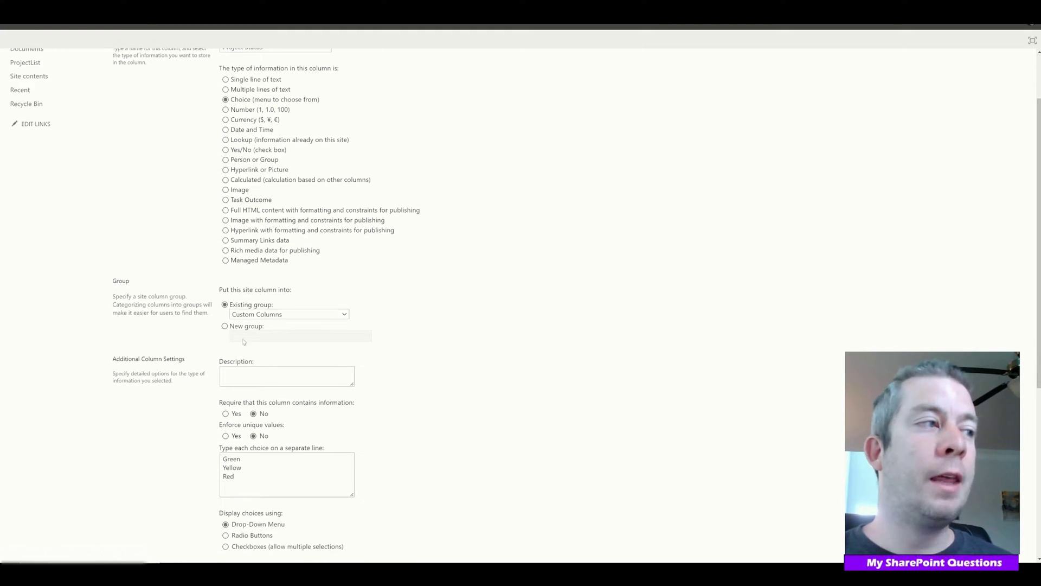
click(264, 314)
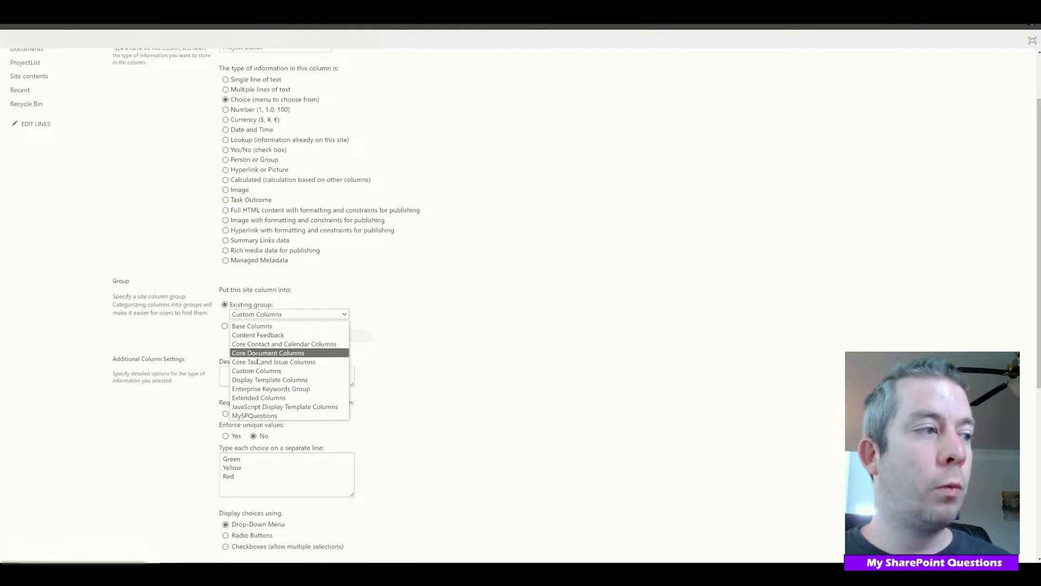
click(250, 415)
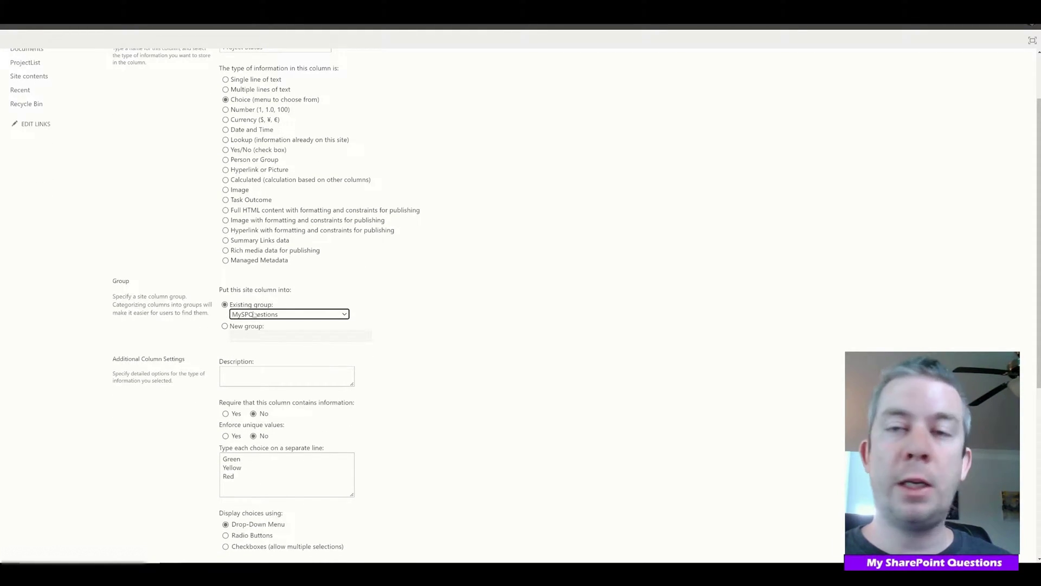
scroll(493, 353, up, 1)
scroll(493, 353, down, 5)
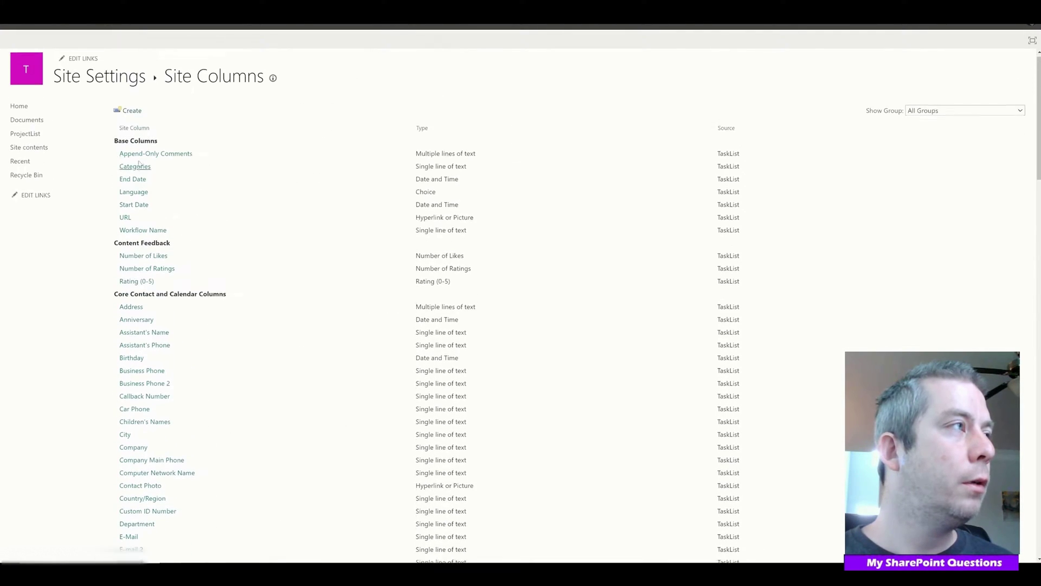
- Create a 'Work' Number site column in MySPQuestions and start another new column
click(131, 118)
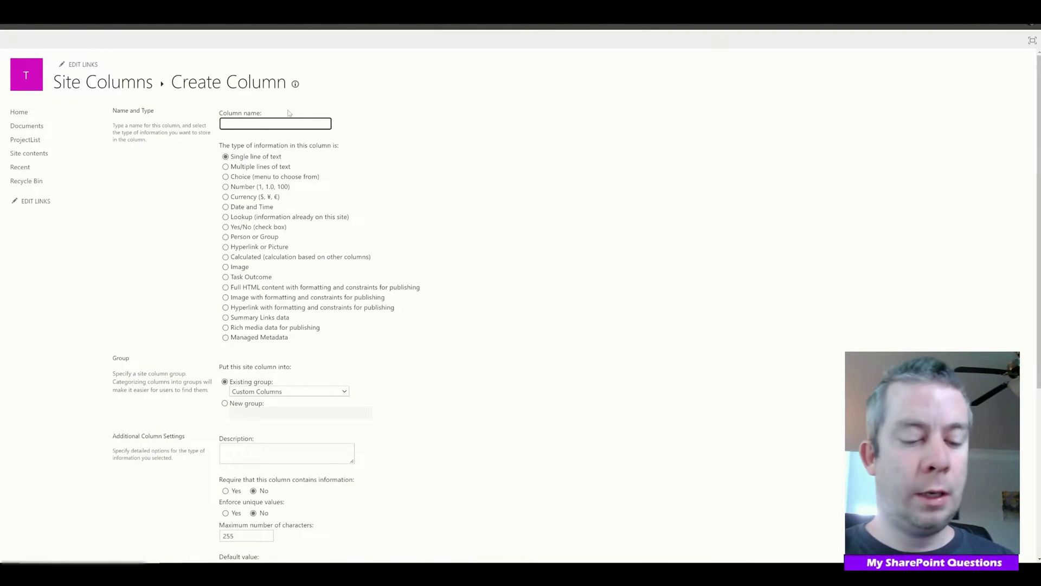
text(Work)
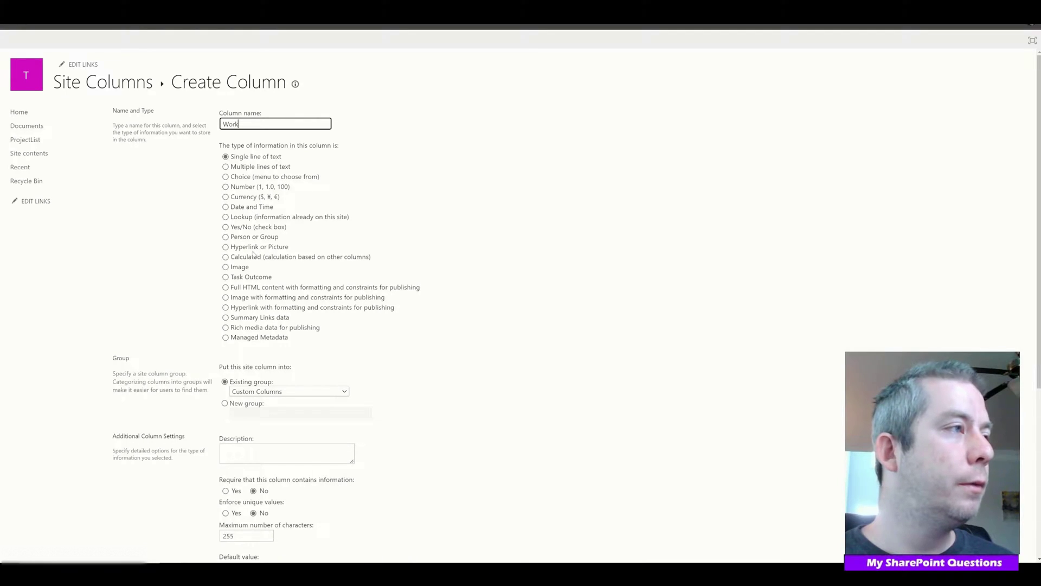
click(242, 188)
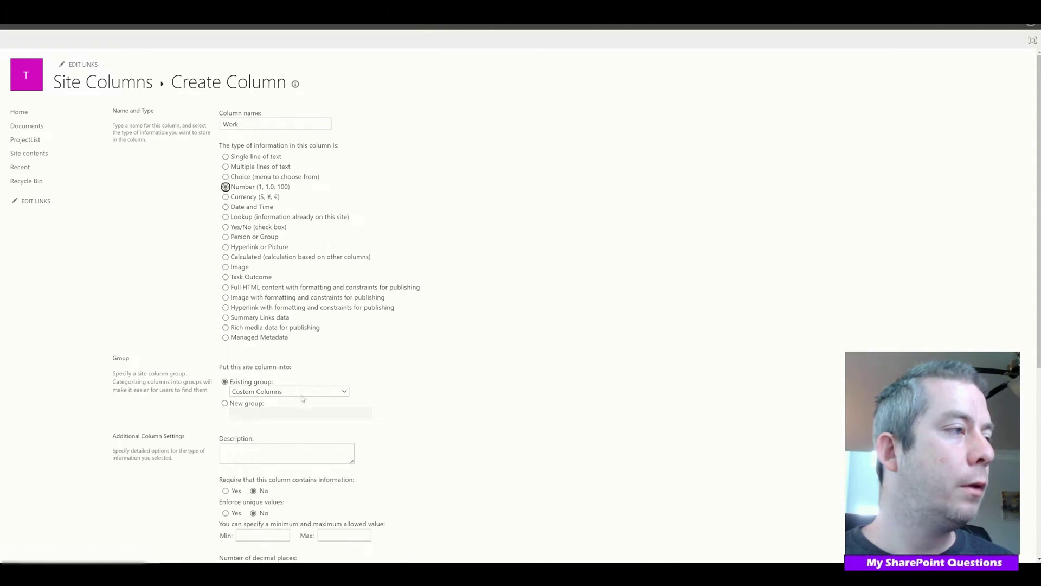
drag(258, 382, 261, 391)
click(260, 392)
click(254, 493)
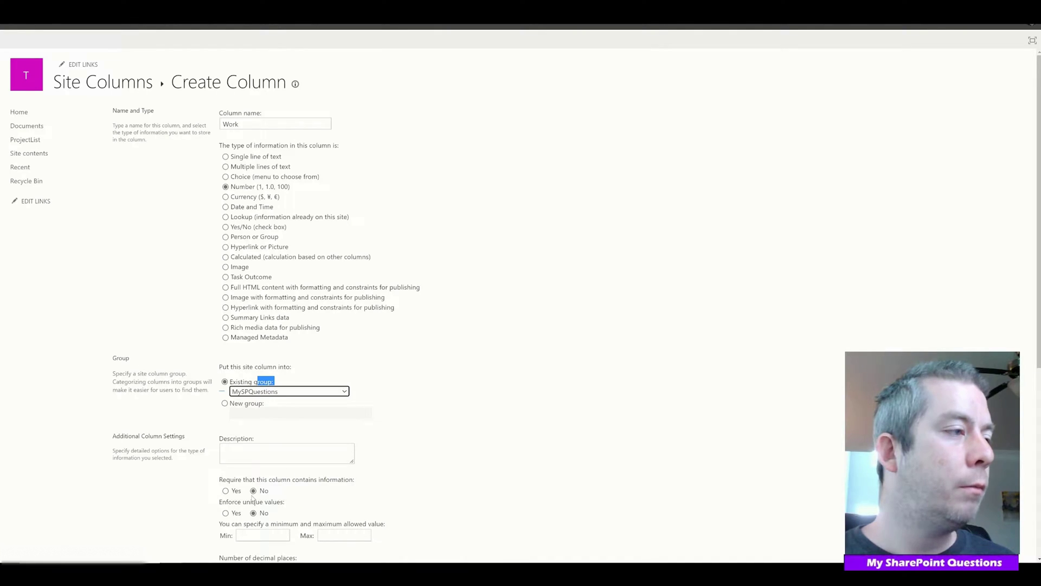
scroll(621, 437, down, 1)
scroll(620, 437, down, 5)
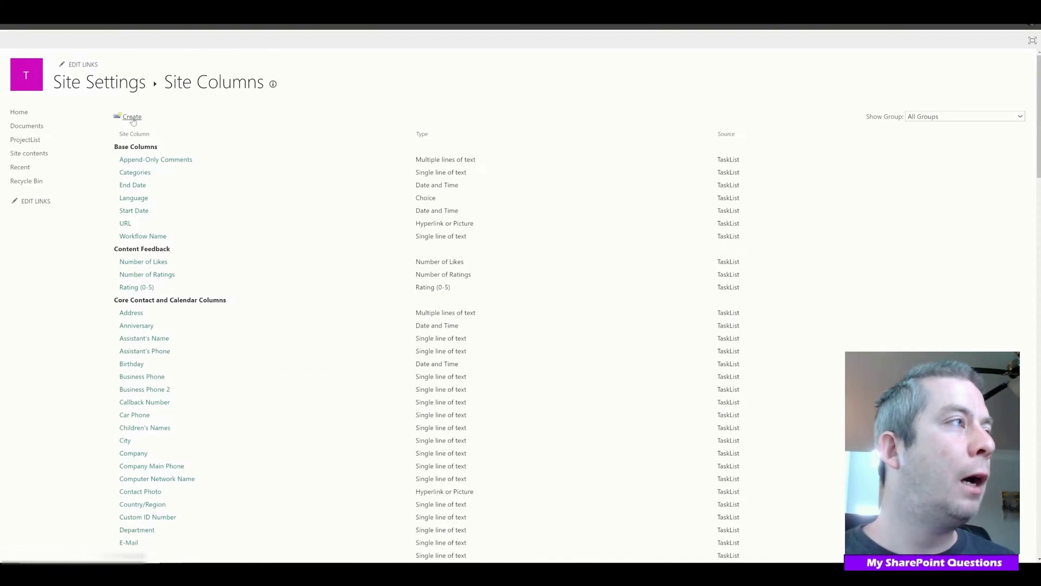
click(132, 117)
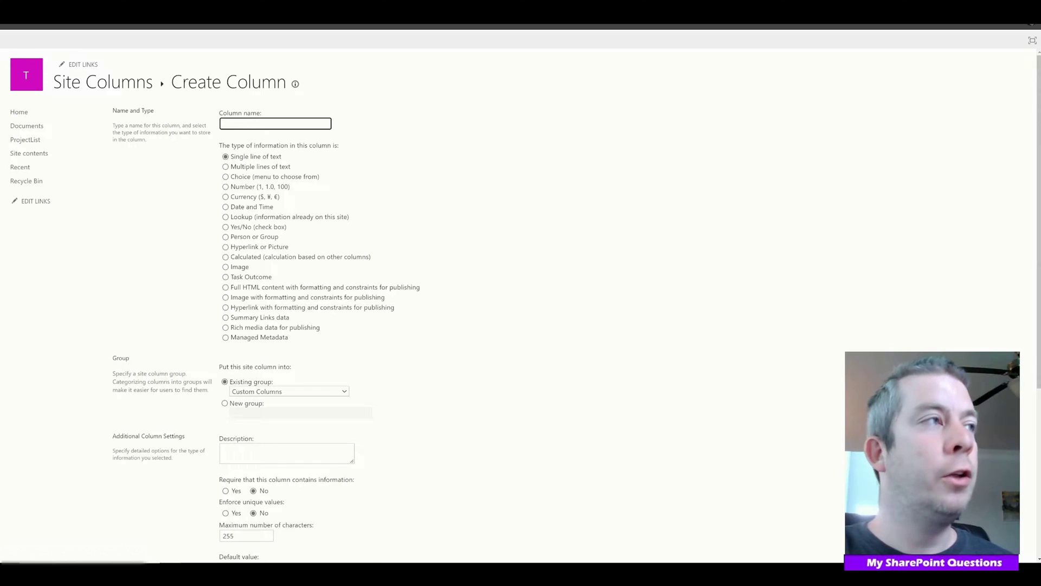
- Name the column 'UAT User Acceptance Testing' as a Choice with Not Started, Testing, Complete
text(UAT Te)
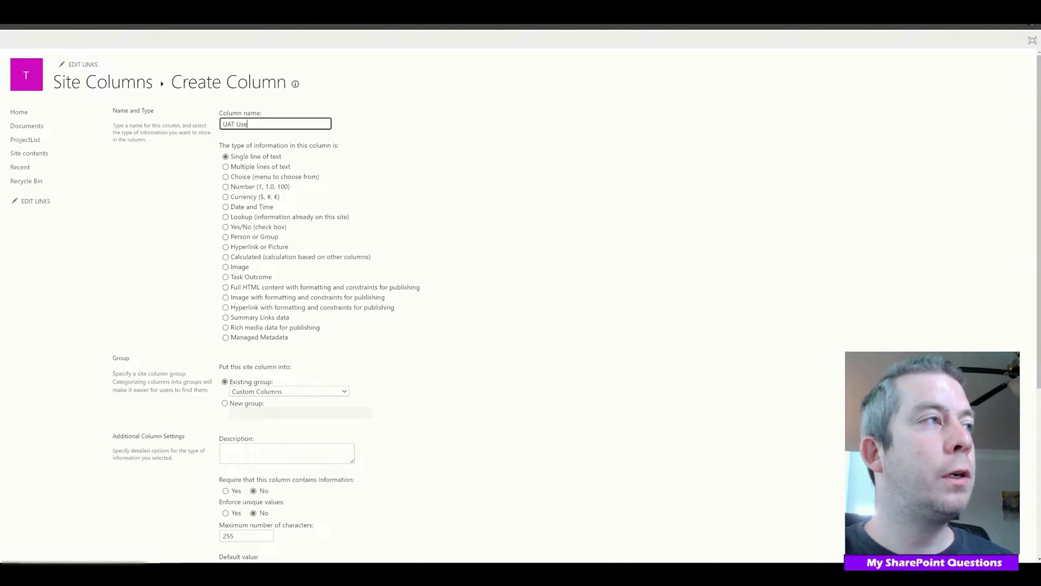
key(BackSpace)
key(BackSpace)
key(BackSpace)
text(User Acce)
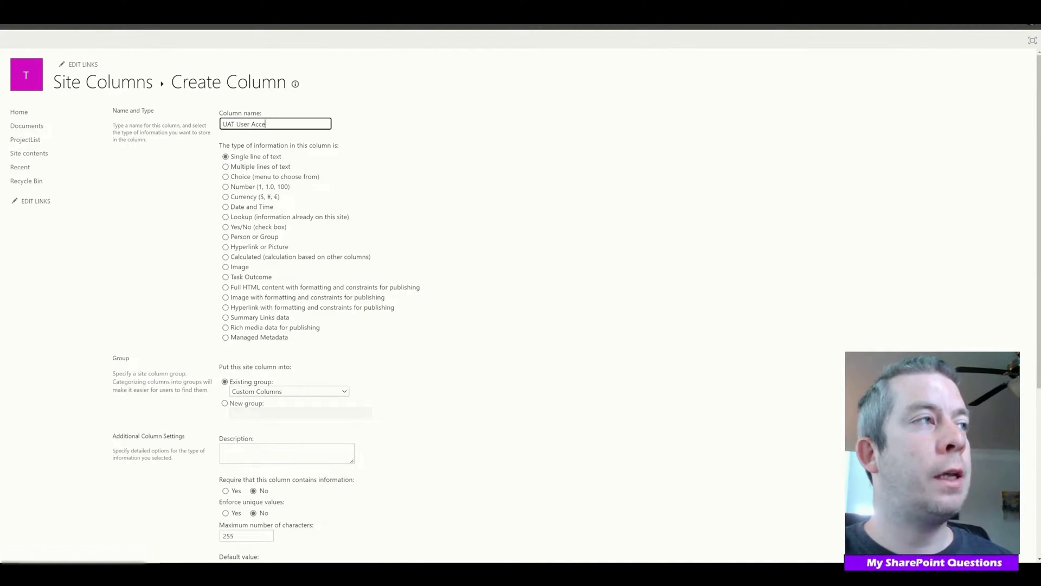
text(ptance Testing)
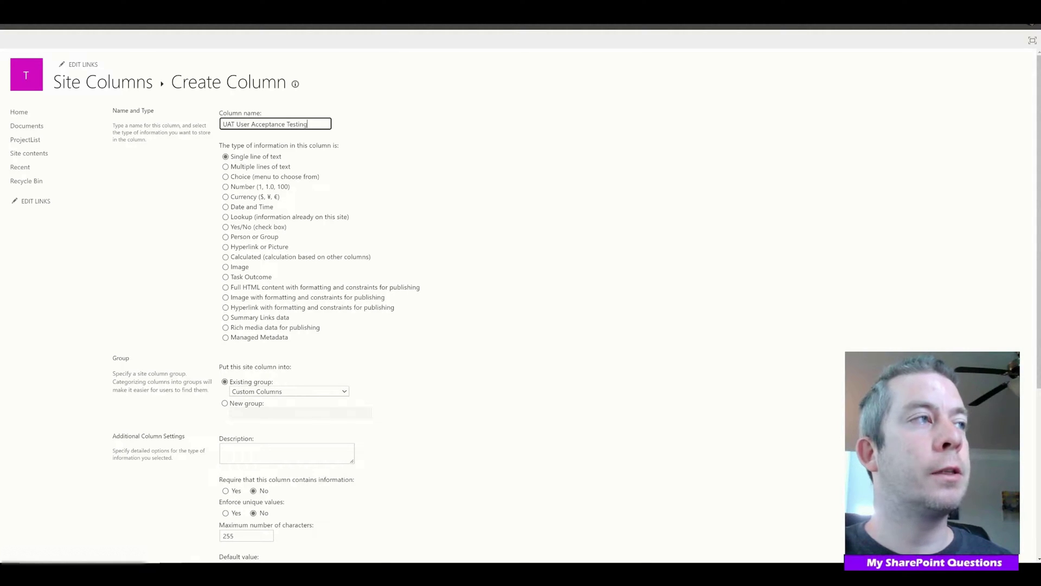
scroll(428, 182, down, 2)
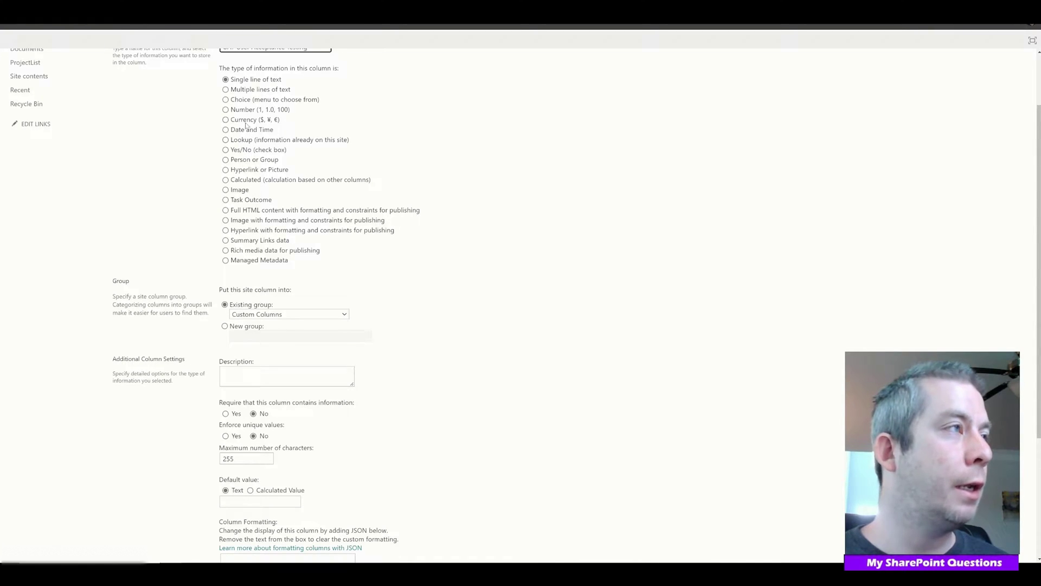
click(245, 102)
scroll(302, 409, down, 5)
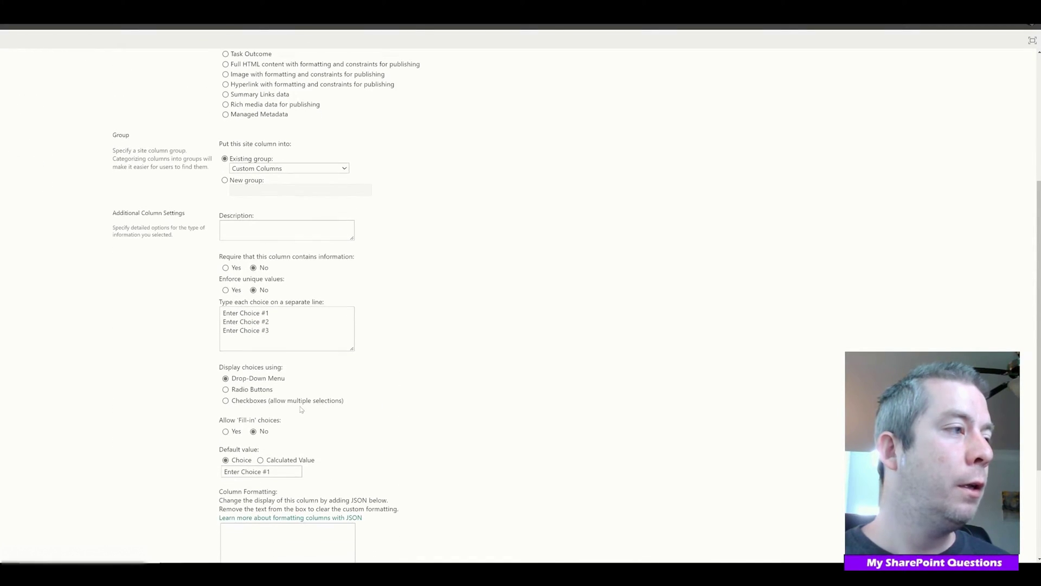
drag(271, 324, 221, 238)
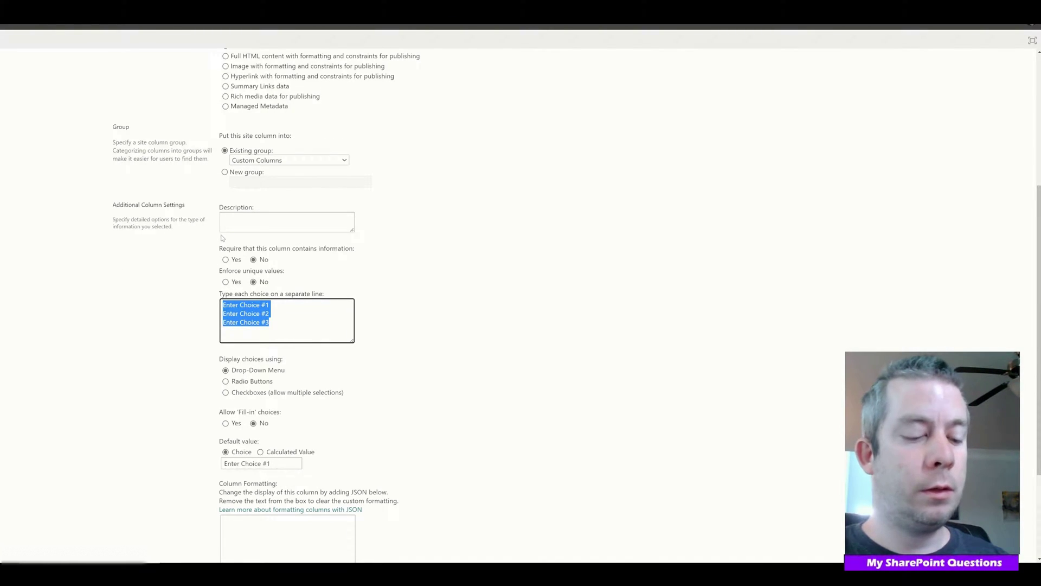
text(Not Complete)
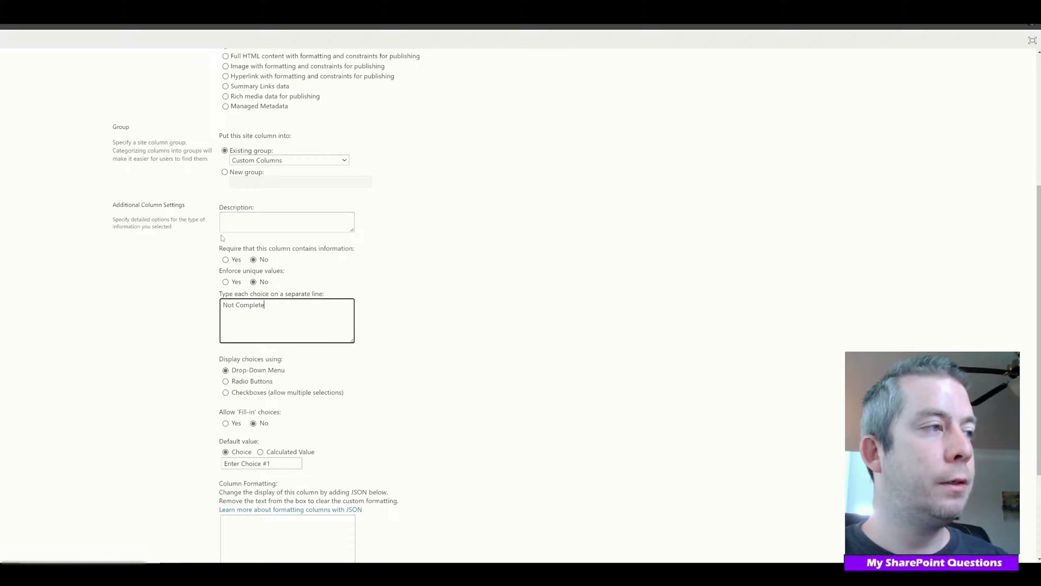
key(Return)
text(Testing)
key(Return)
text(Comp)
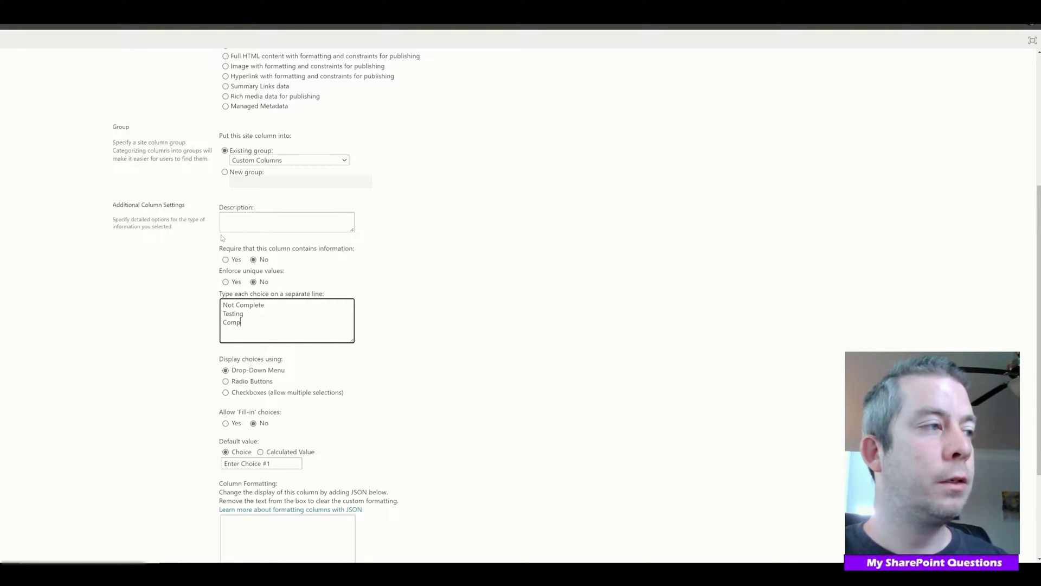
text(lete)
double_click(278, 302)
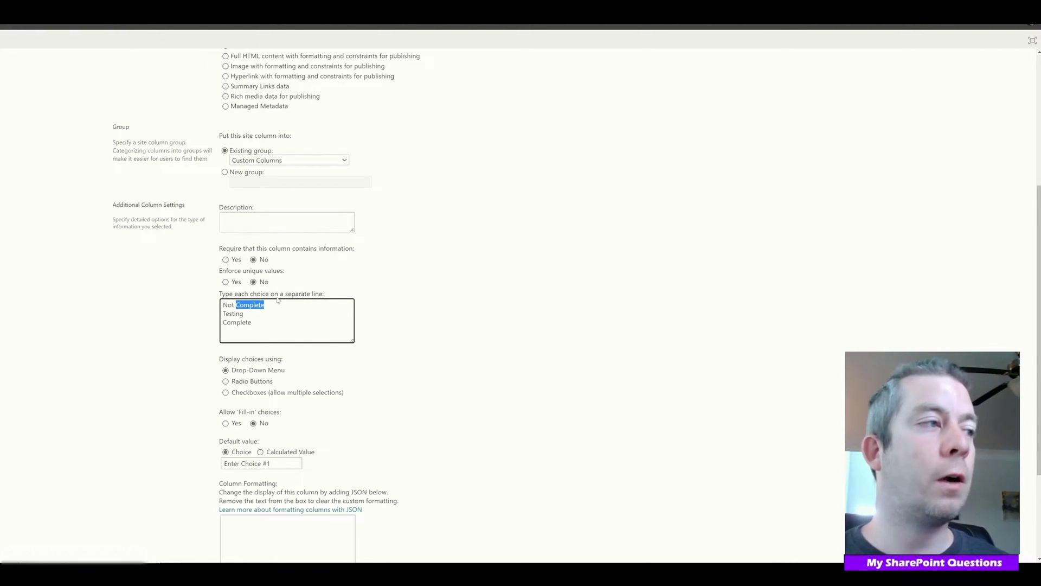
text(Star)
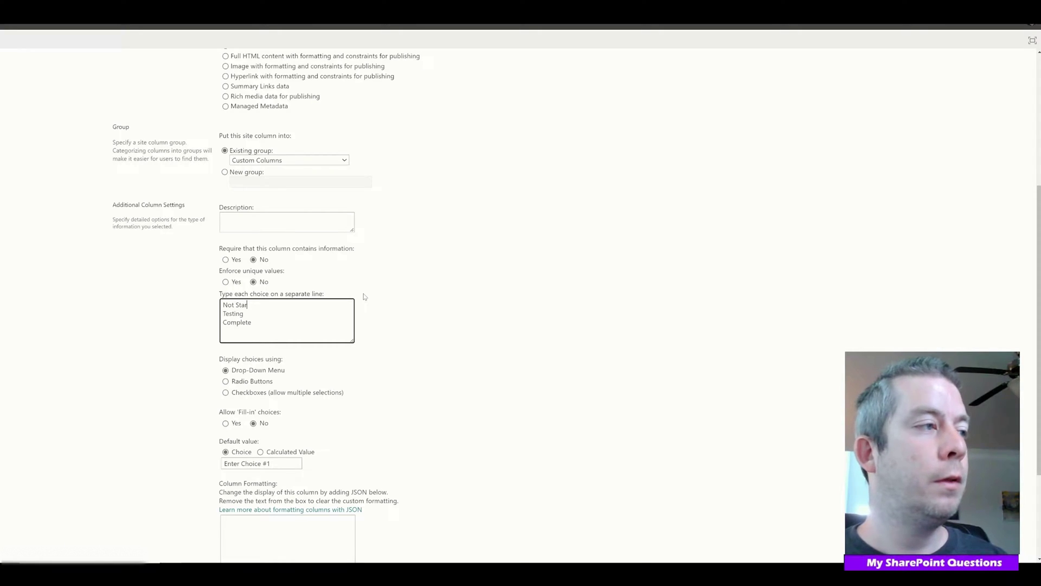
text(ted)
- Set the default to Not Started and put the column in MySPQuestions
scroll(379, 309, down, 3)
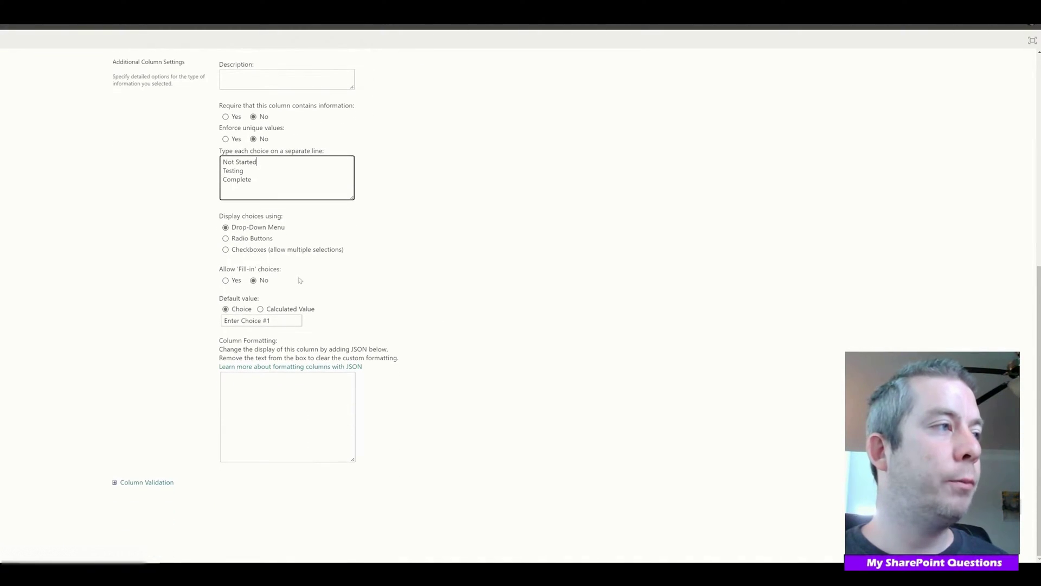
click(288, 321)
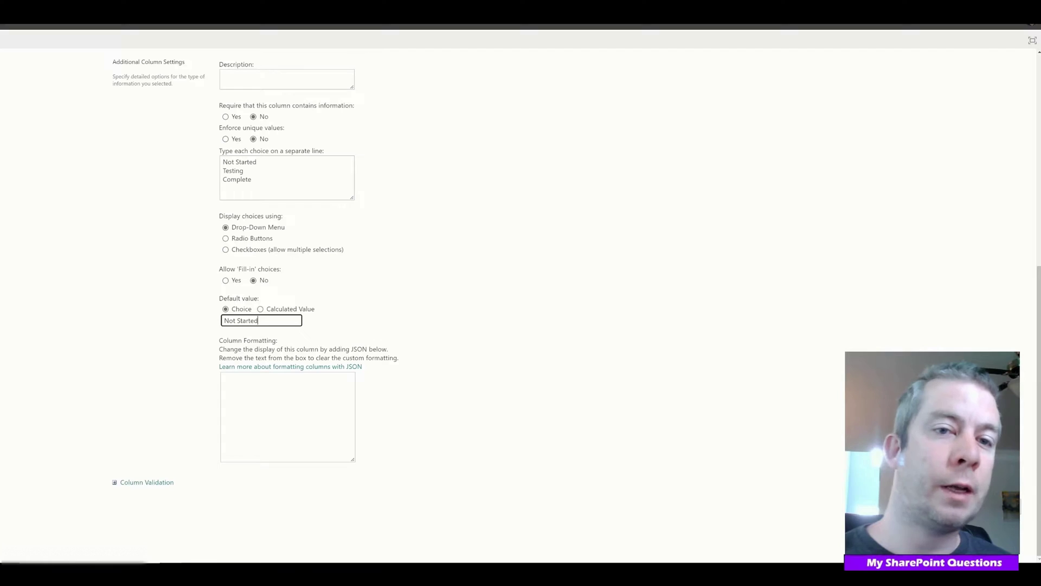
scroll(305, 271, up, 4)
click(306, 185)
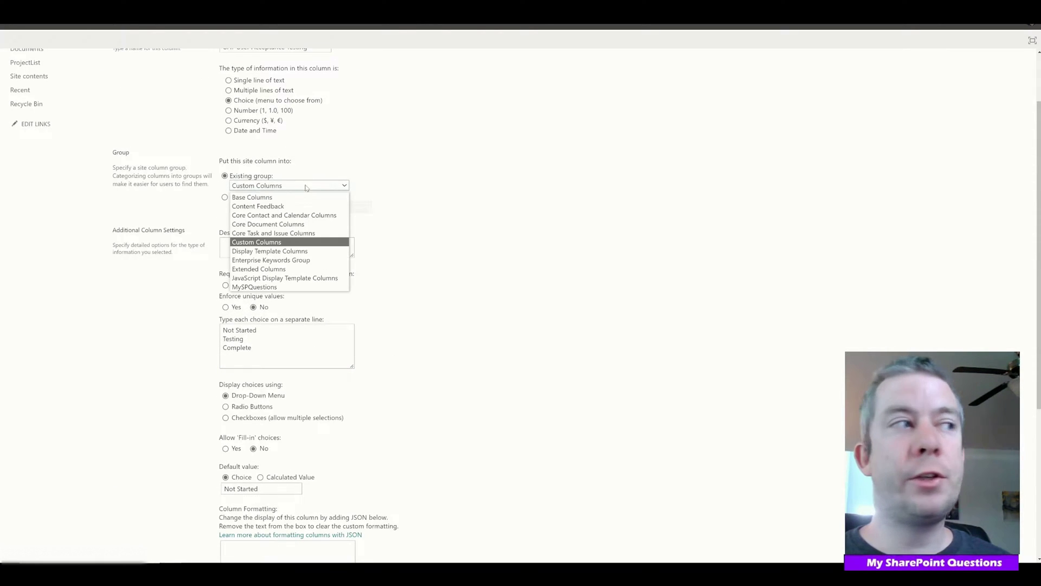
click(254, 287)
scroll(521, 260, down, 3)
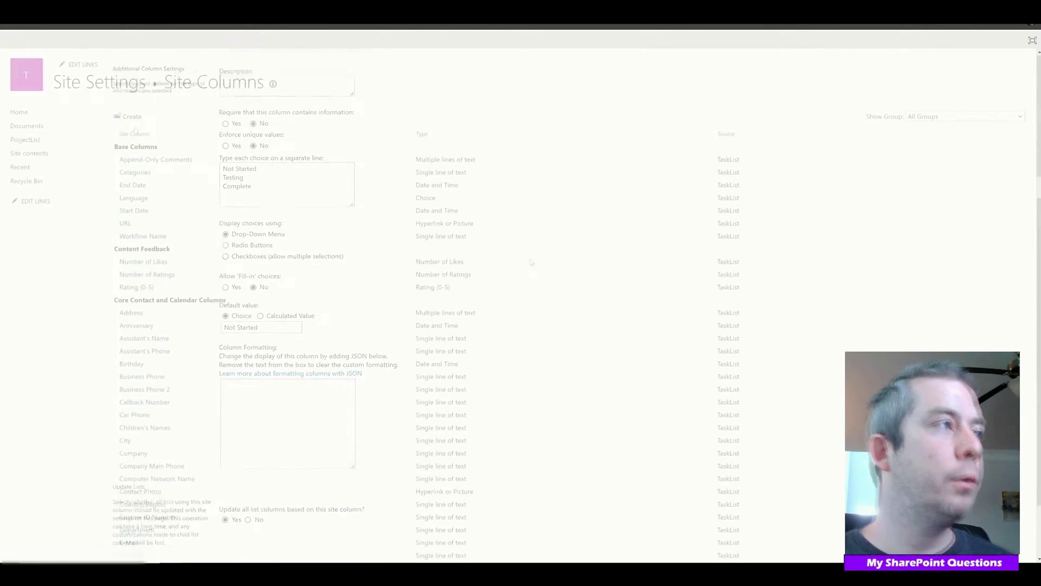
- Start a 'Customer Support' Choice column in the MySPQuestions group
click(132, 116)
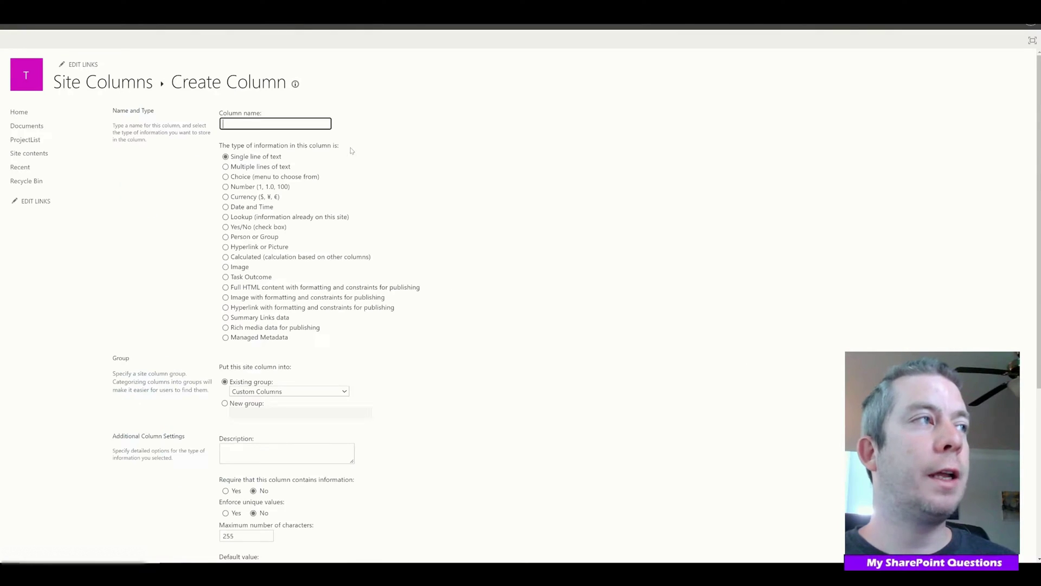
text(Custome)
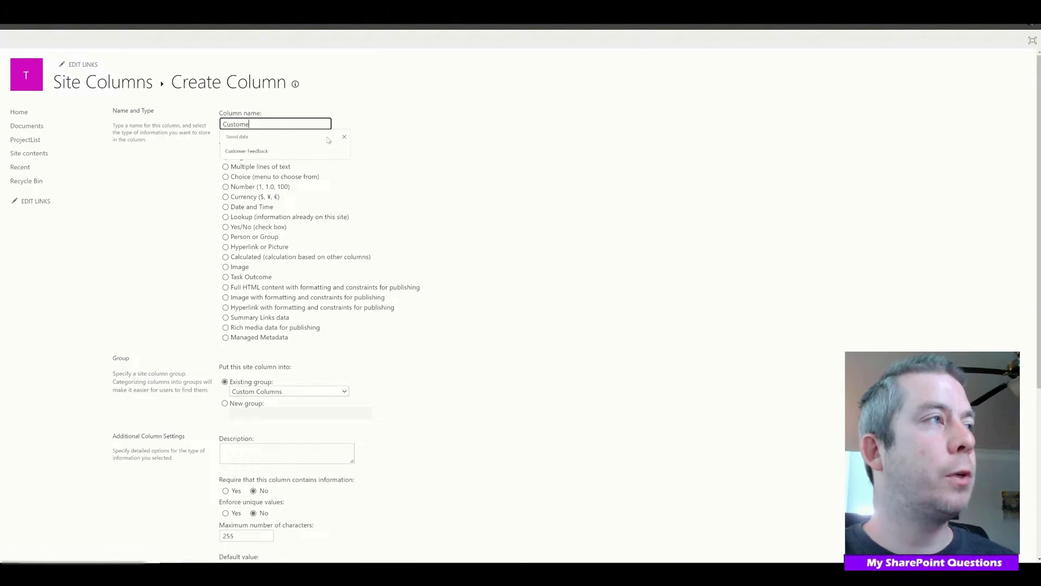
text(r Support)
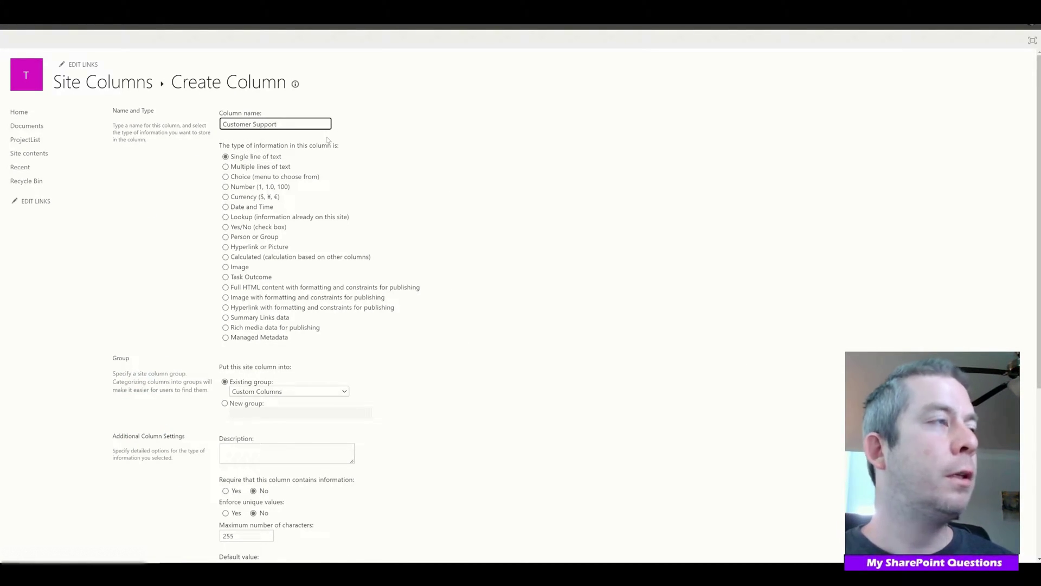
scroll(322, 178, down, 2)
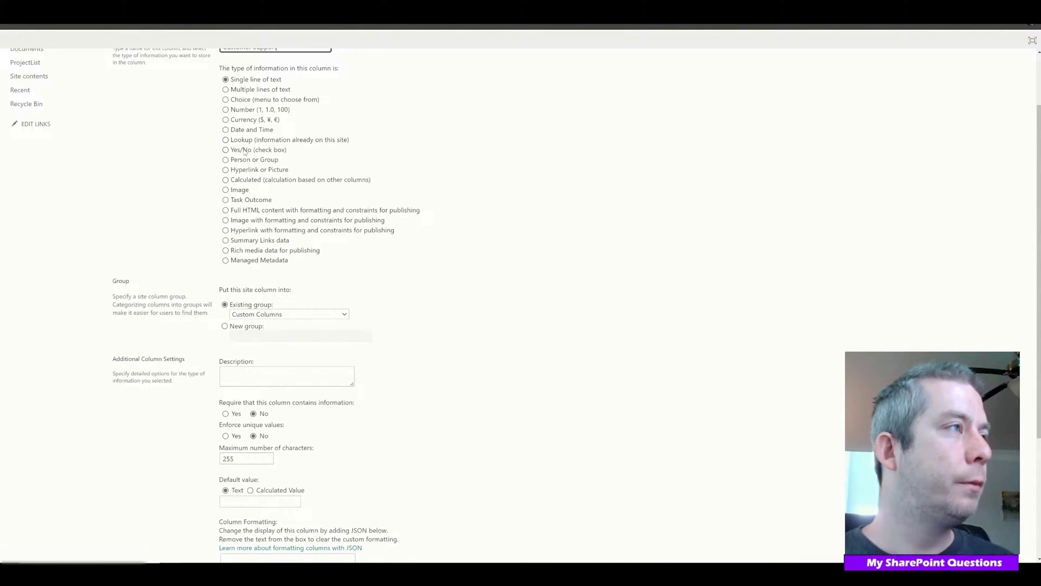
click(225, 101)
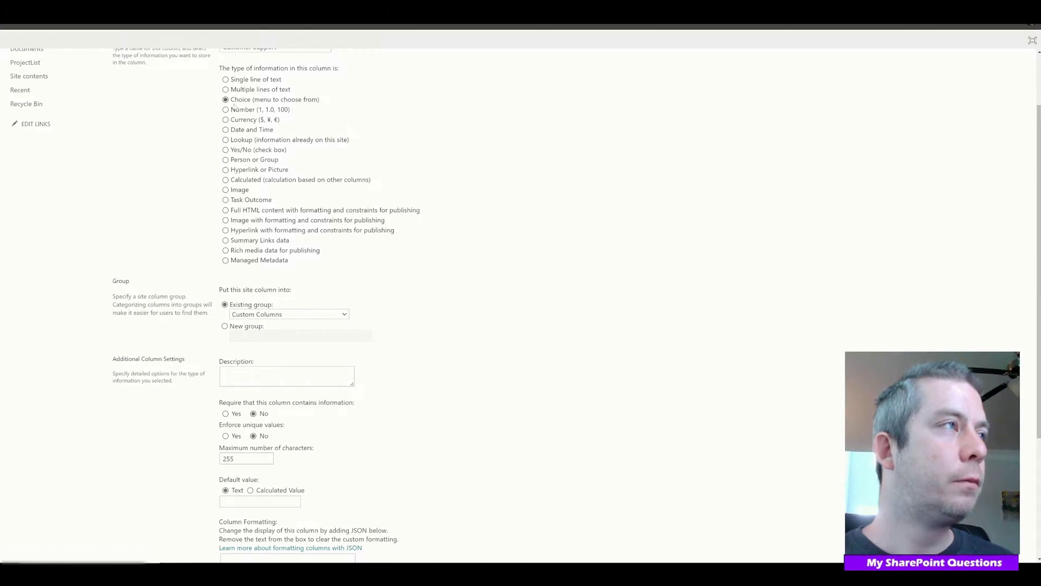
click(277, 391)
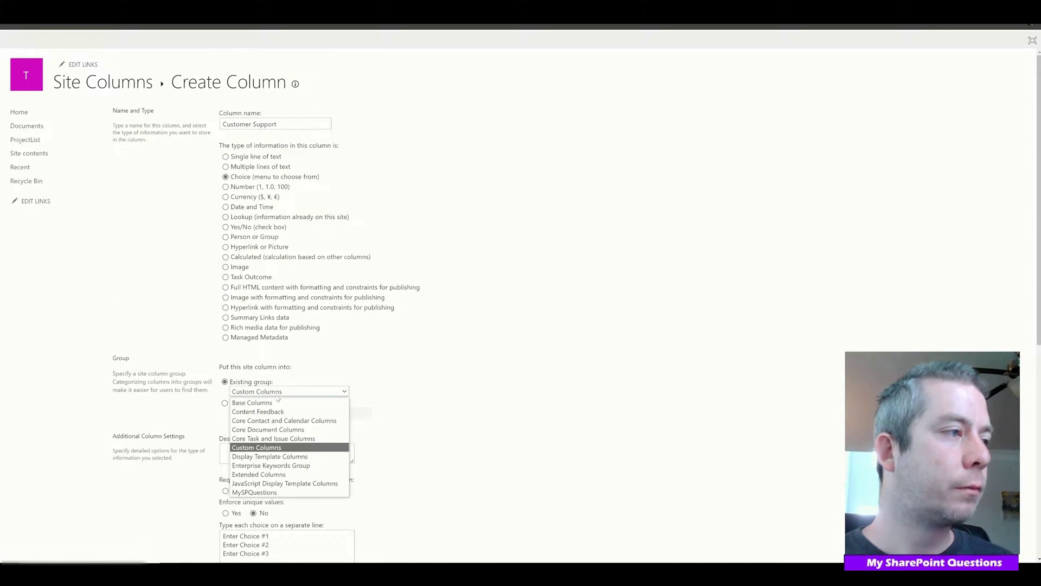
click(263, 494)
- Enter choices True and False and set True as the default
scroll(263, 498, down, 3)
key(Tab)
key(Tab)
key(Tab)
key(Tab)
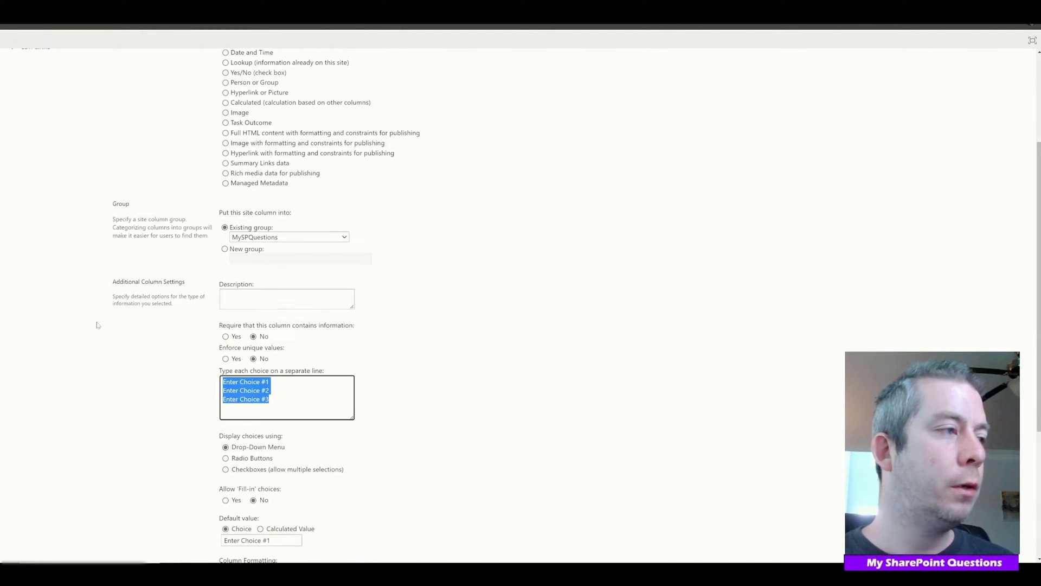
text(True F)
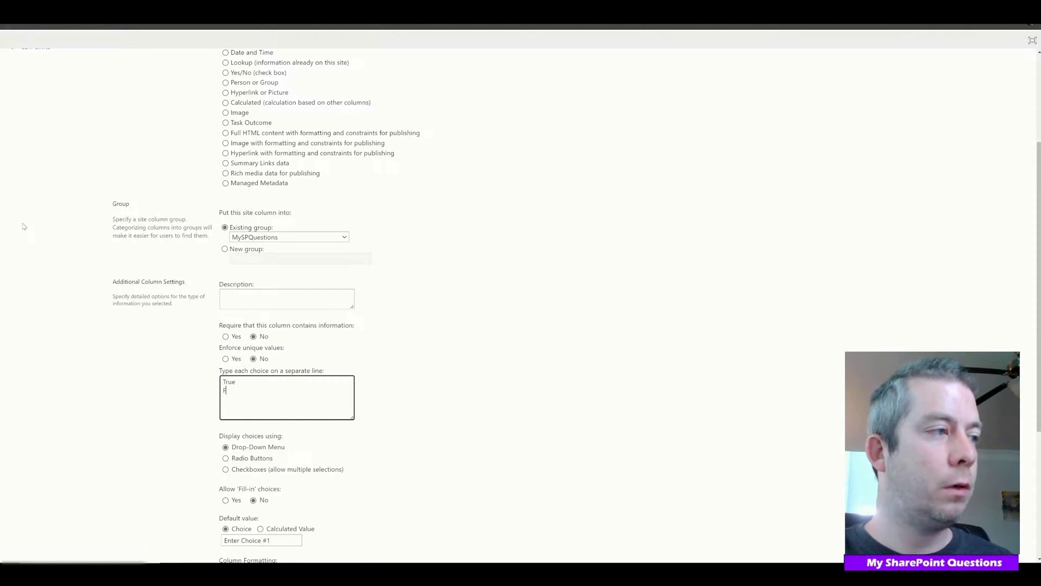
text(alse)
scroll(252, 209, up, 3)
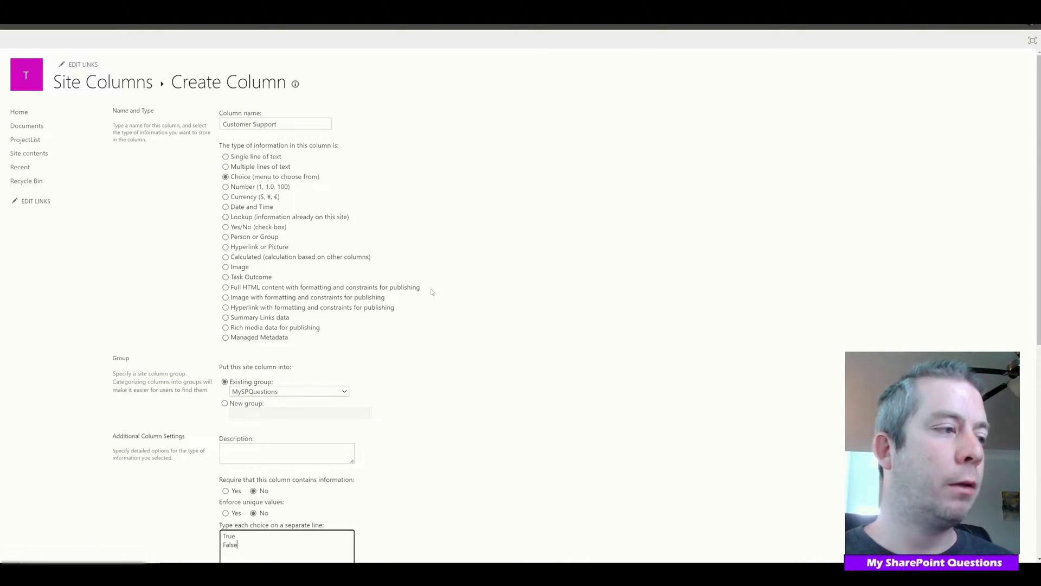
scroll(432, 292, down, 7)
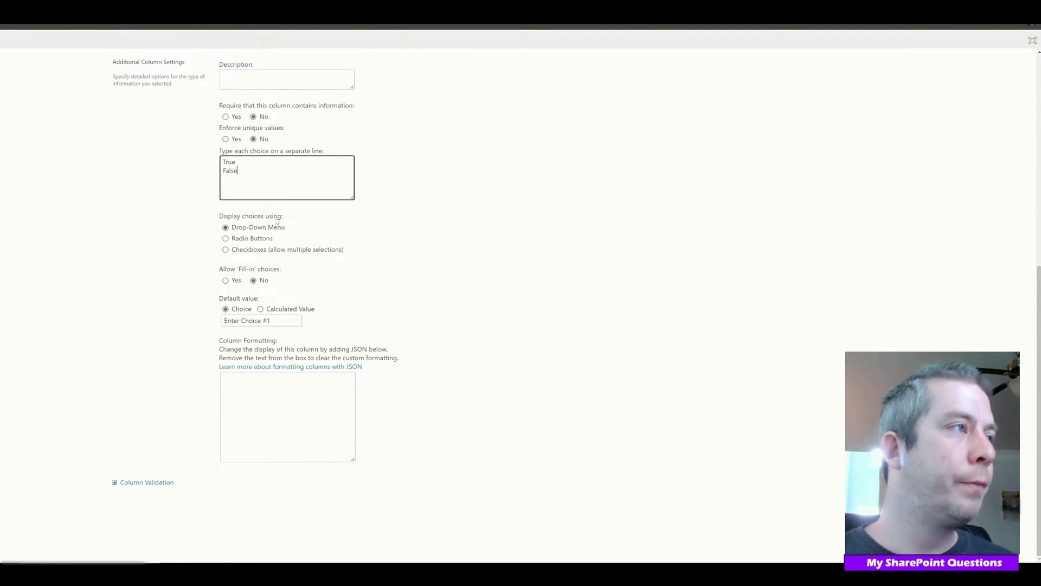
scroll(277, 221, up, 2)
scroll(460, 358, down, 2)
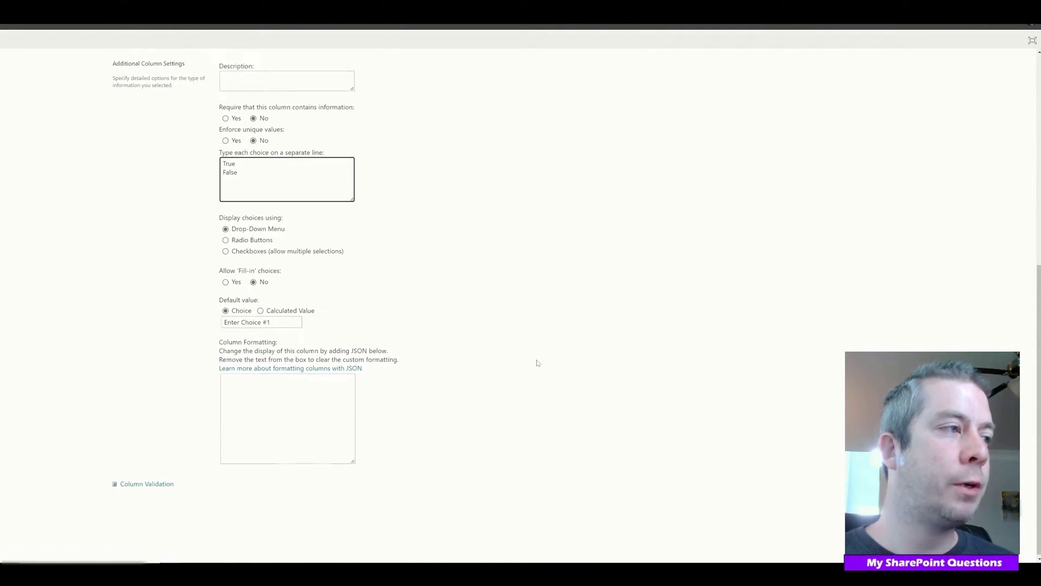
click(262, 321)
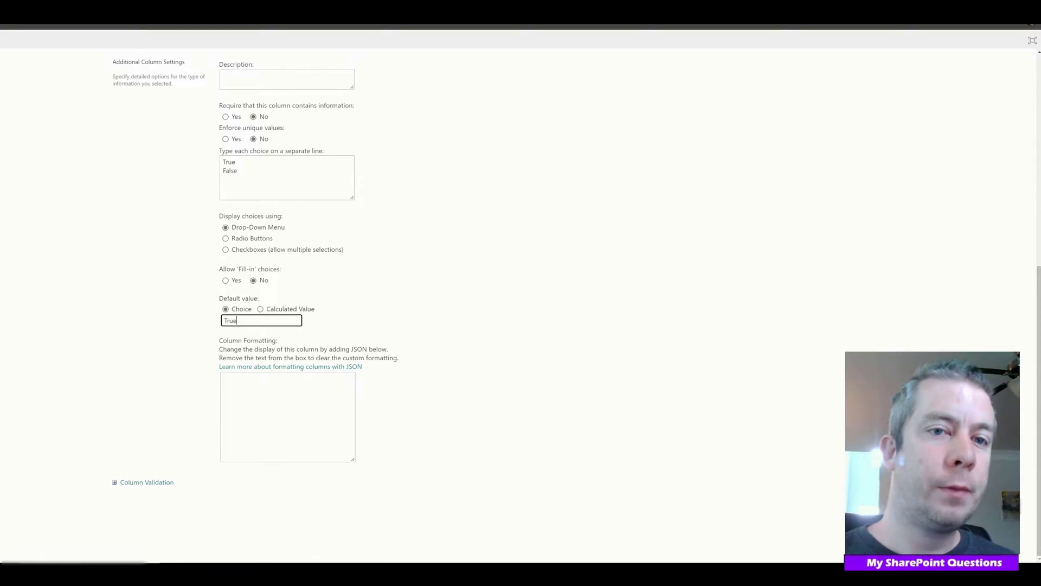
click(720, 401)
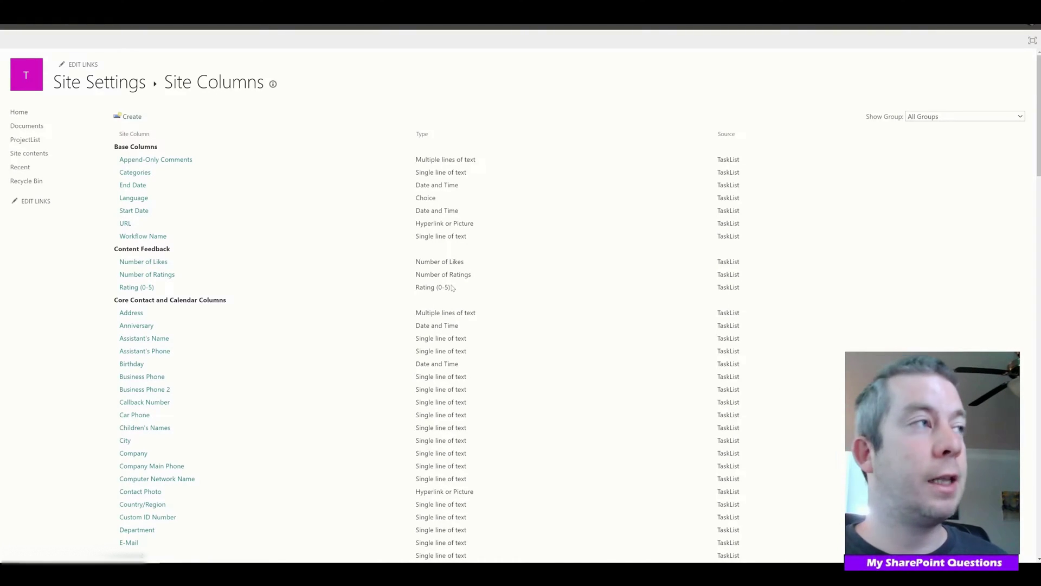
- Create a 'Deliverables' multiple-lines-of-text column in MySPQuestions
click(132, 116)
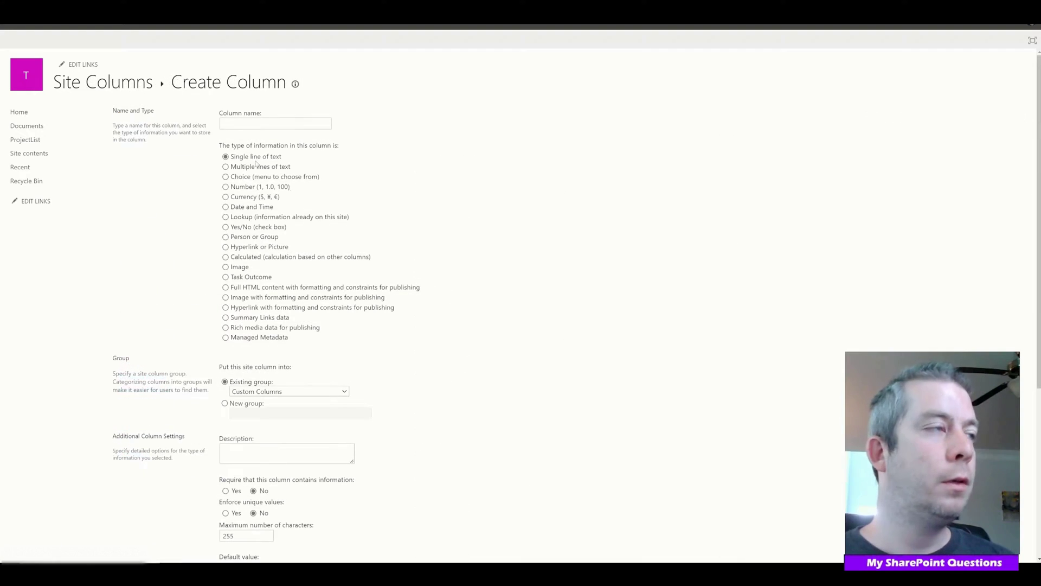
click(242, 124)
text(Deliverables)
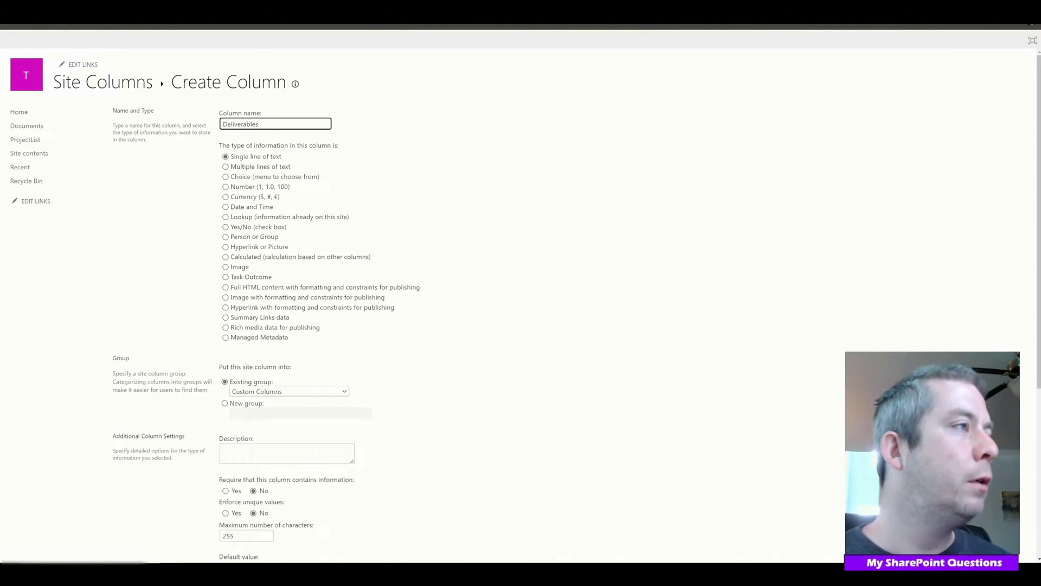
click(259, 168)
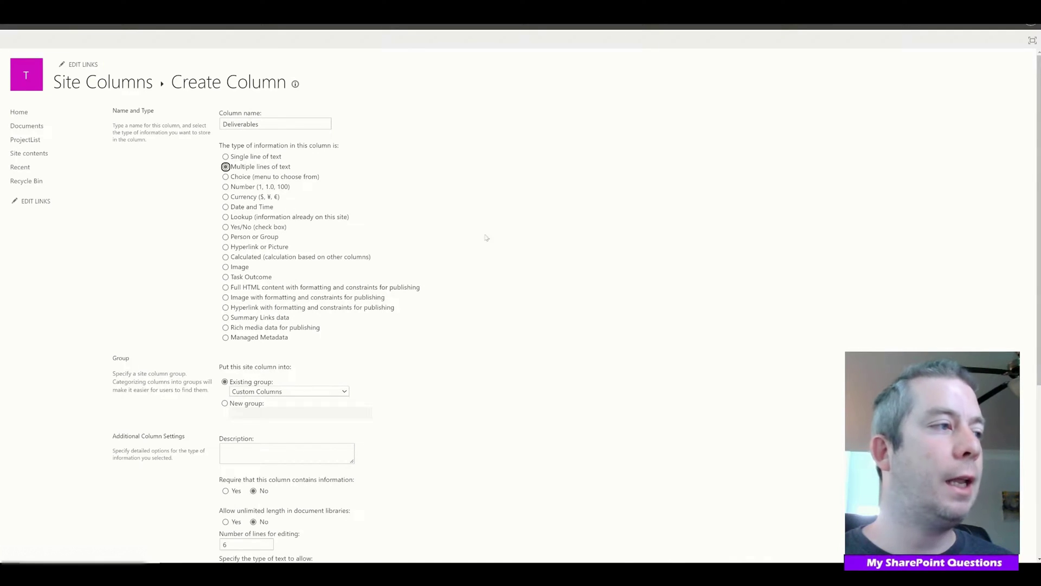
scroll(264, 319, down, 1)
click(255, 316)
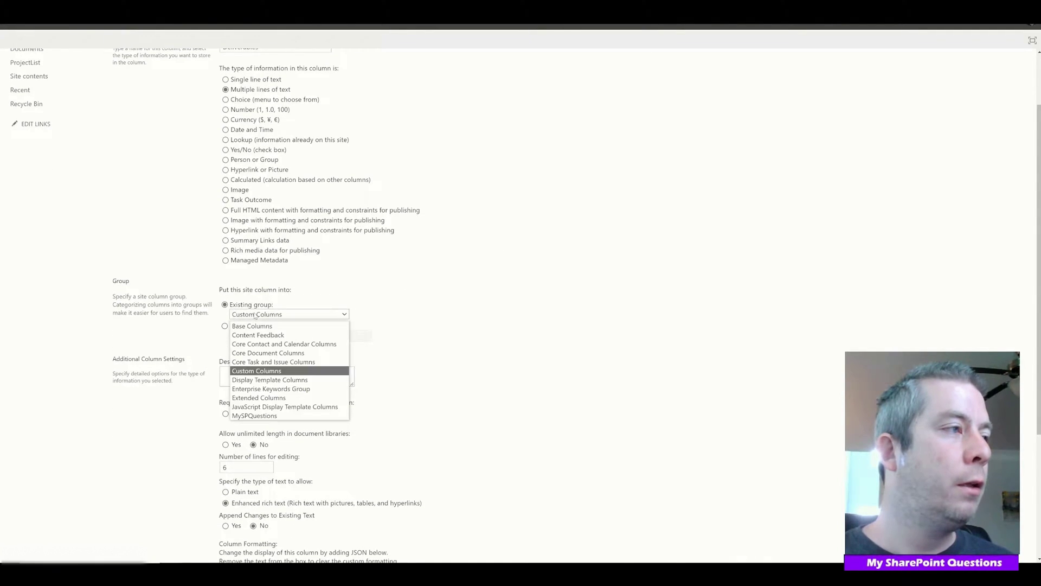
click(255, 416)
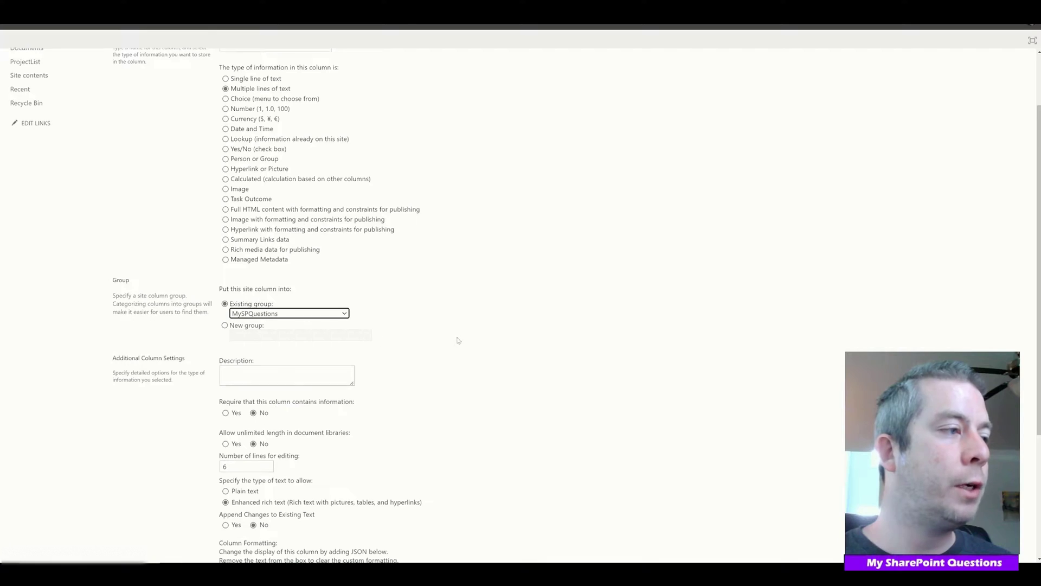
scroll(466, 337, down, 3)
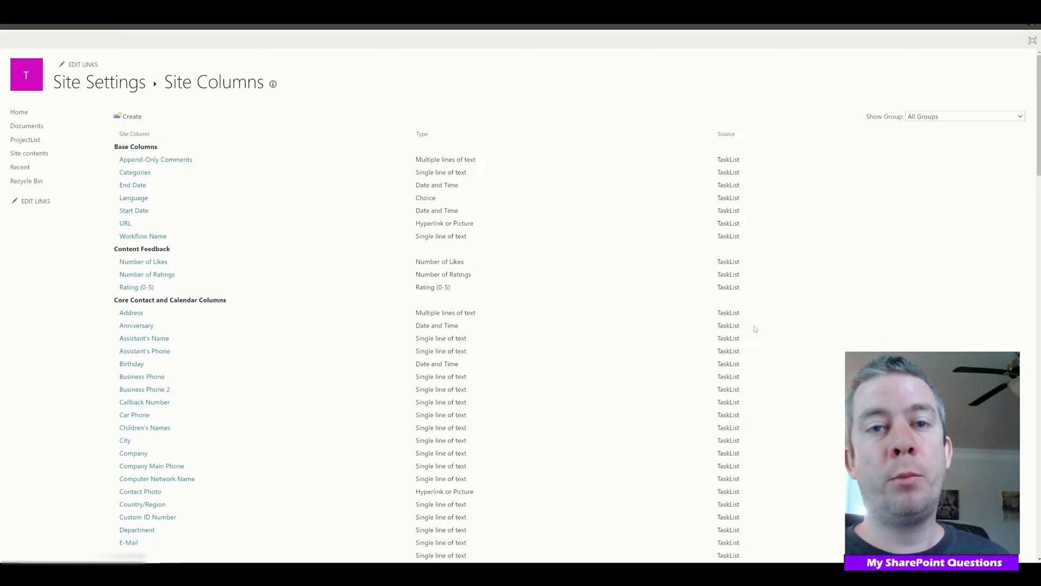
- Create an 'Assumptions' multiple-lines-of-text column in MySPQuestions
click(130, 119)
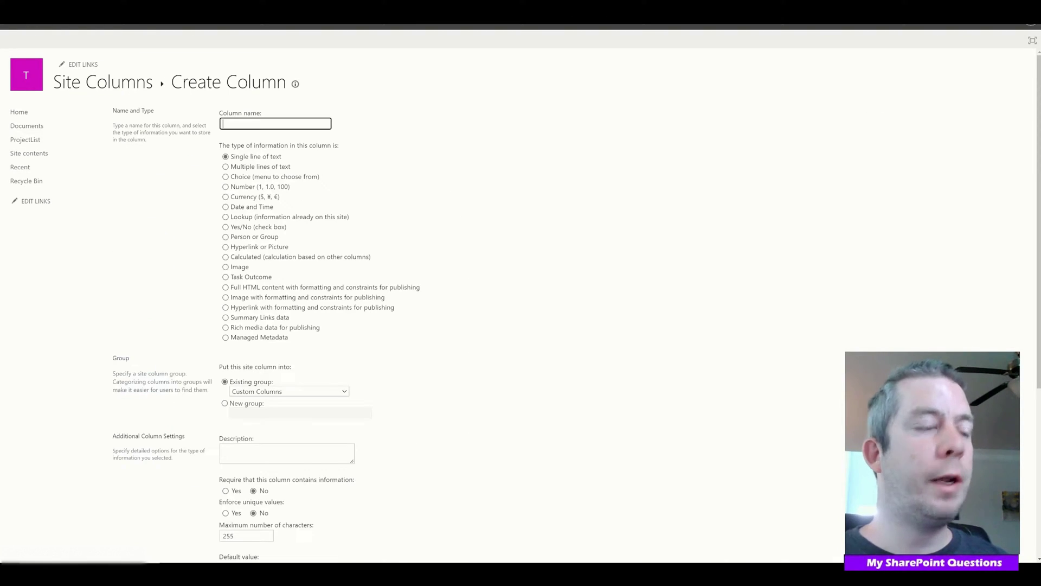
text(ss)
text(As)
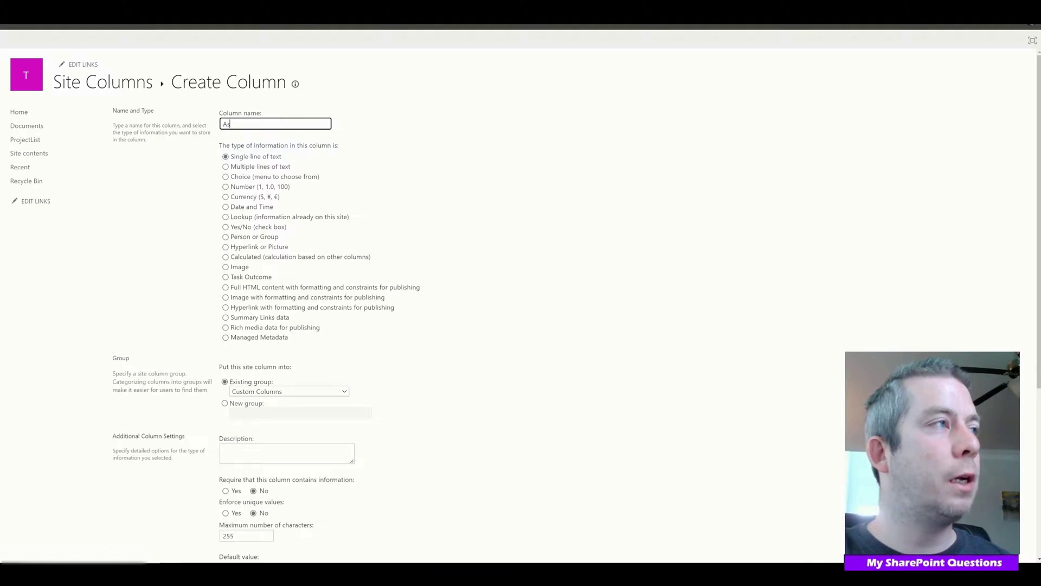
text(sumptions)
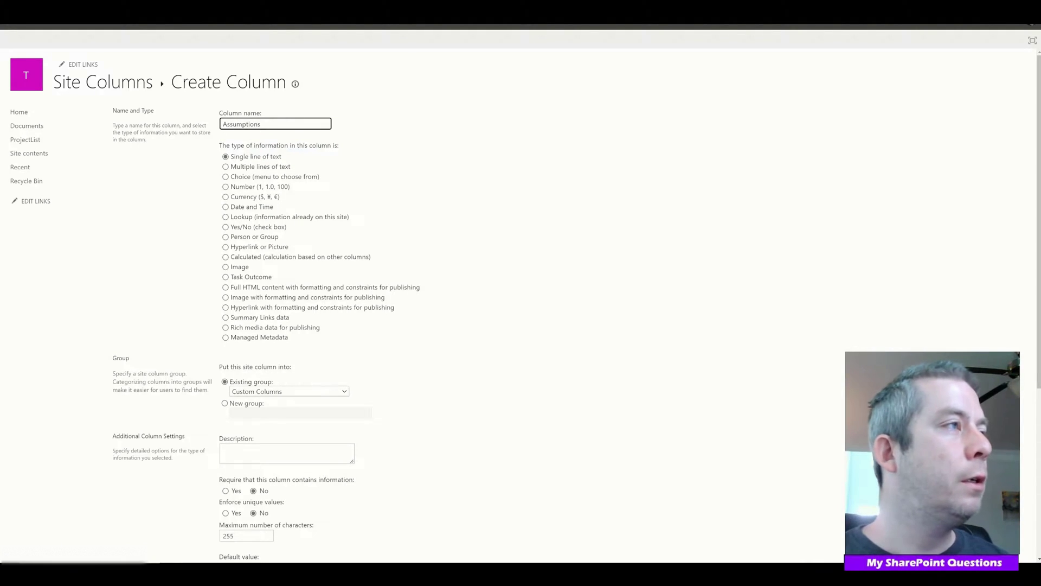
click(294, 167)
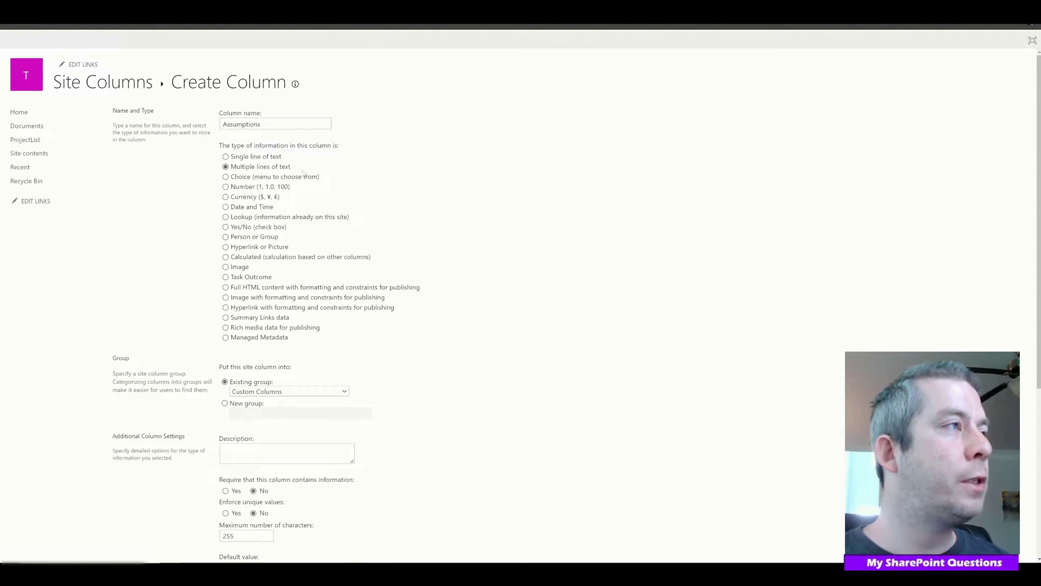
click(259, 393)
click(255, 492)
scroll(542, 407, down, 5)
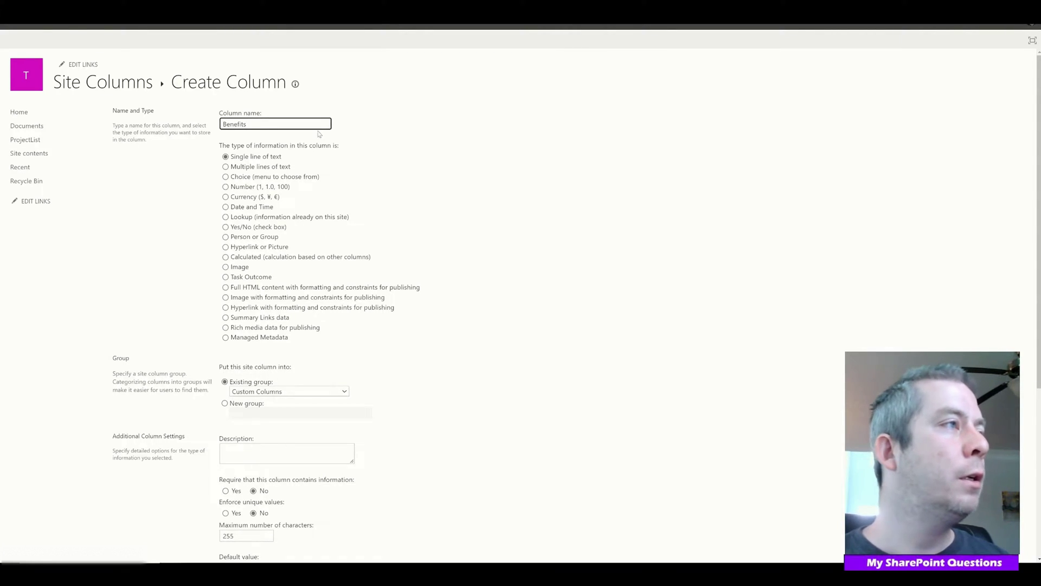
- Make Benefits a multiple-lines-of-text column in the MySPQuestions group
click(274, 168)
click(320, 390)
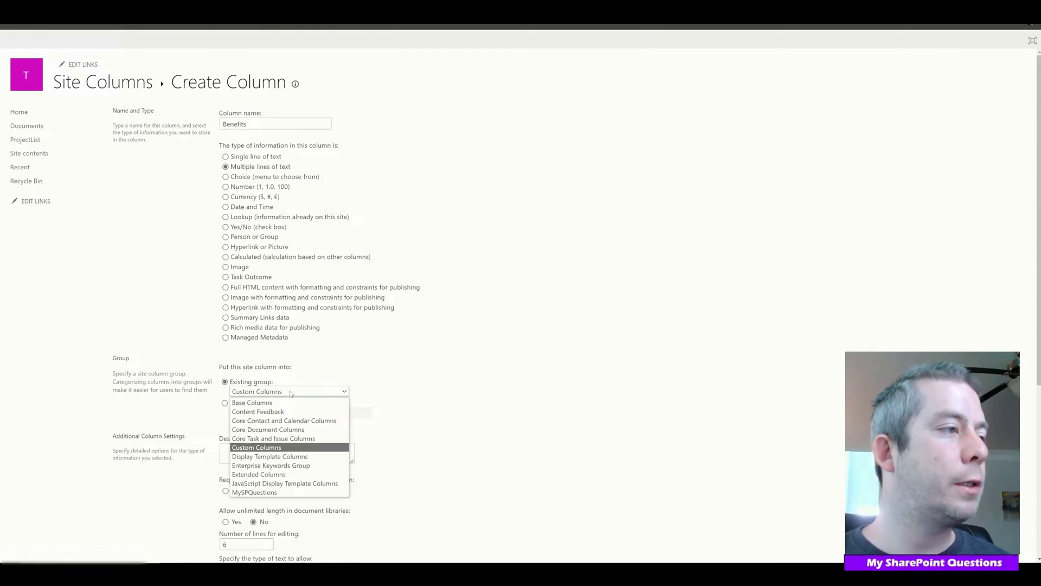
click(255, 491)
scroll(565, 407, down, 5)
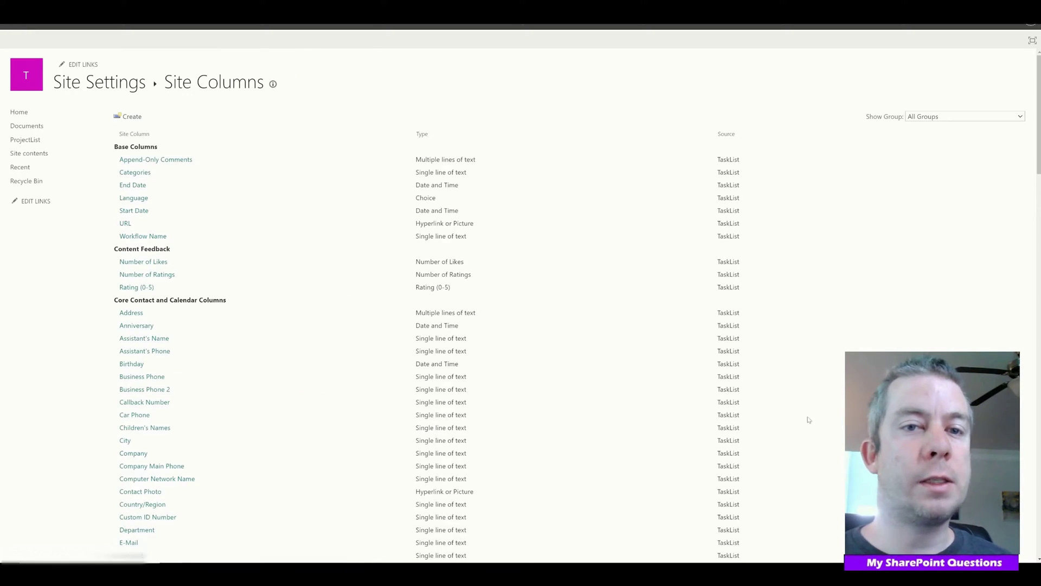
- Go to Site Settings and open the Site content types gallery
click(983, 27)
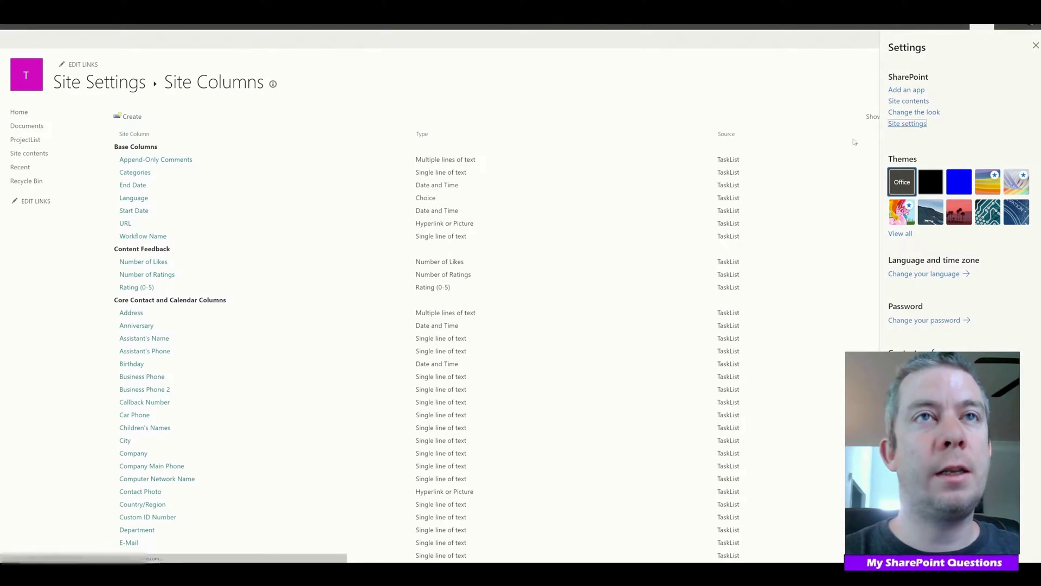
click(905, 124)
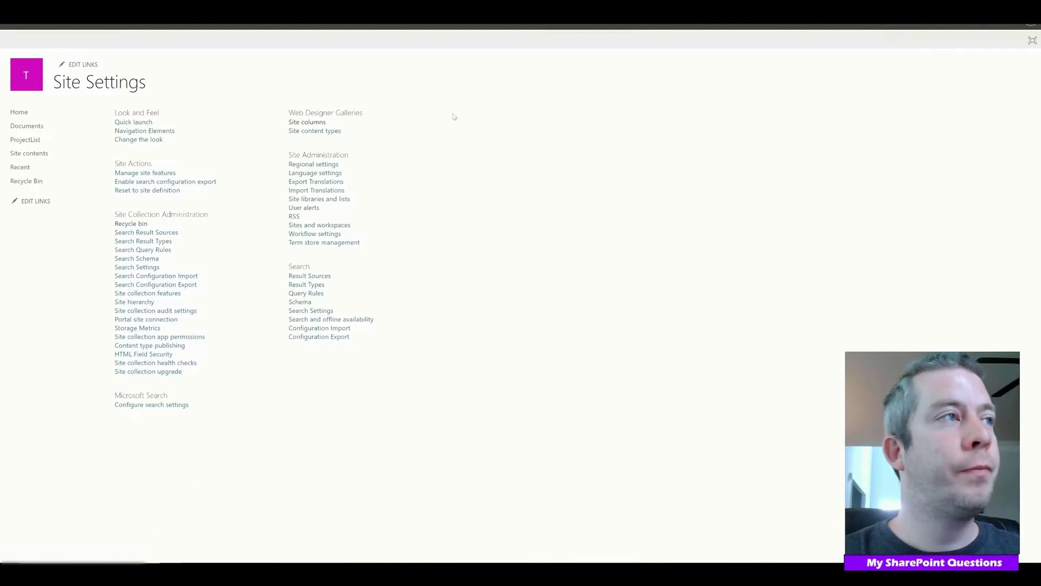
click(322, 132)
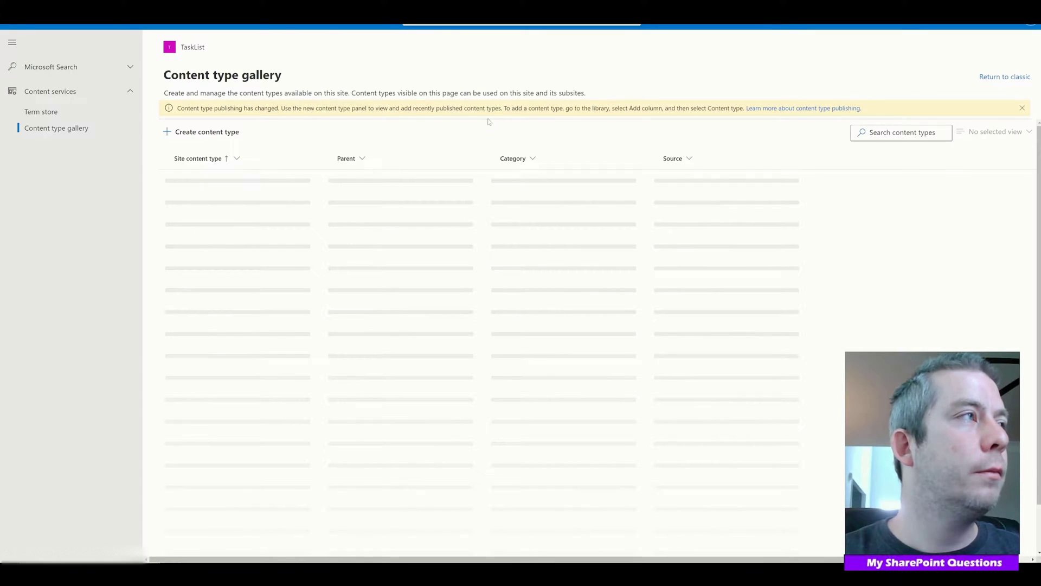
- Create Regular Projects in a new MySpQuestions category, based on the Item list content type
click(207, 132)
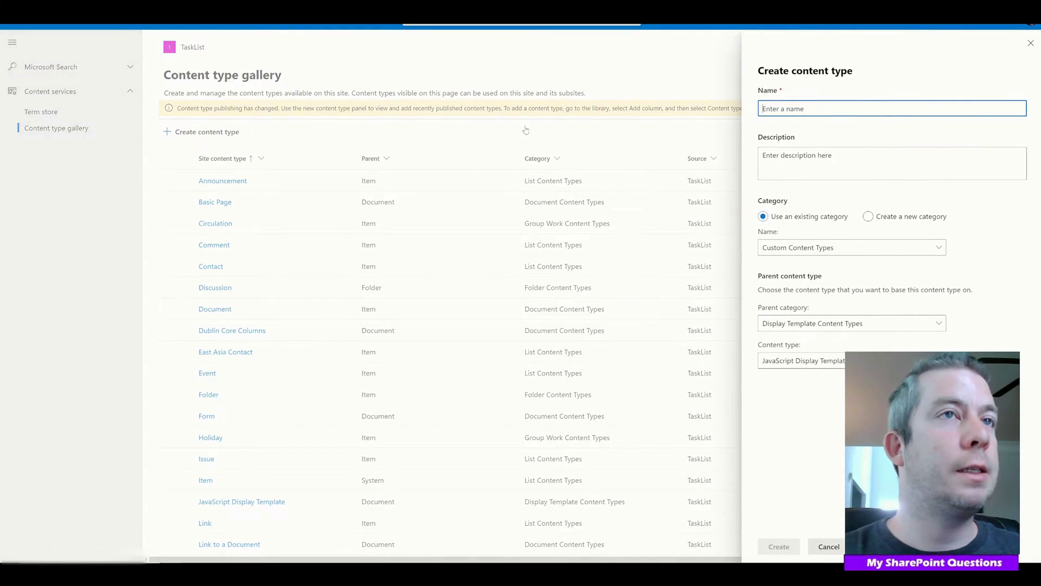
text(Regular Projects)
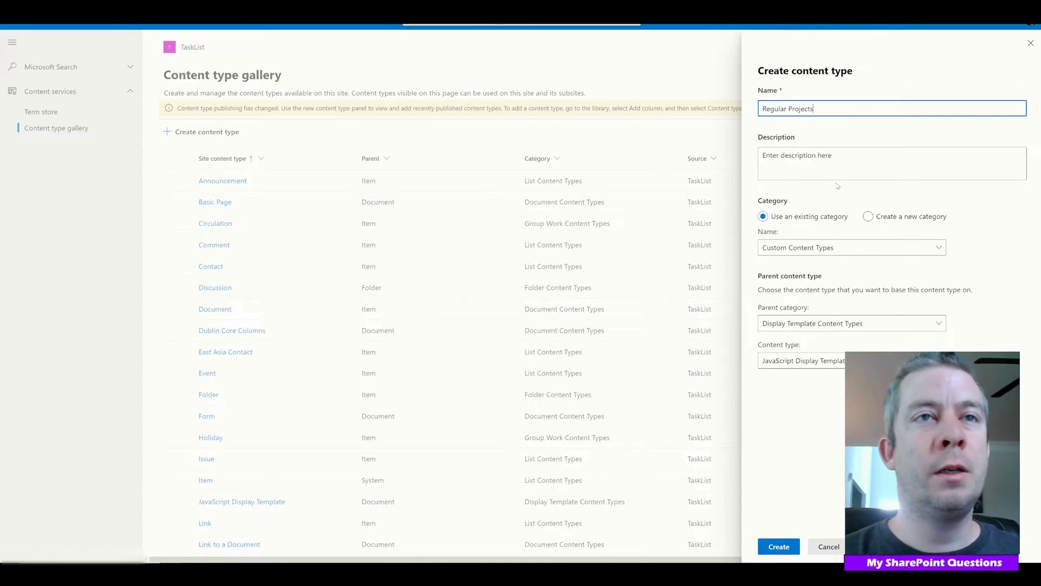
key(Tab)
key(Tab)
key(Tab)
key(Tab)
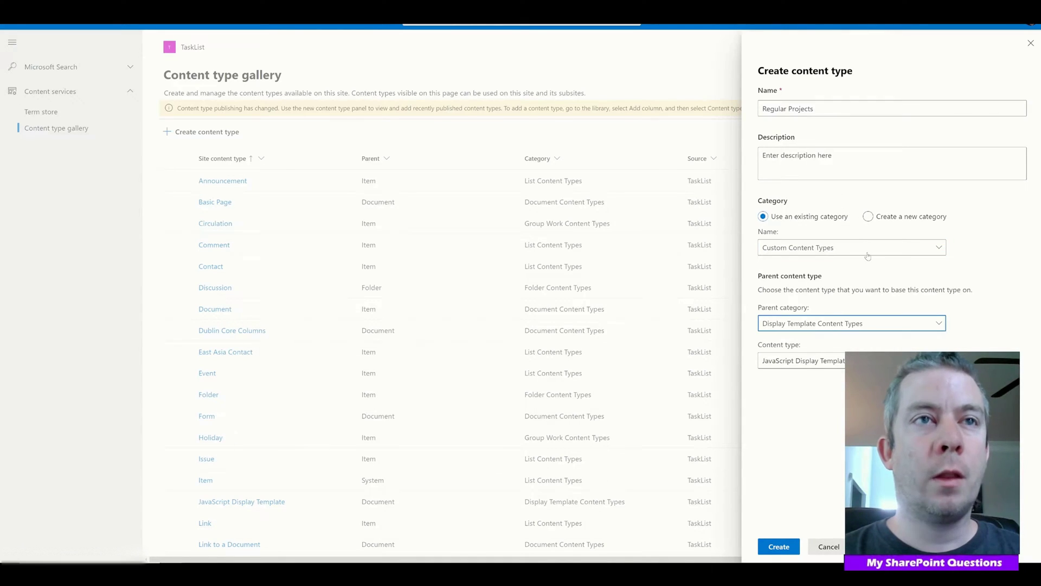
click(868, 217)
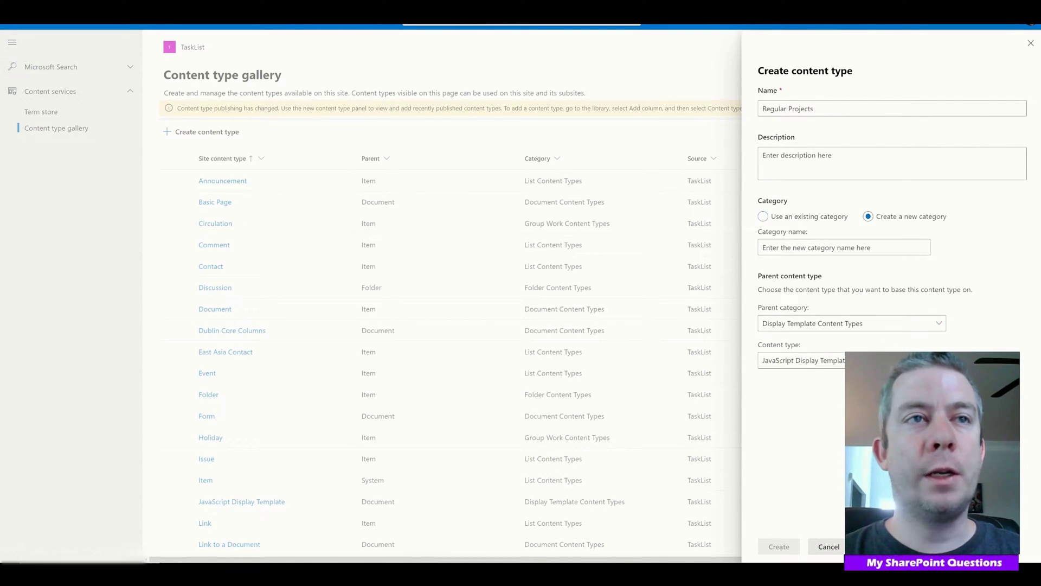
click(844, 247)
text(MySpQuestions)
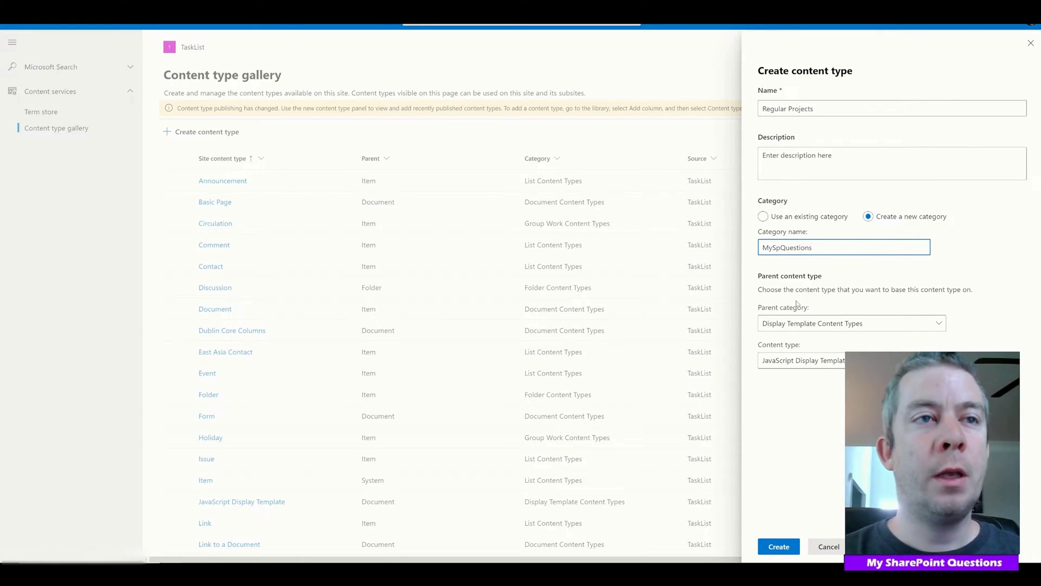
click(807, 325)
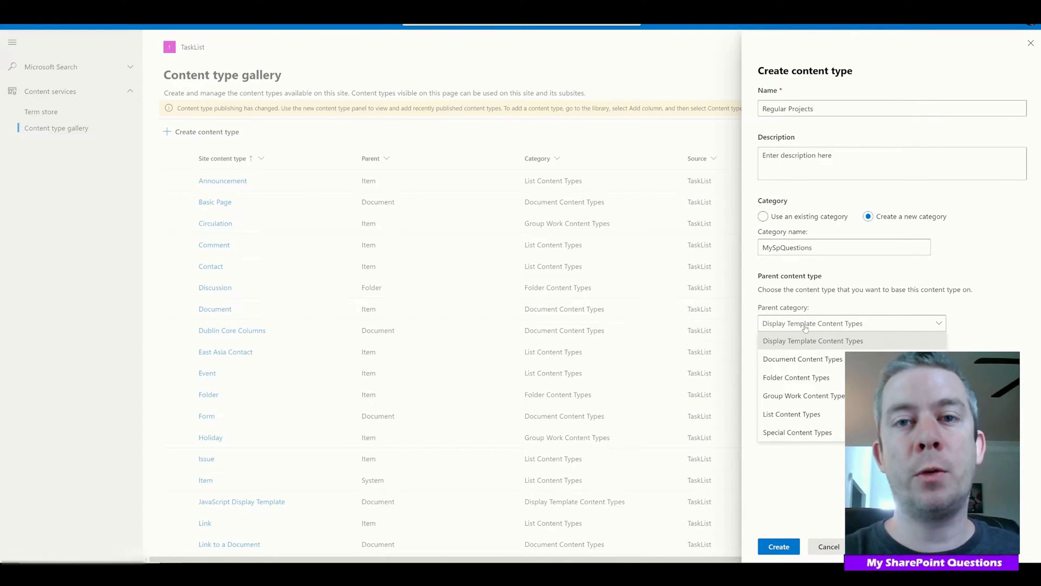
click(791, 414)
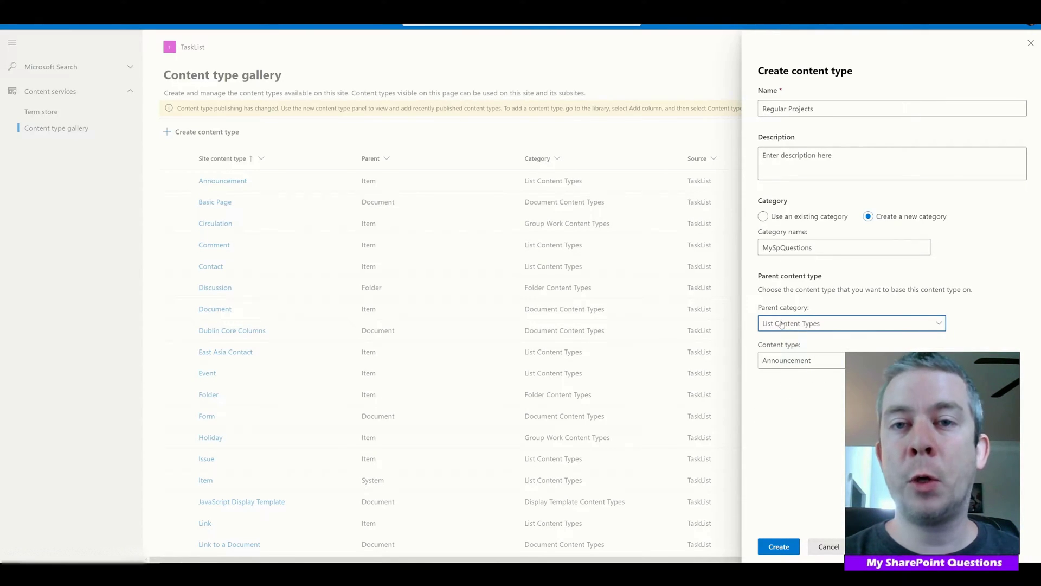
click(798, 367)
click(799, 368)
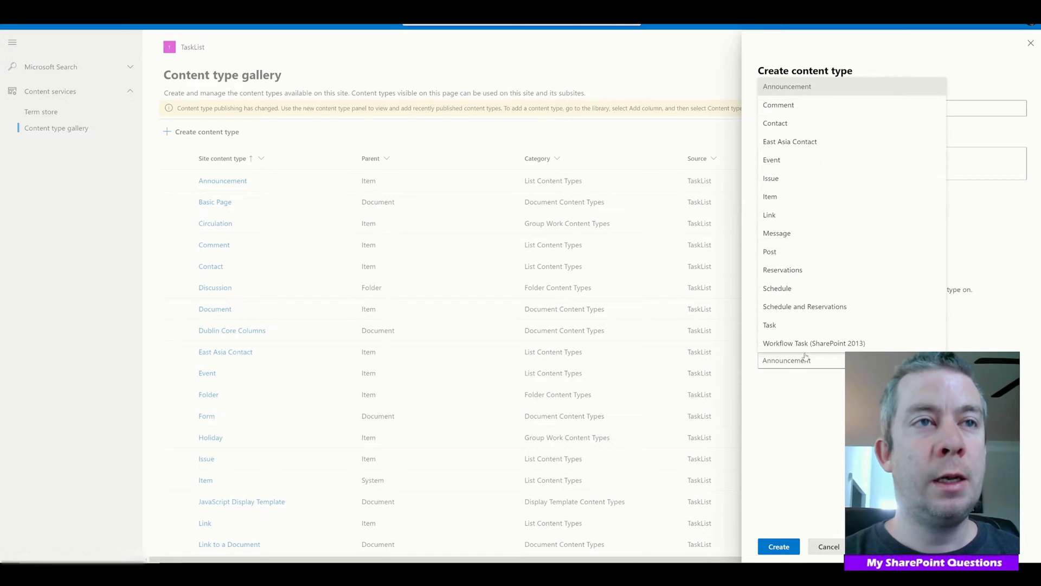
click(786, 196)
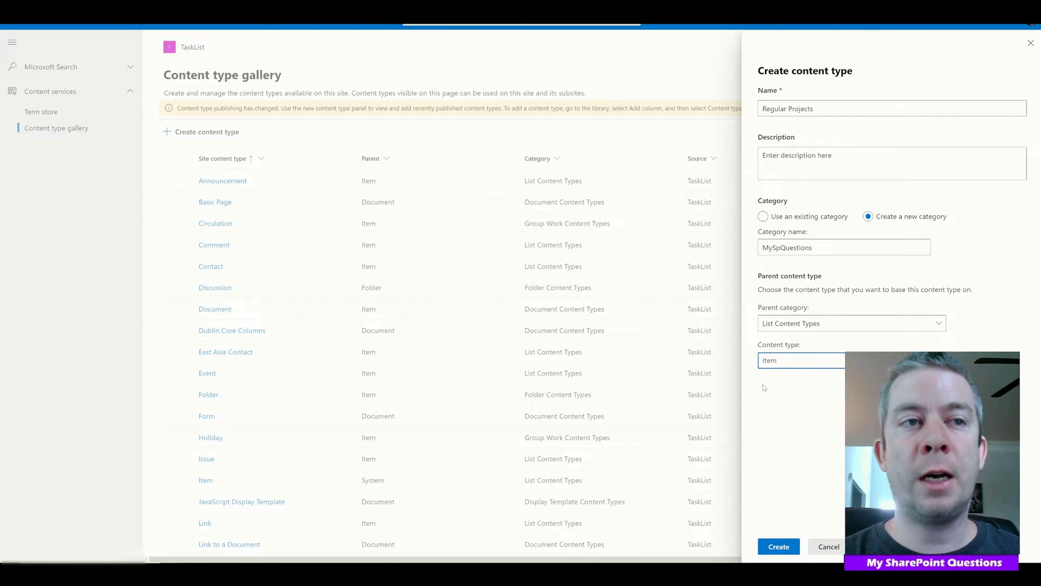
click(779, 547)
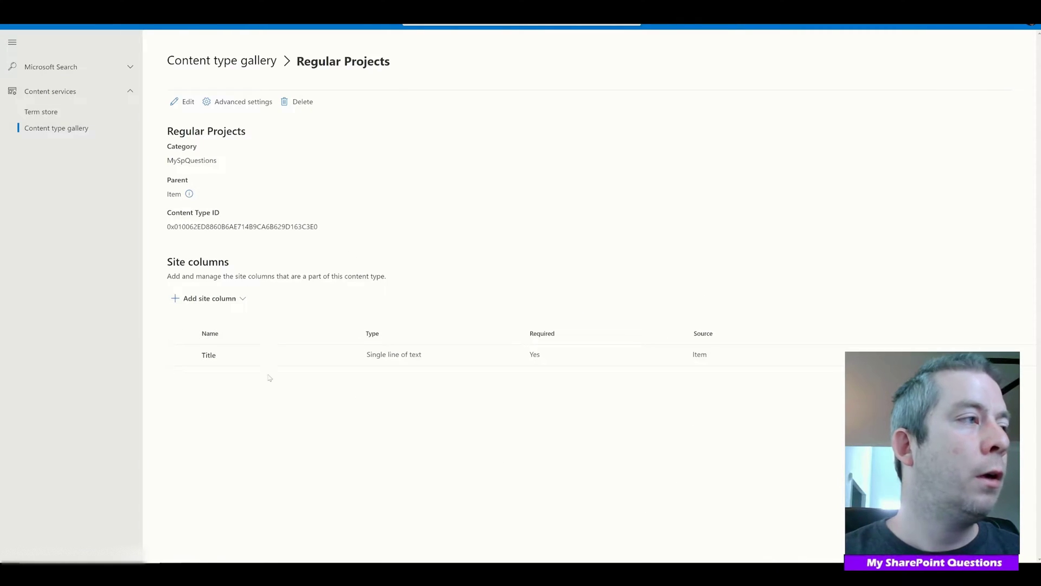
- Add the existing MySPQuestions columns ActualWork, Assumptions and Benefits to Regular Projects
click(223, 303)
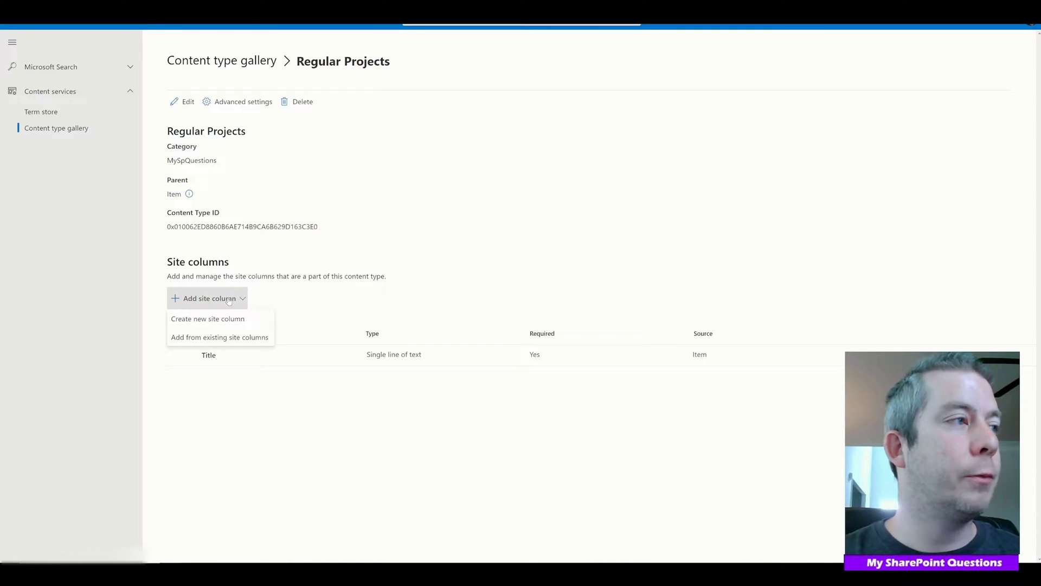
click(215, 340)
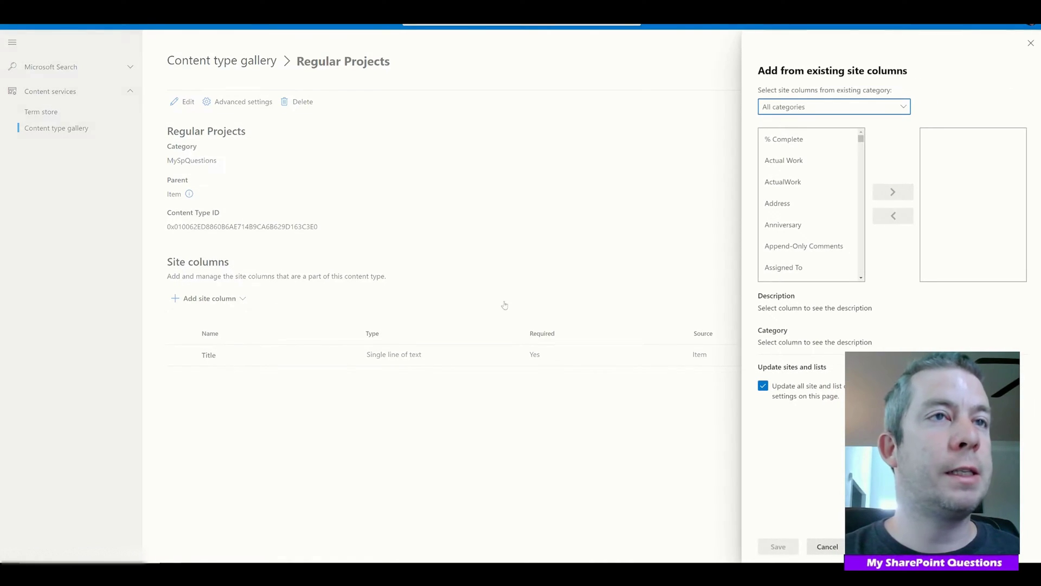
click(844, 108)
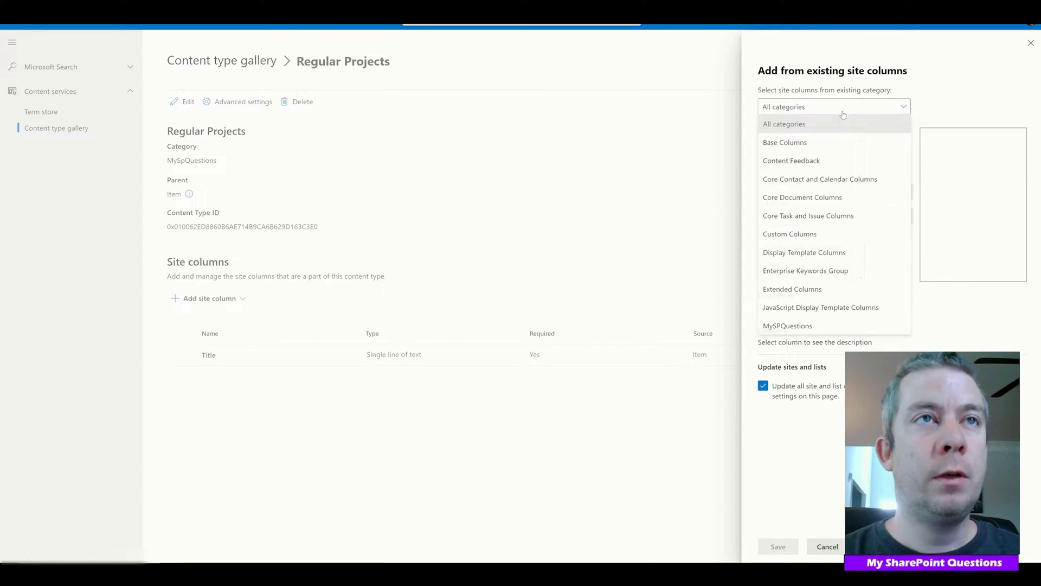
click(784, 324)
click(806, 139)
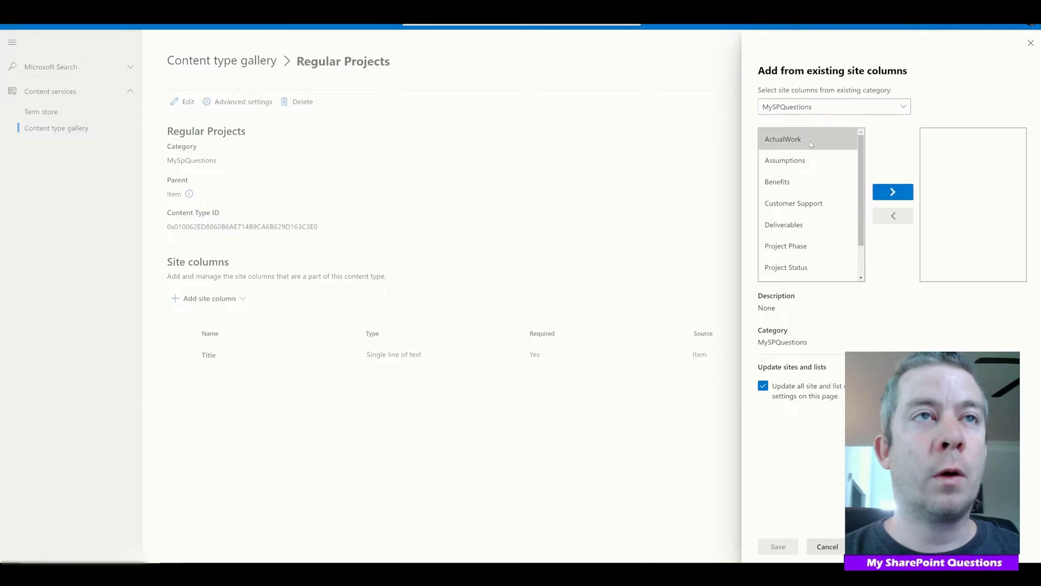
click(892, 191)
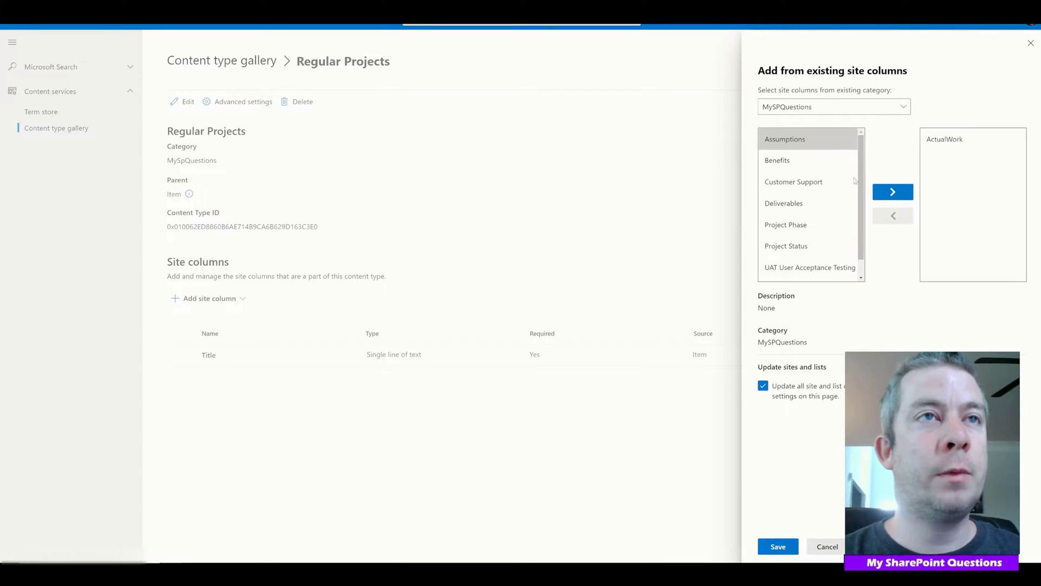
click(892, 191)
click(893, 191)
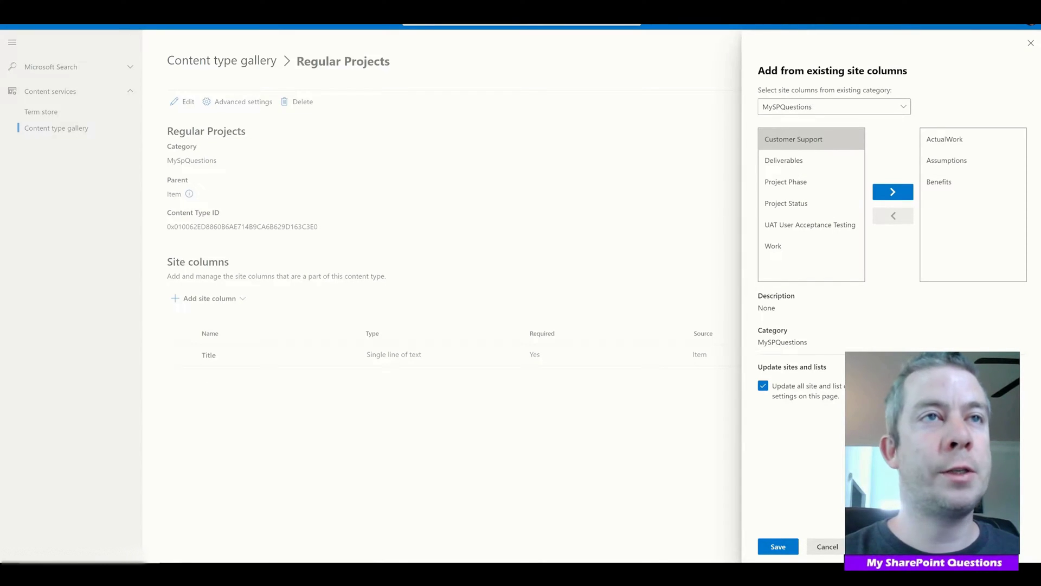
- Add Deliverables, Project Phase, Project Status and Work, save, and return to the gallery
click(784, 160)
click(893, 191)
click(894, 193)
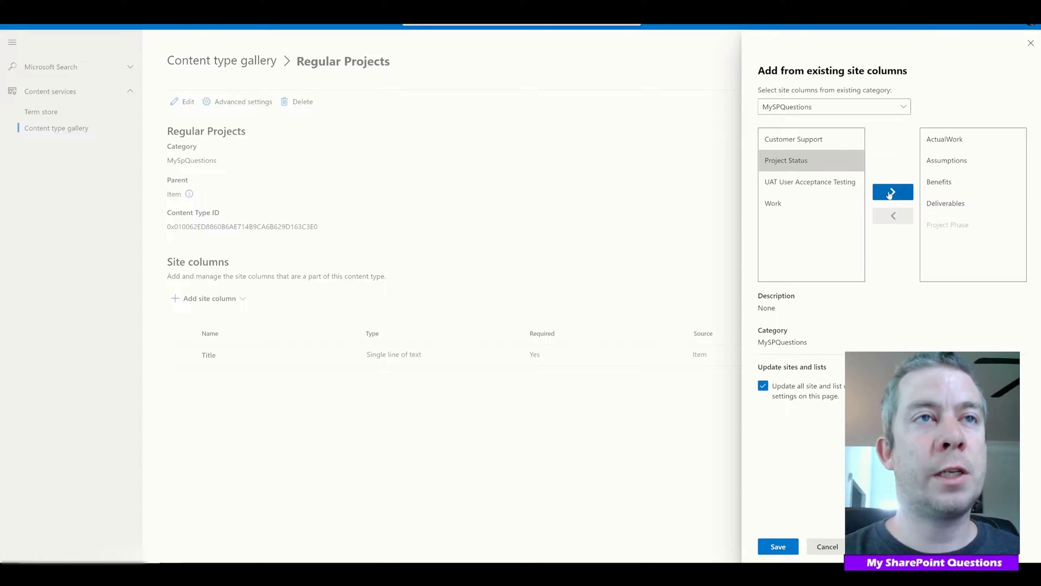
click(892, 192)
click(781, 182)
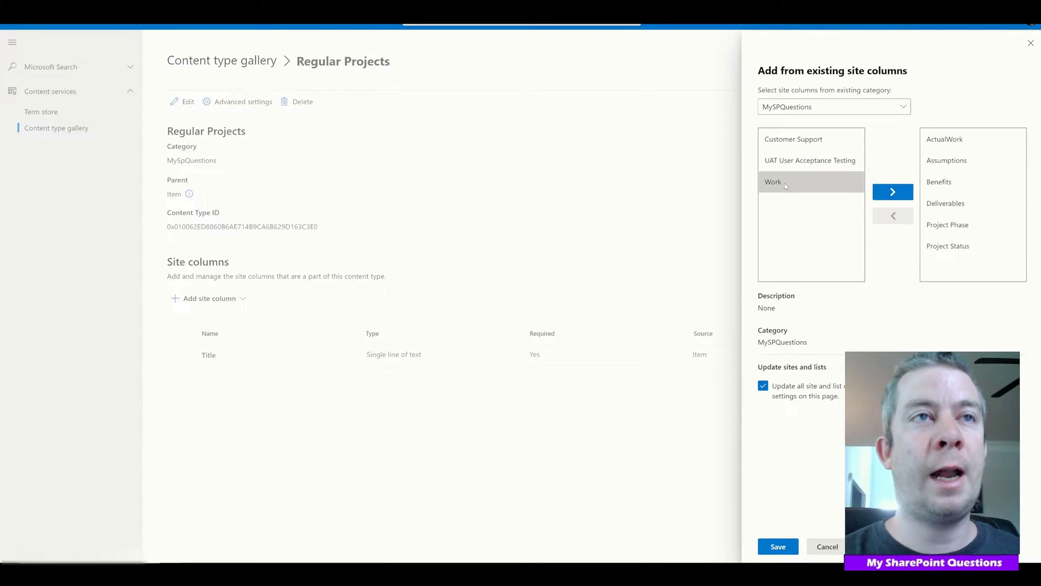
click(892, 192)
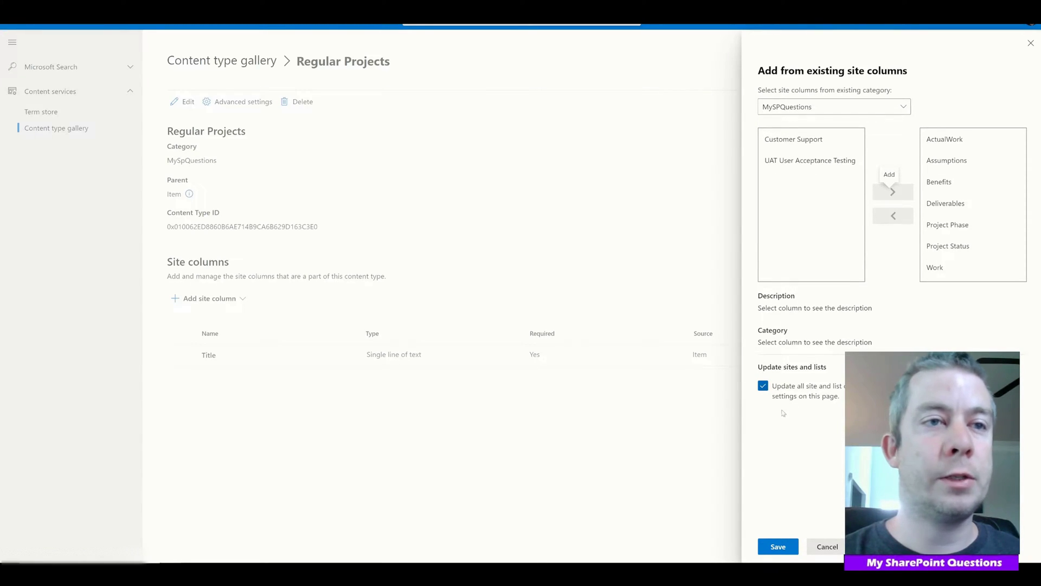
click(778, 546)
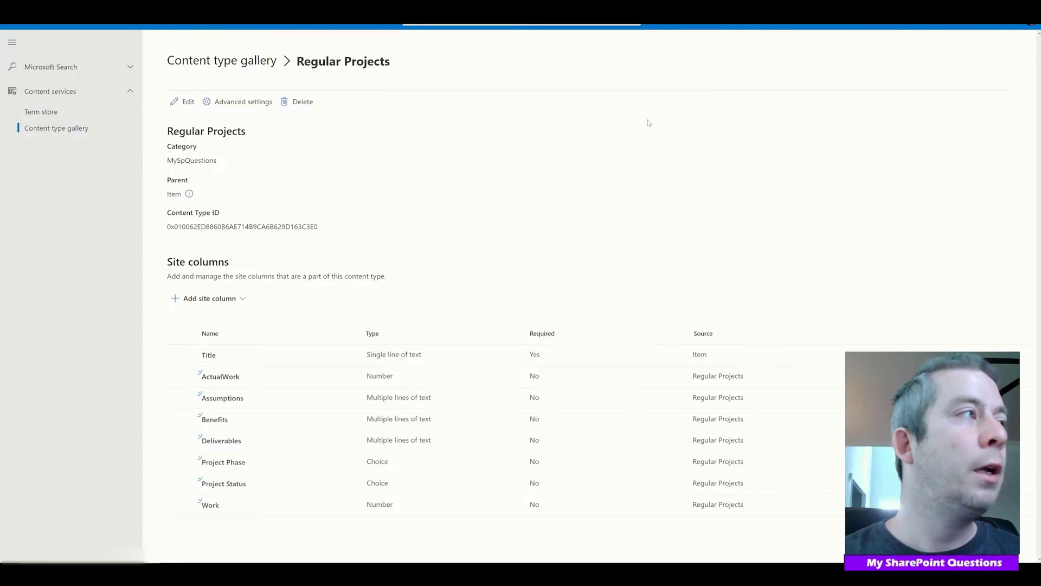
key(alt+Left)
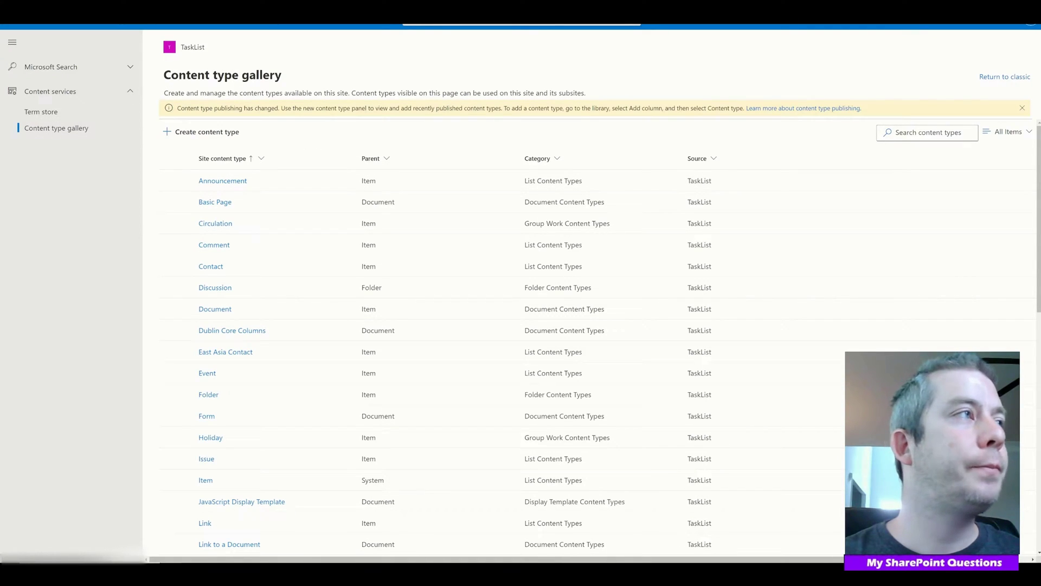
- Create Software Projects under MySpQuestions, with List Content Types > Item as its parent
click(194, 132)
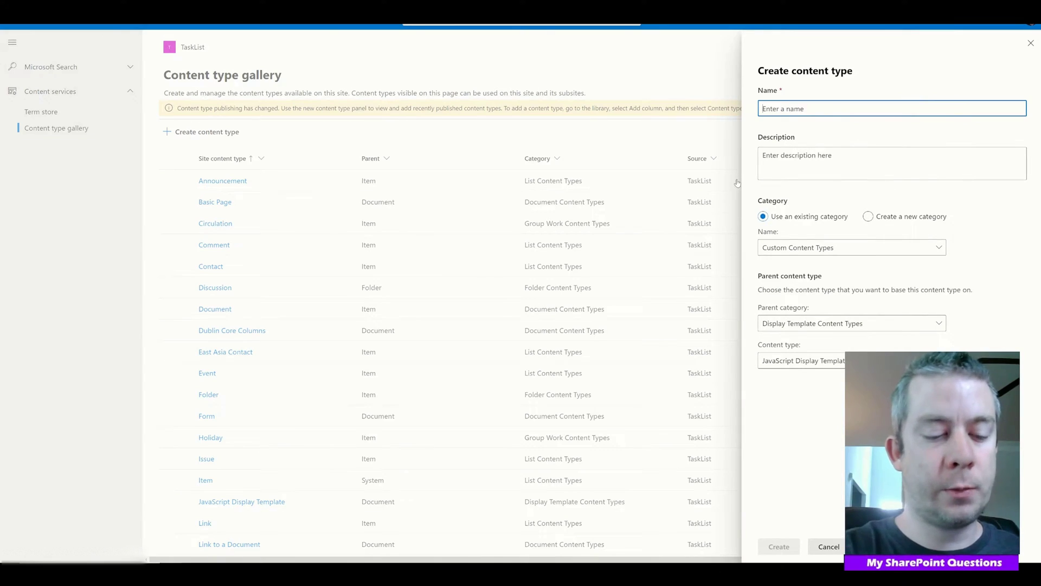
text(Software Proj)
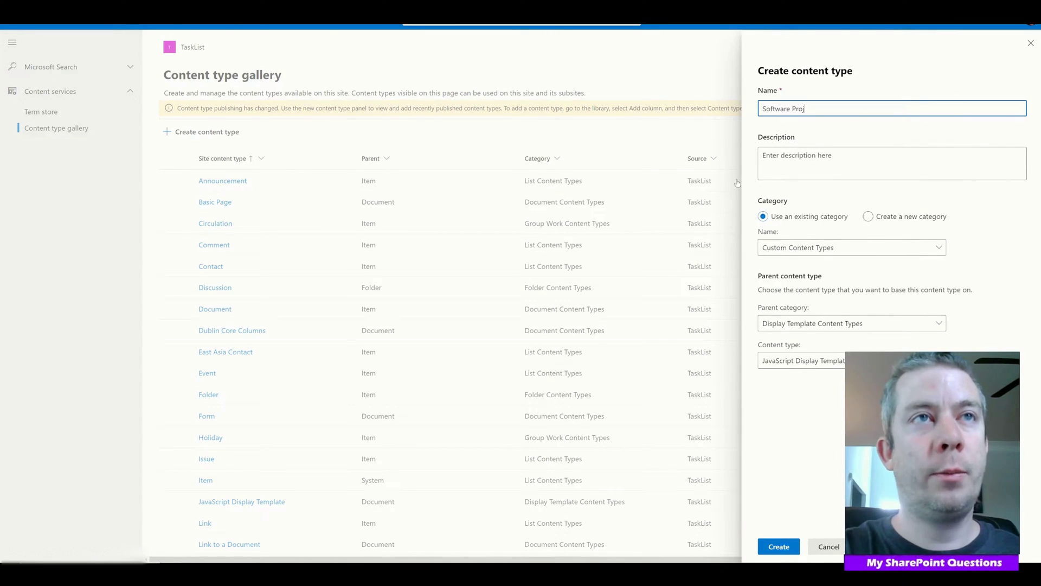
text(ects)
click(873, 252)
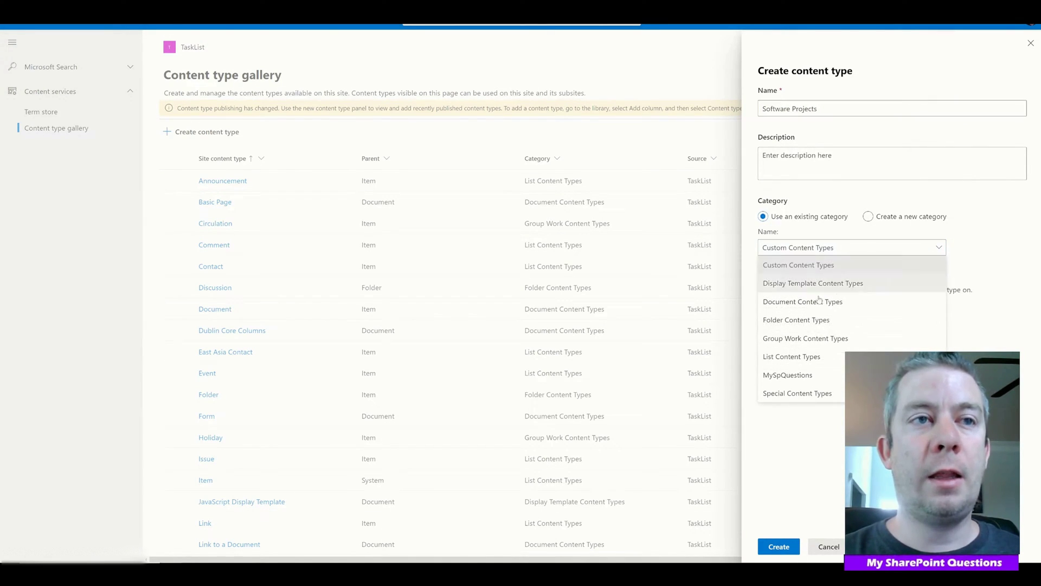
click(801, 376)
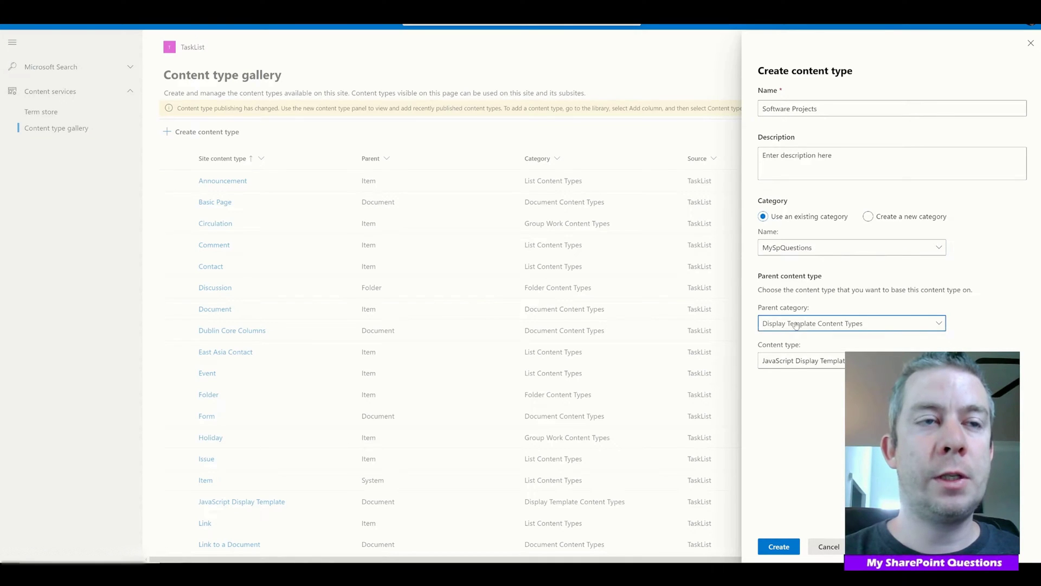
click(795, 324)
click(792, 415)
click(805, 360)
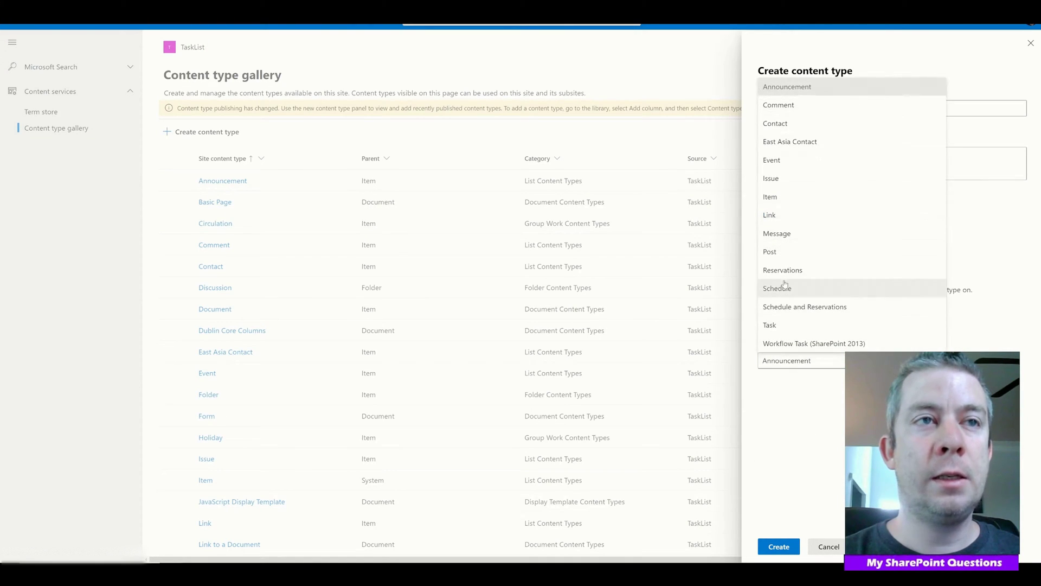
click(780, 196)
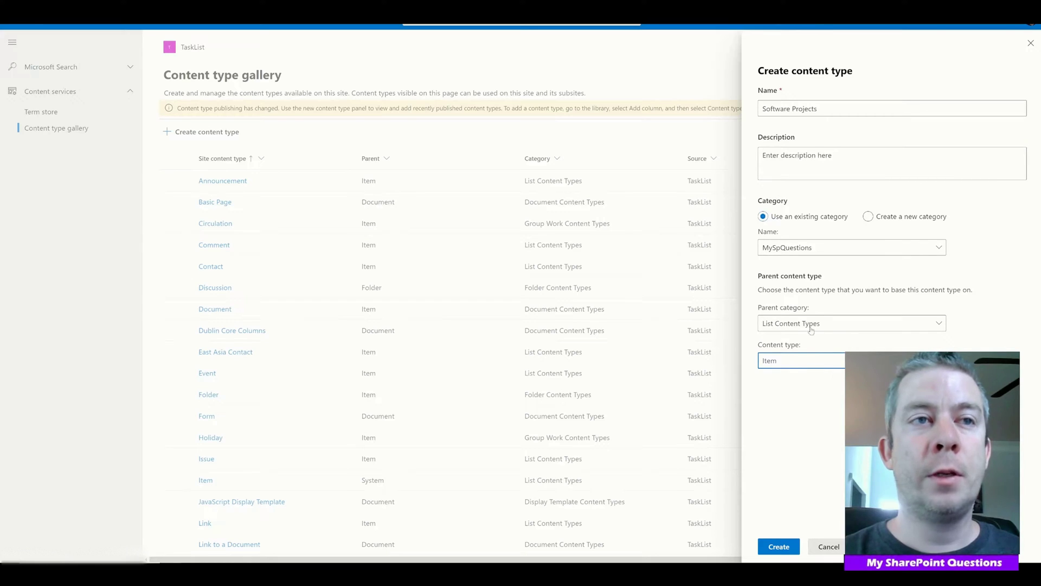
click(778, 547)
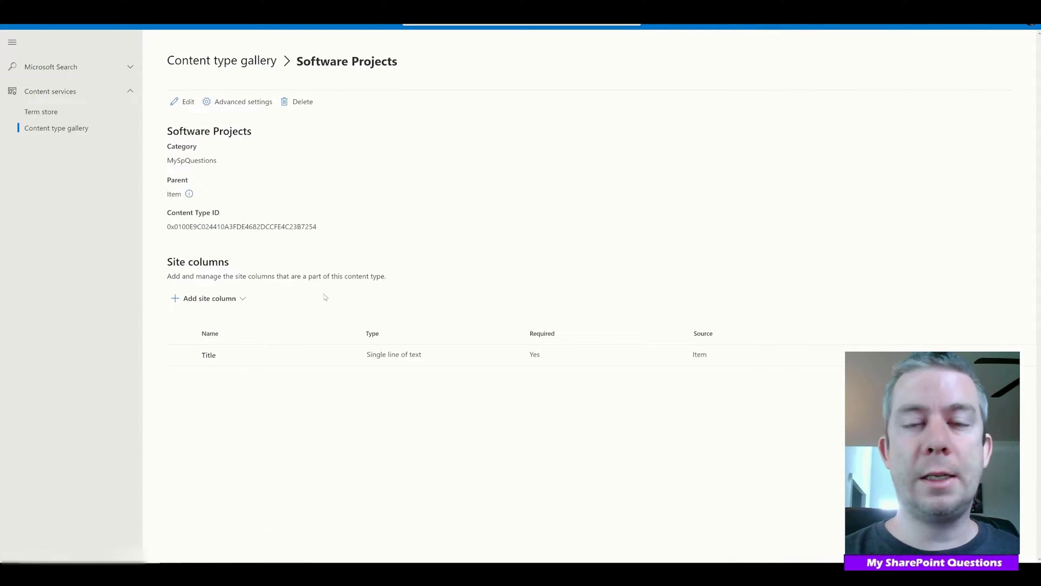
- Add the existing MySPQuestions columns ActualWork and Customer Support to Software Projects
click(190, 300)
click(202, 339)
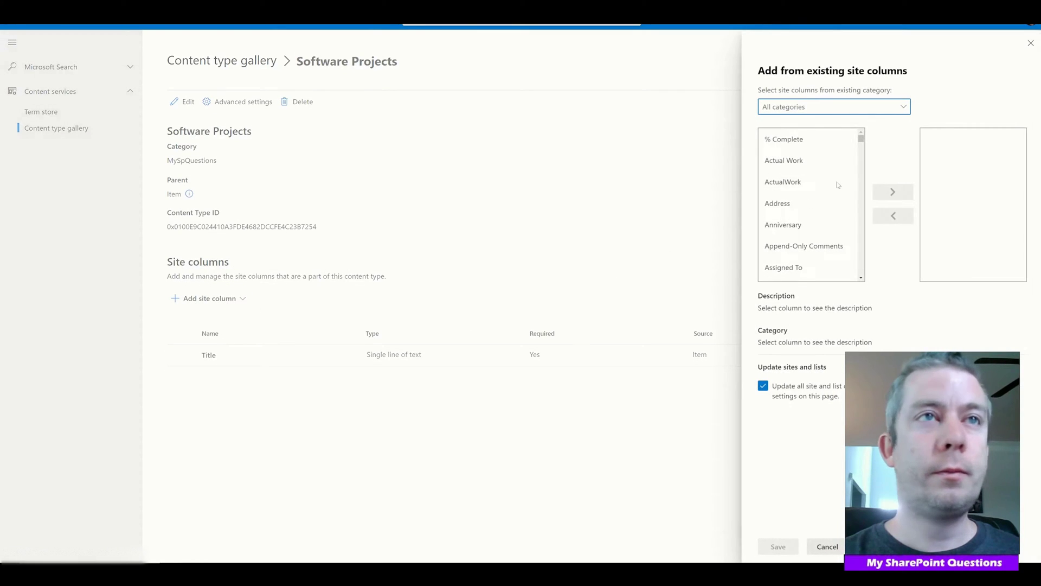
click(834, 111)
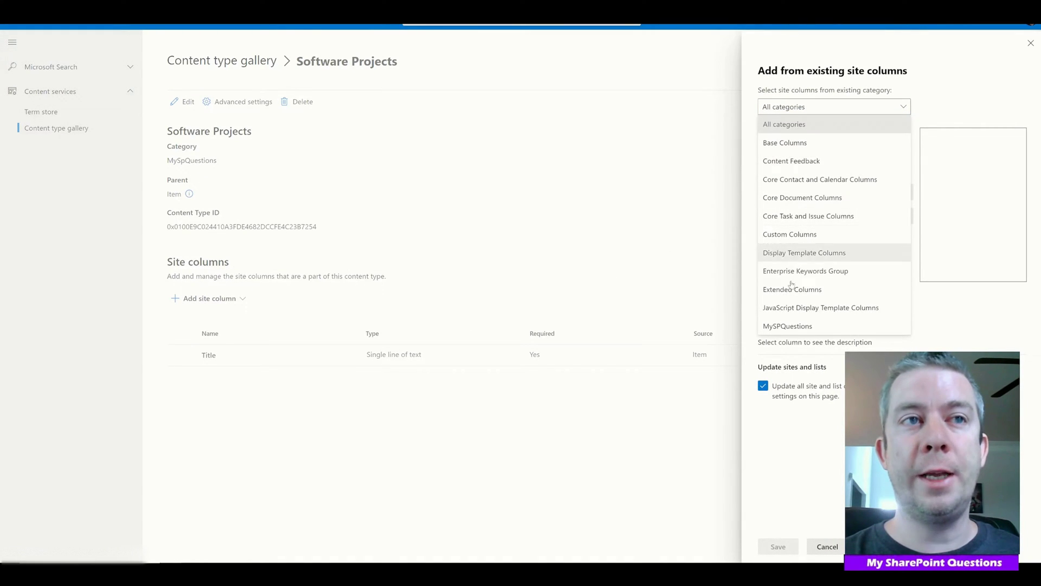
click(792, 326)
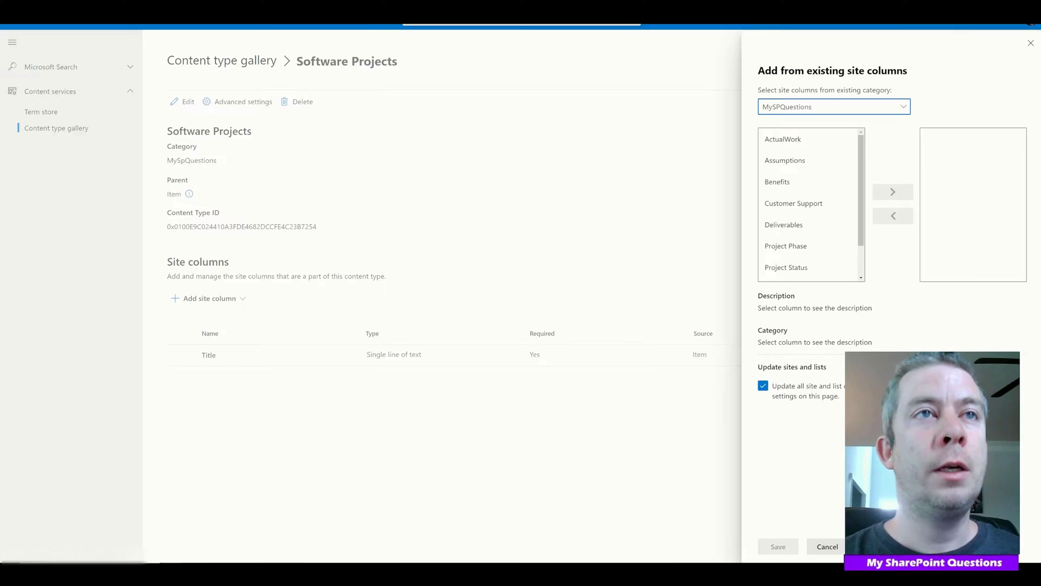
click(782, 139)
click(892, 191)
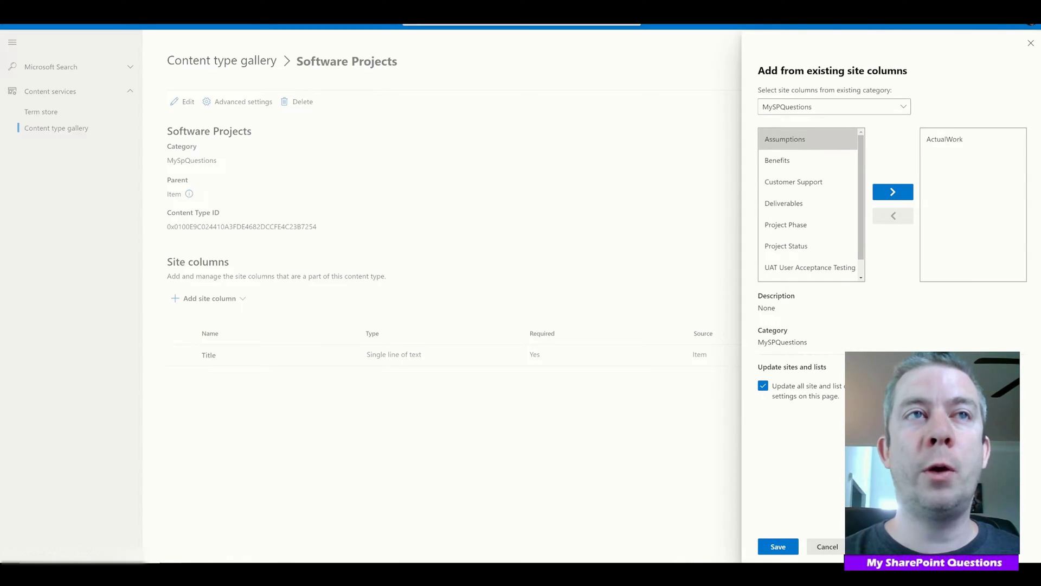
click(794, 182)
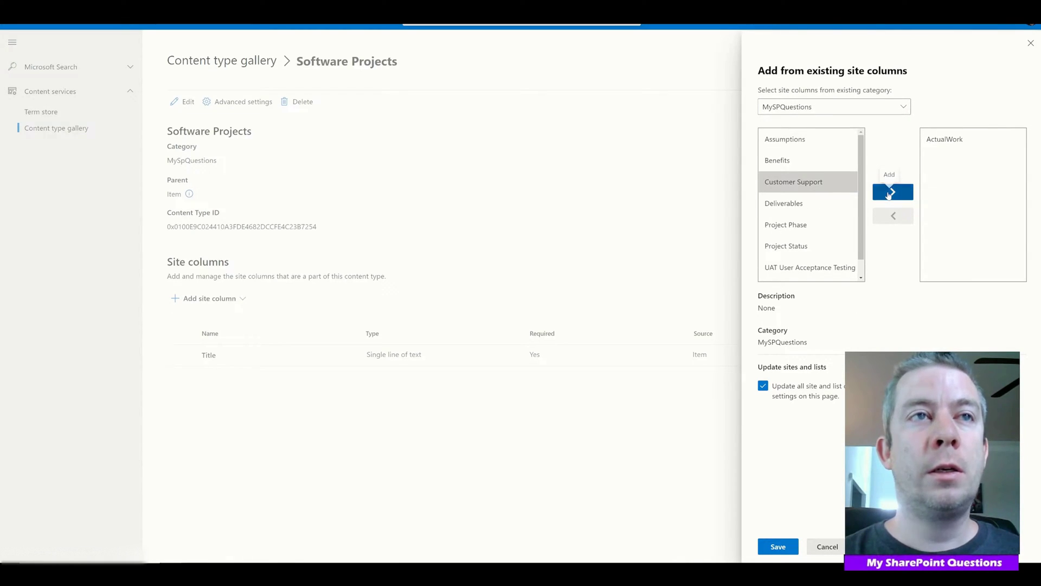
click(893, 191)
- Add Project Phase, Project Status, UAT User Acceptance Testing and Work, then save
click(786, 203)
click(892, 192)
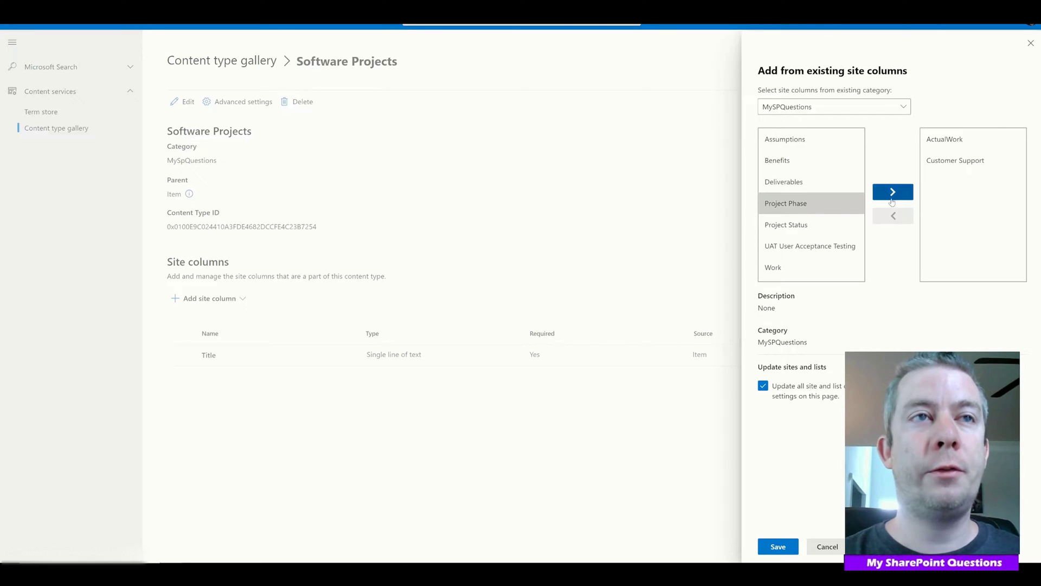
click(891, 193)
click(891, 193)
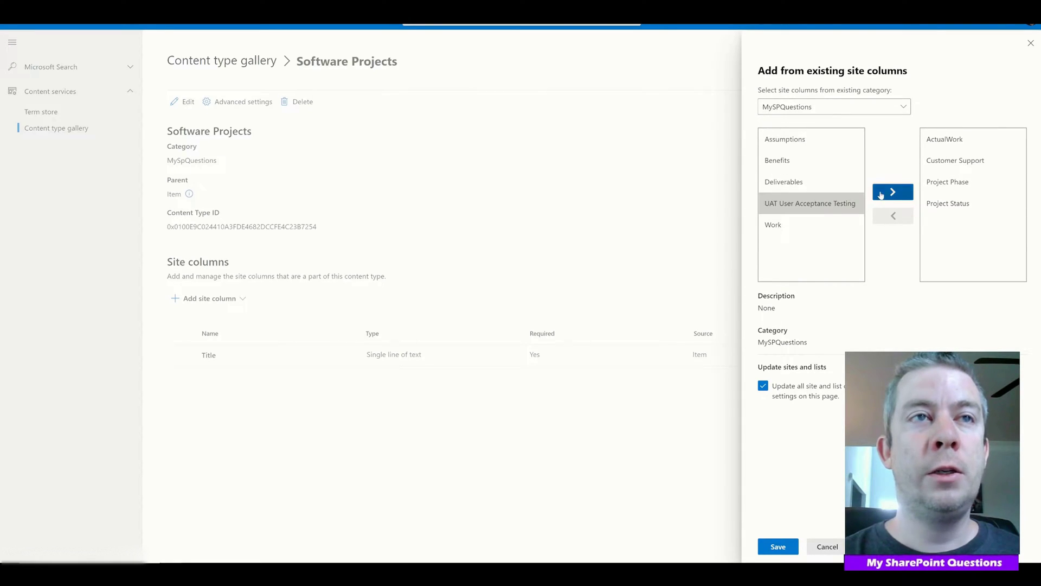
click(892, 191)
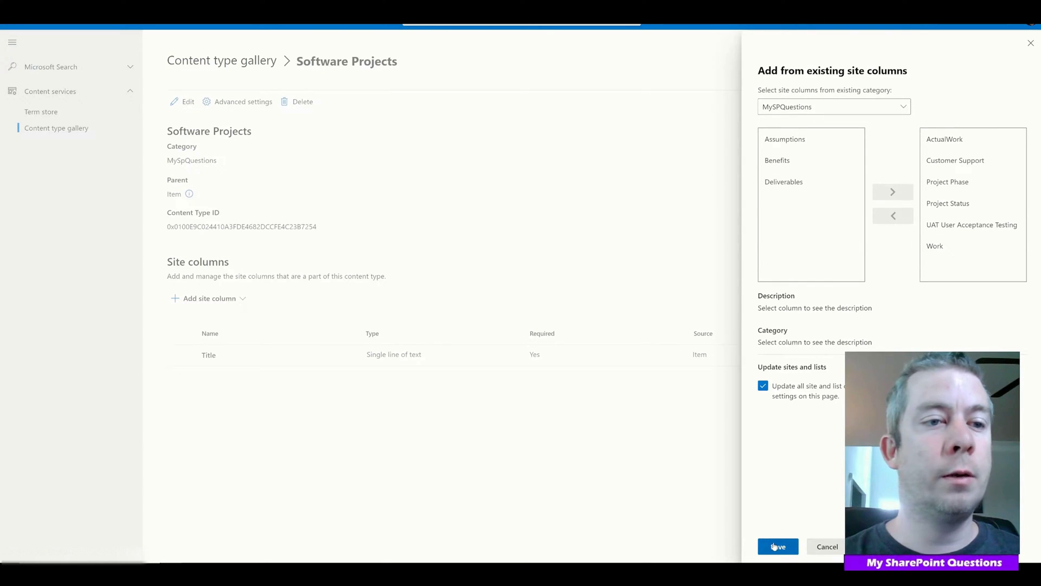
click(775, 546)
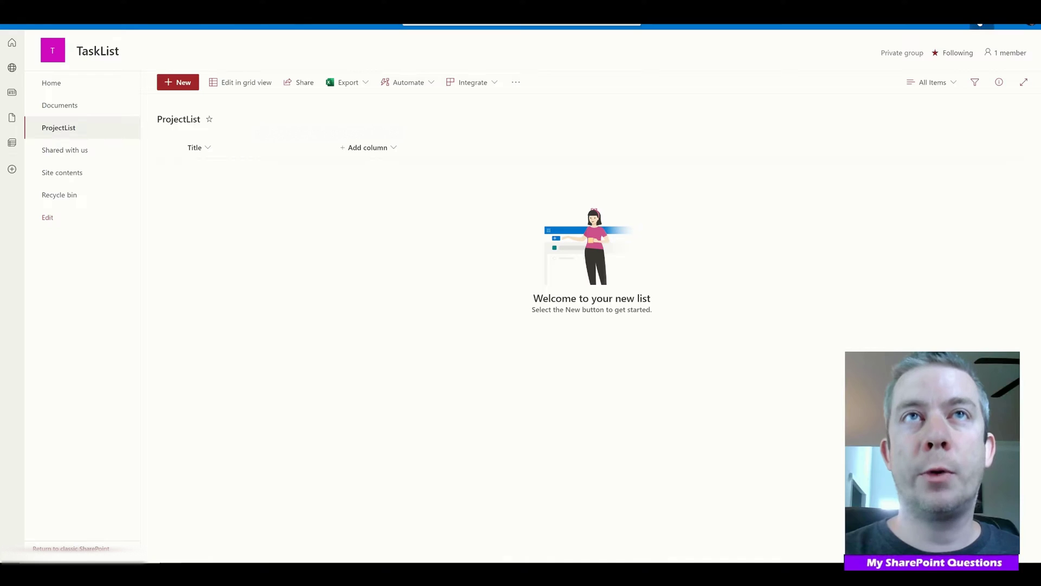
- Set 'Allow management of content types' to Yes in ProjectList's advanced settings
click(981, 26)
click(899, 125)
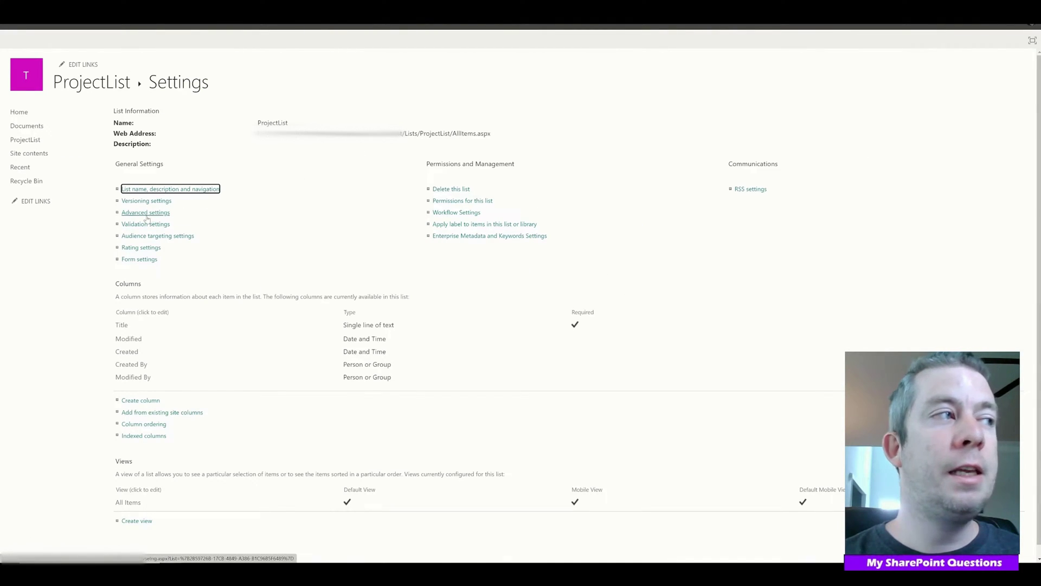
click(152, 213)
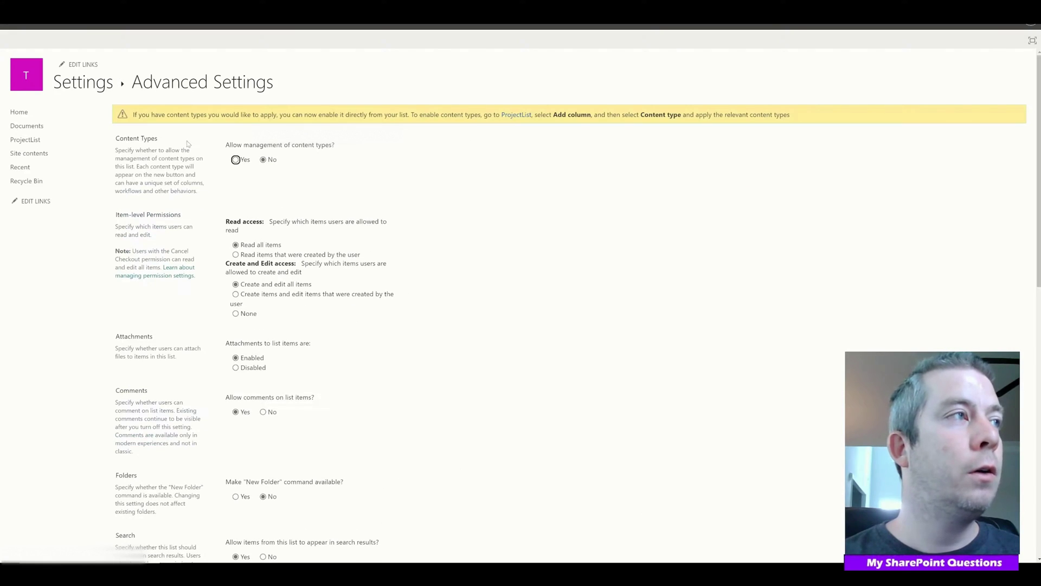
drag(249, 145, 332, 145)
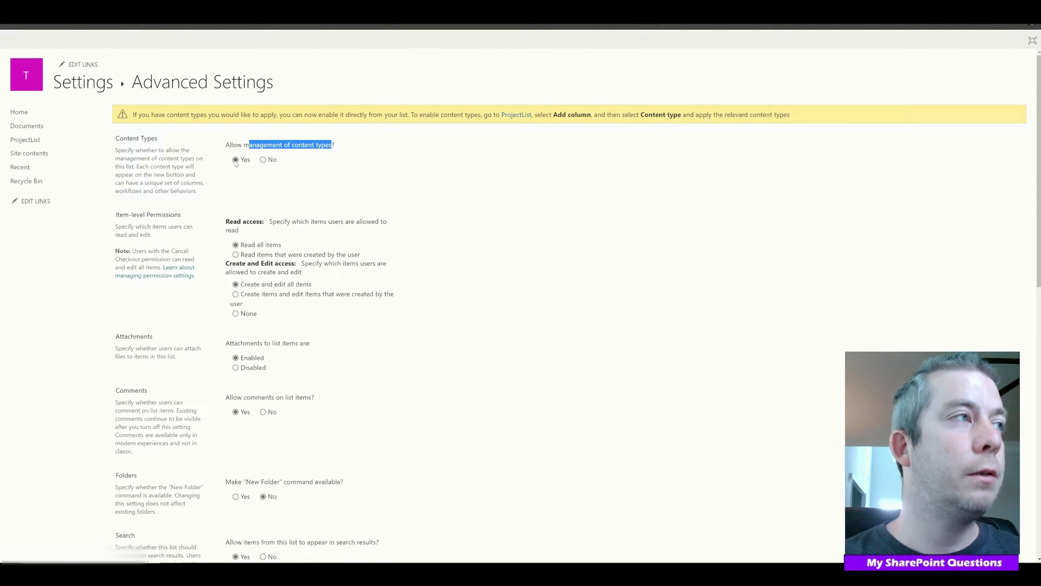
scroll(491, 211, down, 15)
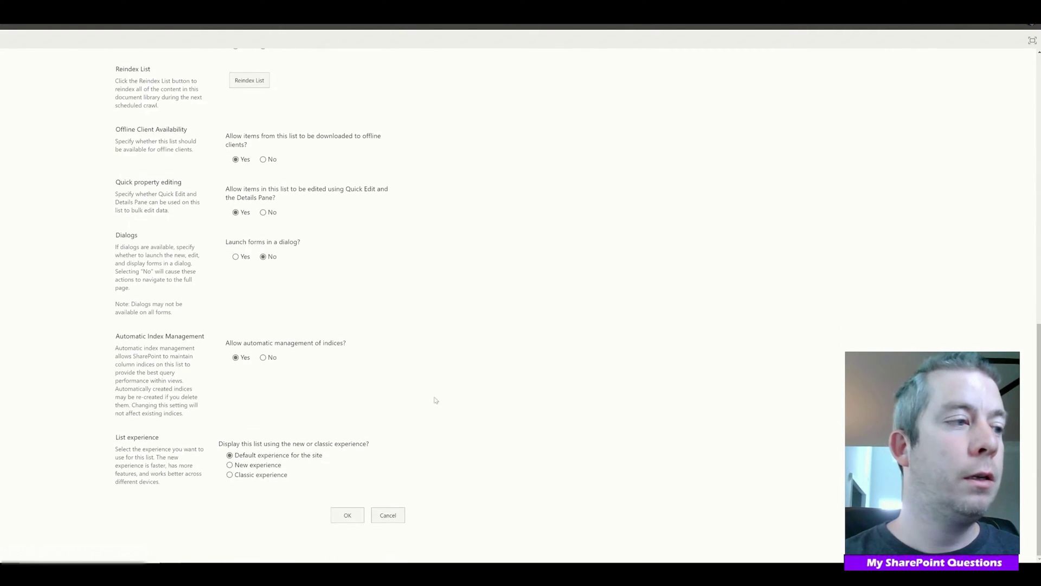
click(347, 515)
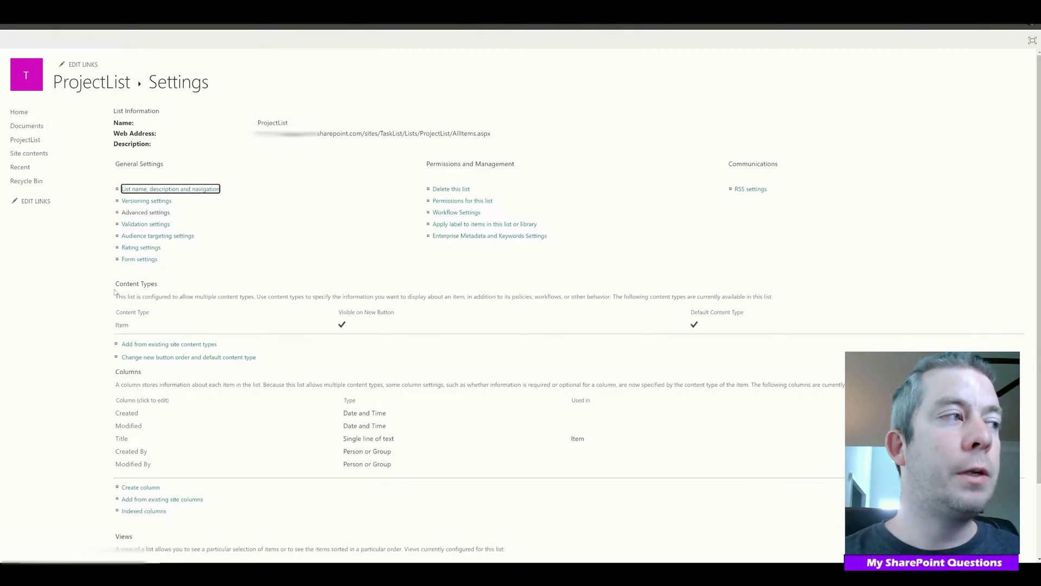
- Add Regular Projects and Software Projects from the MySpQuestions group to ProjectList
drag(113, 281, 273, 362)
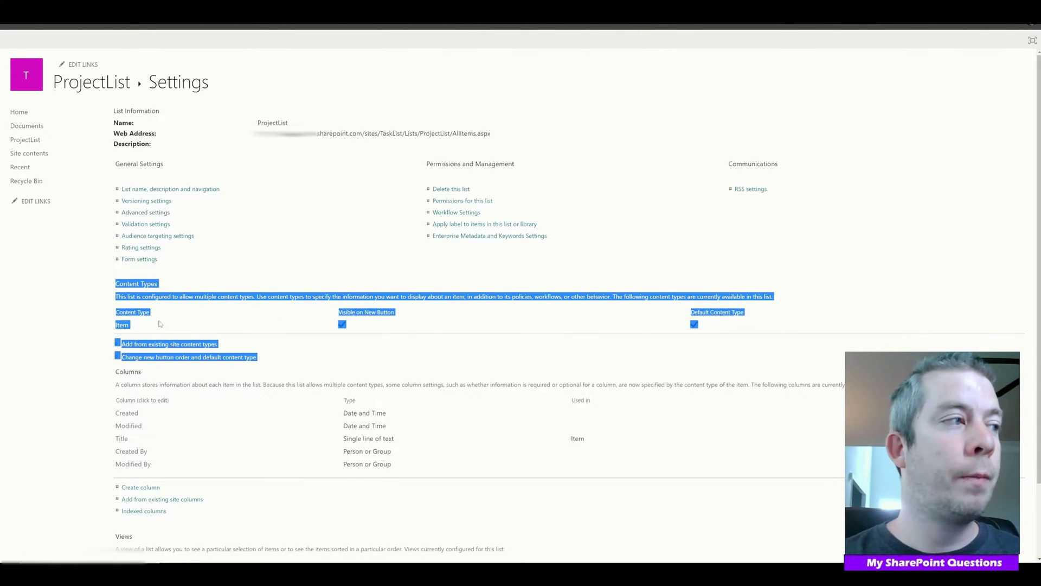
click(170, 347)
click(171, 347)
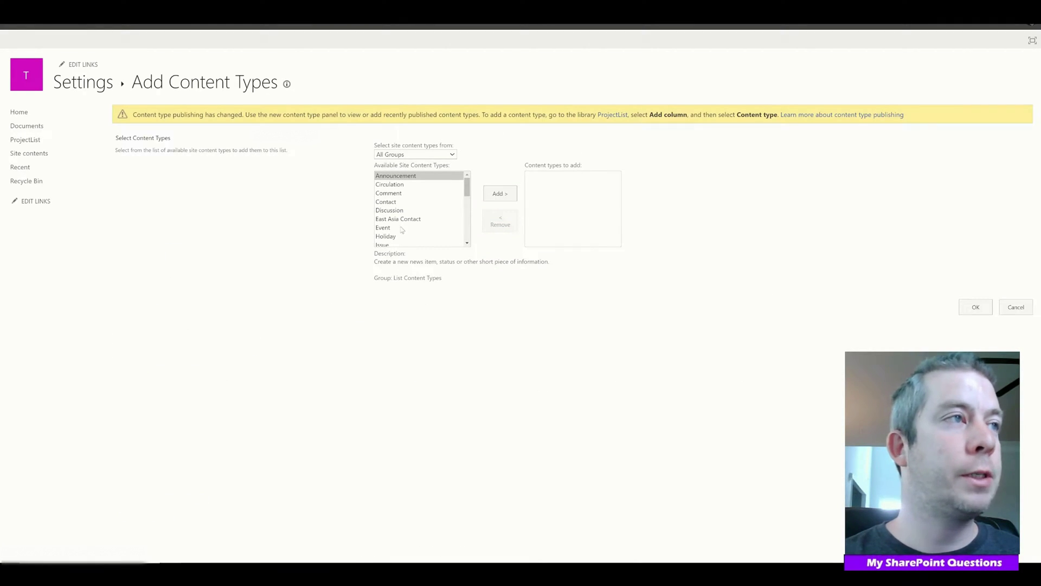
click(415, 154)
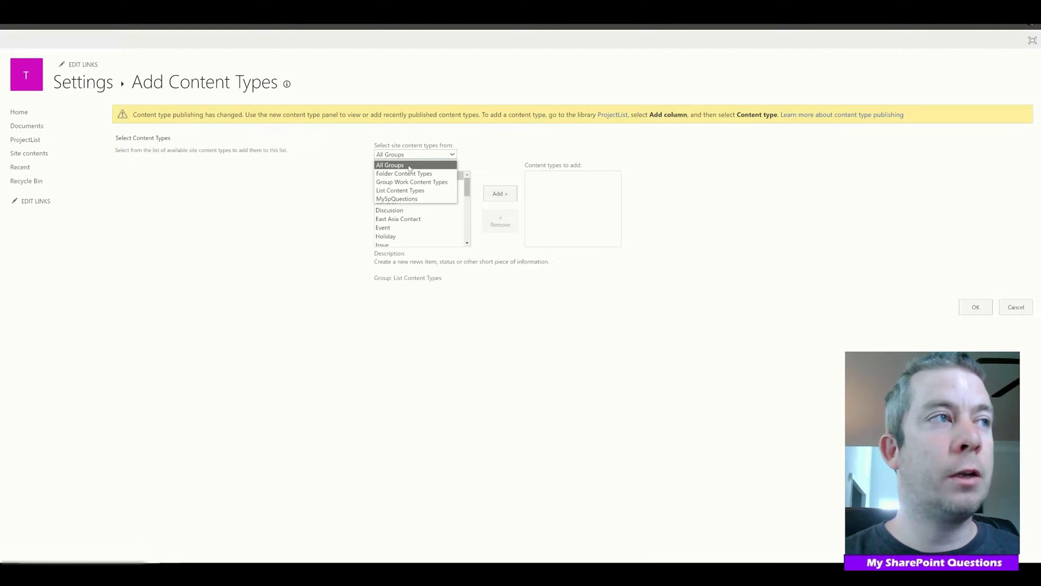
click(395, 199)
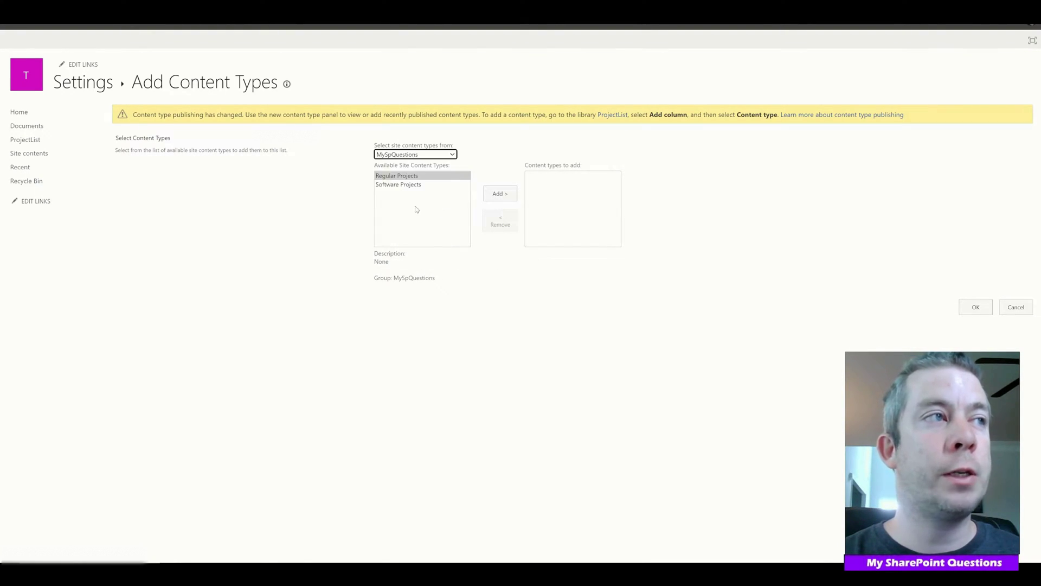
click(499, 193)
click(398, 175)
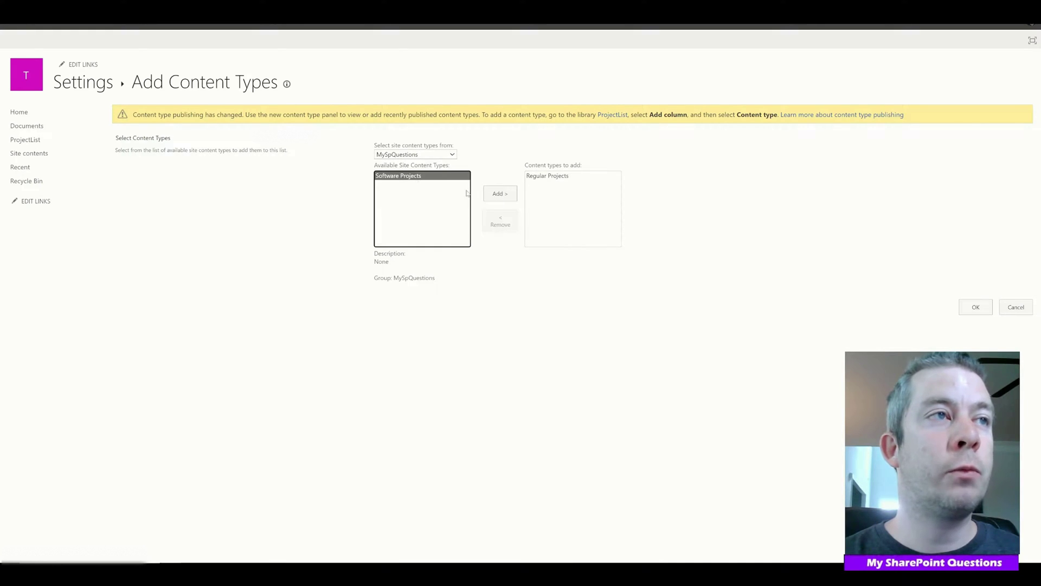
click(499, 193)
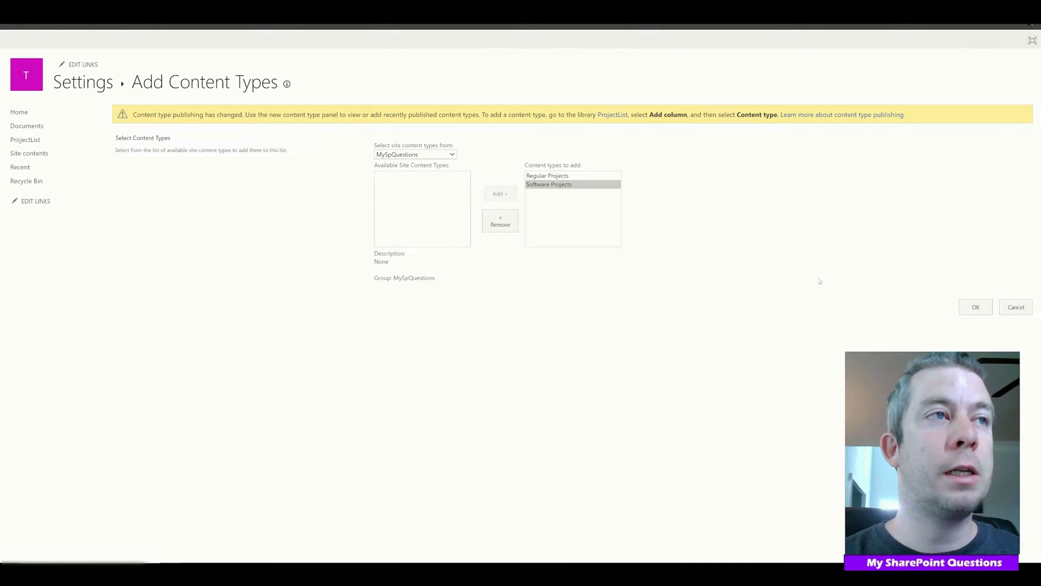
click(976, 307)
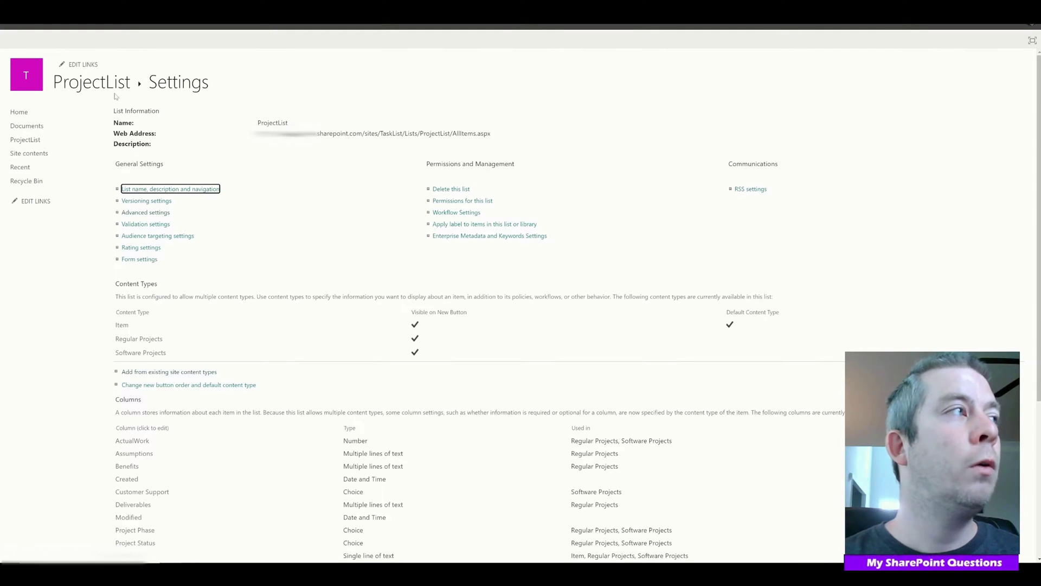
- Check the New menu's item types, then delete Item from ProjectList and return to the list
click(94, 85)
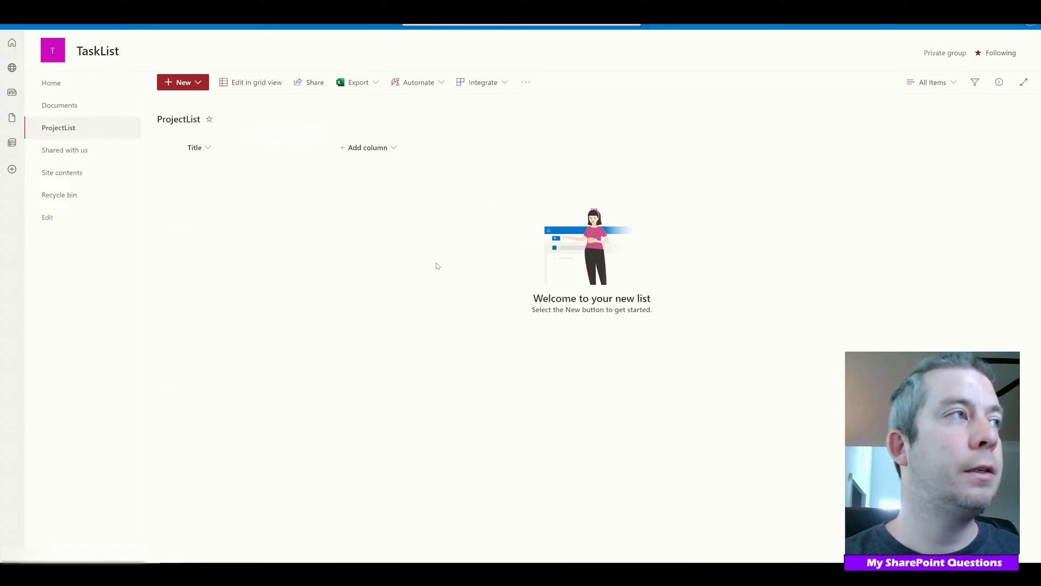
click(187, 83)
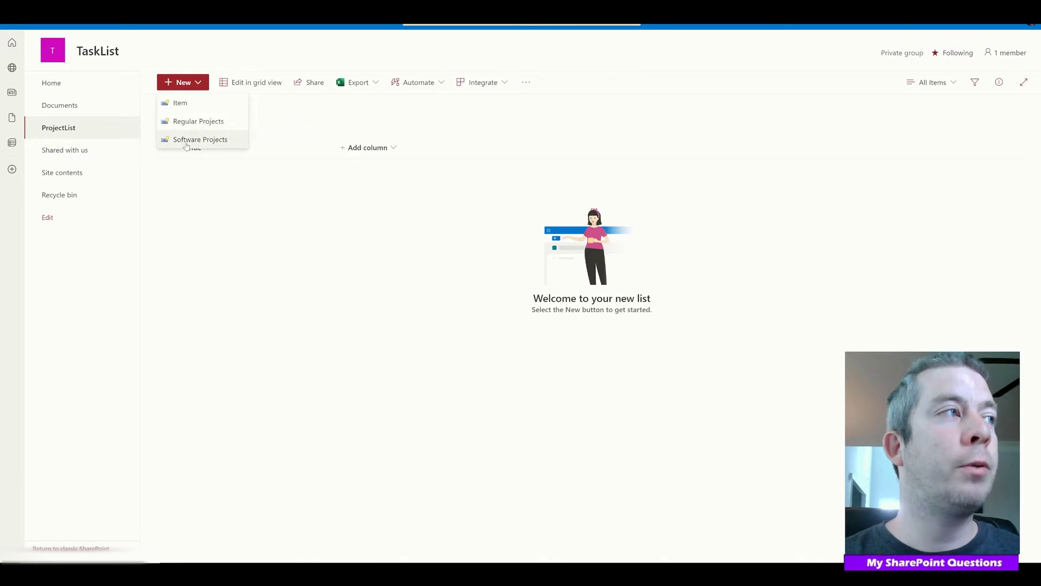
click(981, 26)
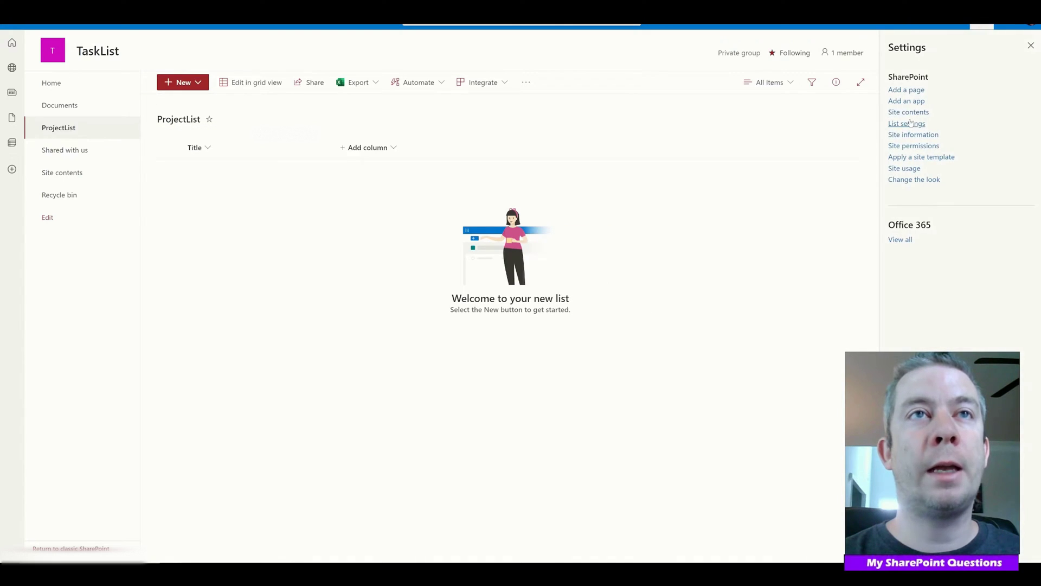
click(911, 123)
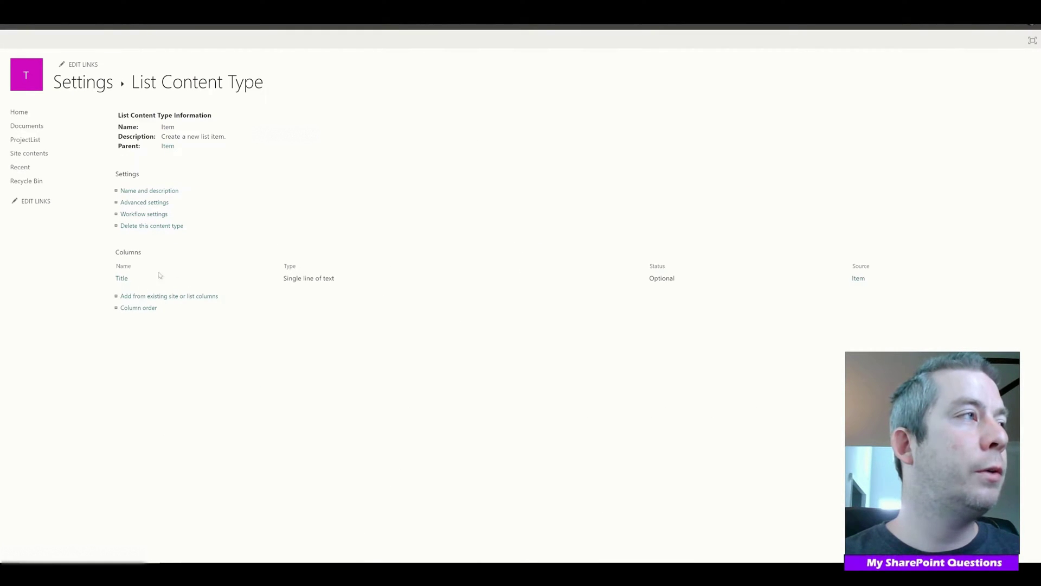
click(161, 226)
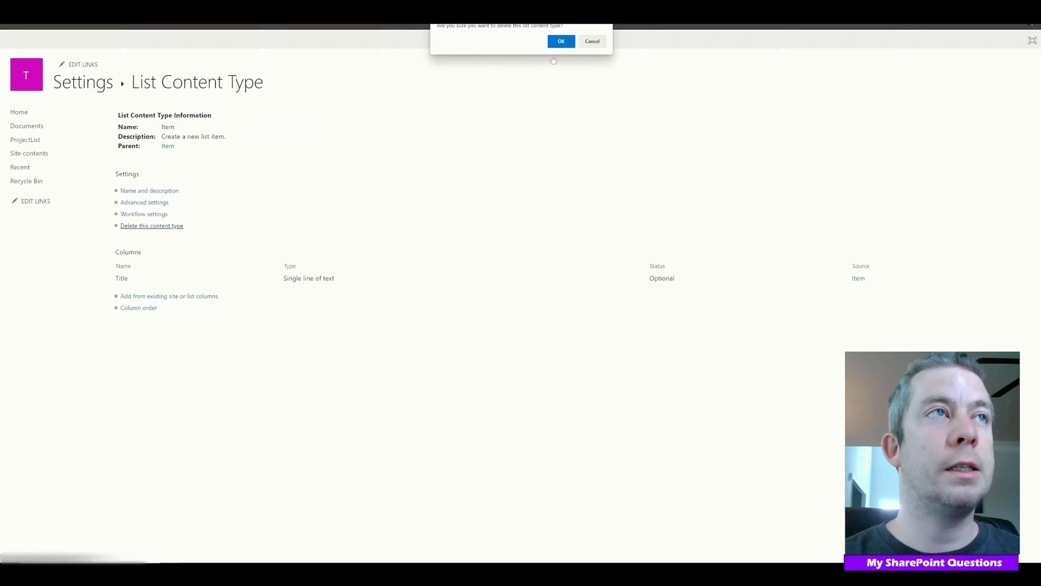
click(561, 42)
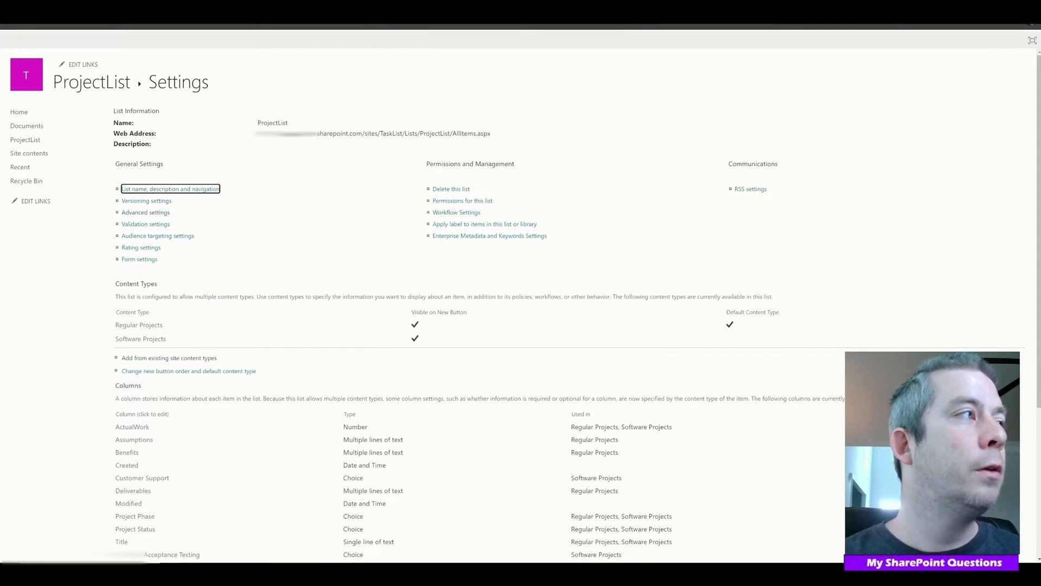
click(101, 87)
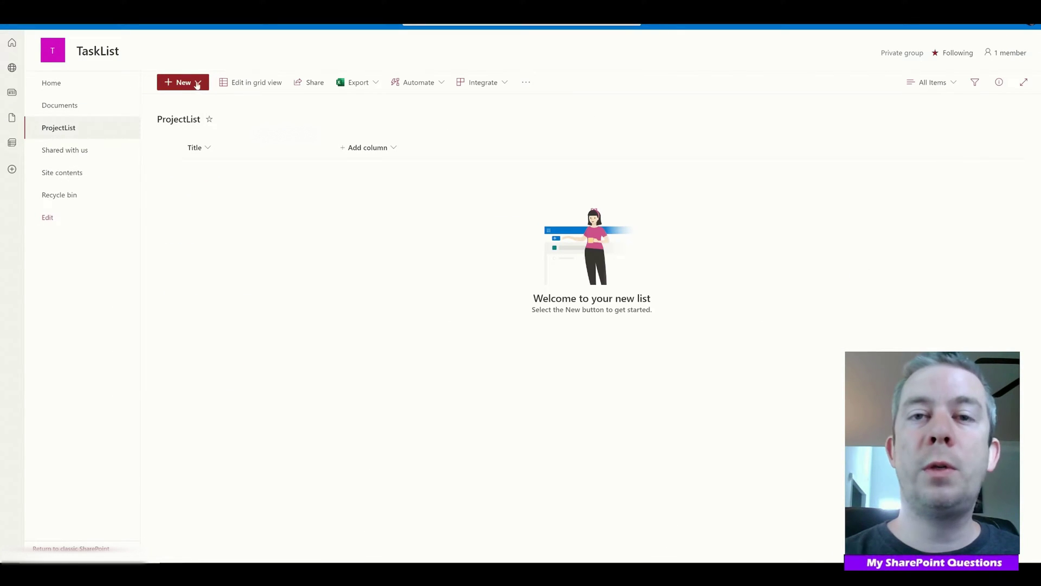
- Try a new Regular Projects item form and cancel it without saving
click(197, 84)
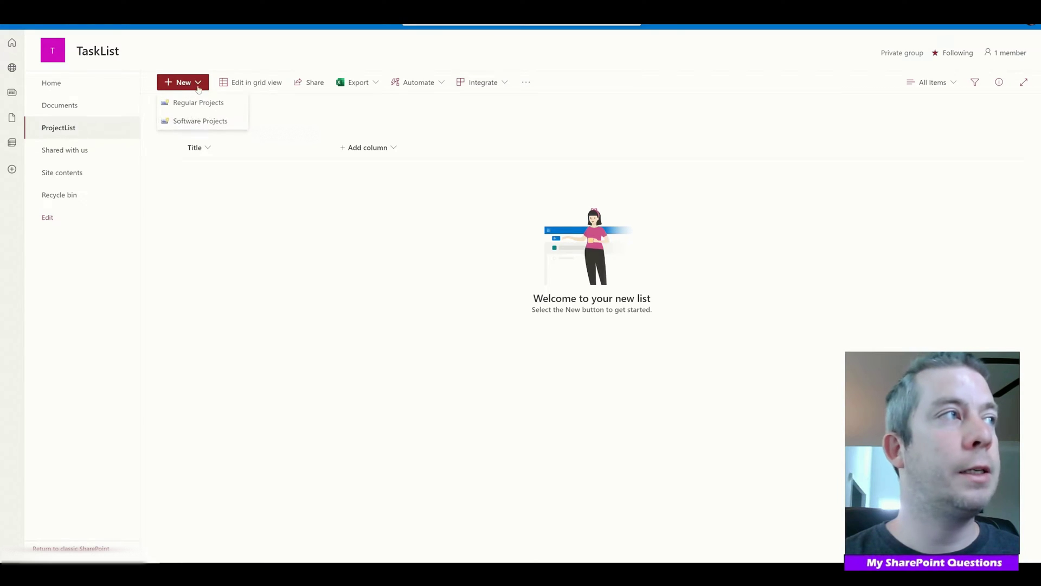
click(182, 104)
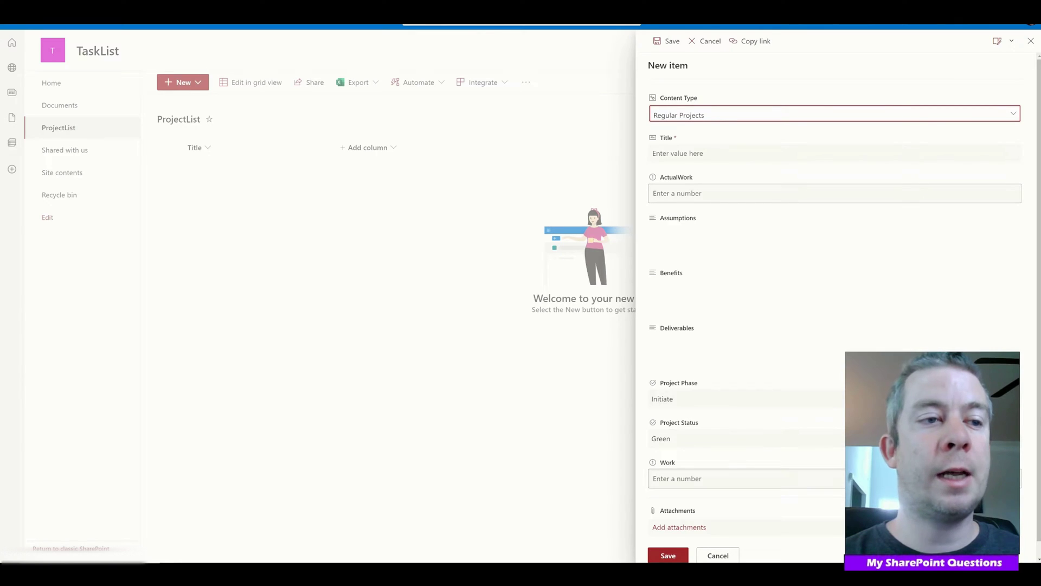
click(718, 555)
- Try a new Software Projects item, setting UAT User Acceptance Testing to Testing, then discard it
click(174, 86)
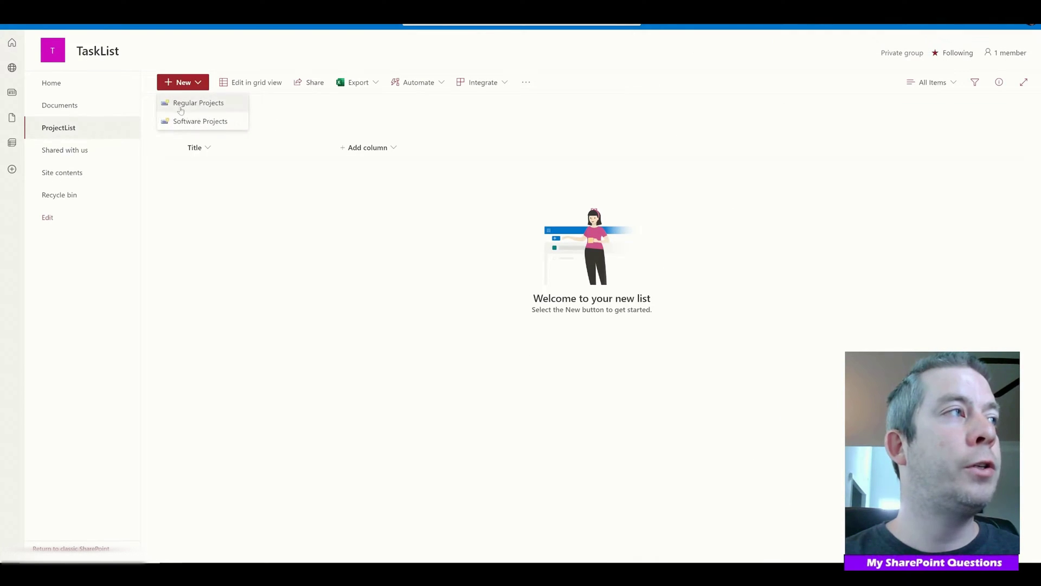
click(191, 117)
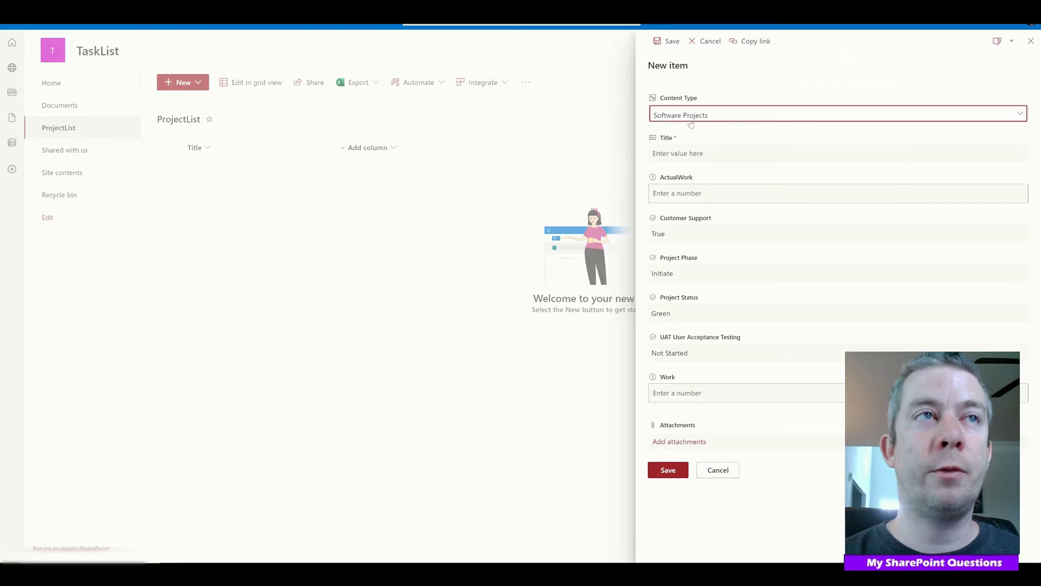
click(662, 234)
click(708, 219)
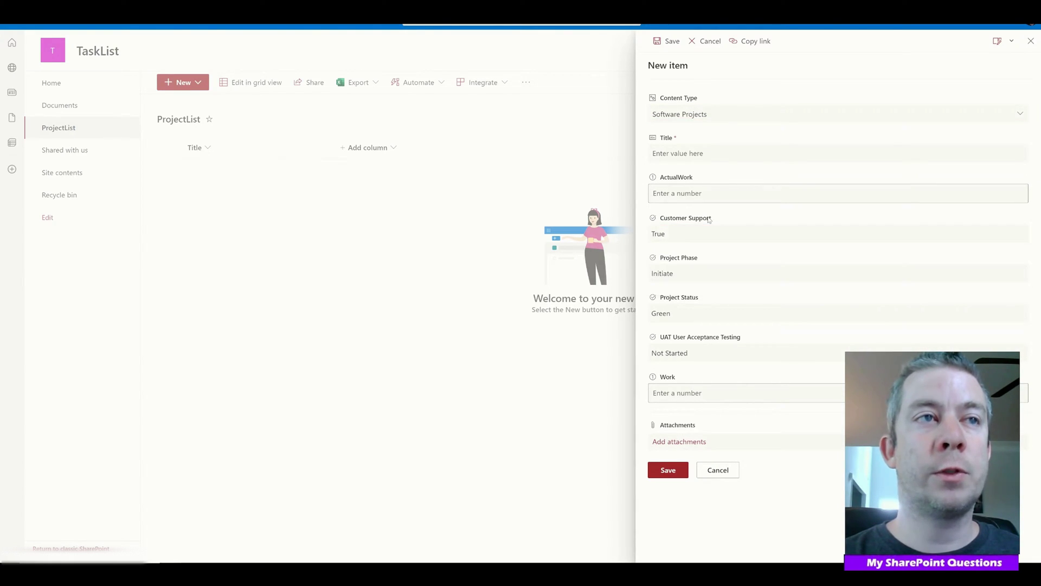
click(684, 273)
click(687, 260)
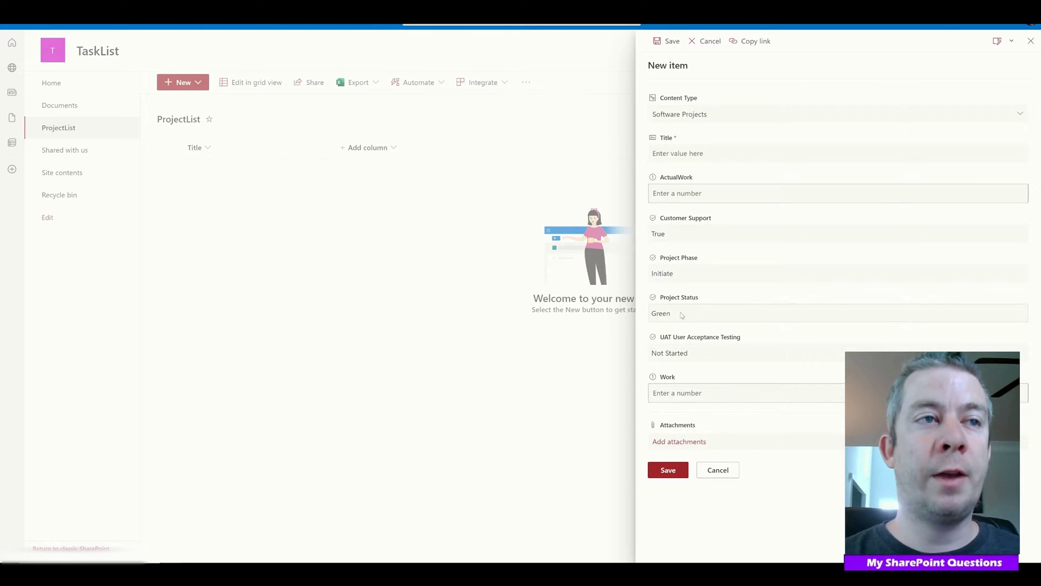
click(685, 356)
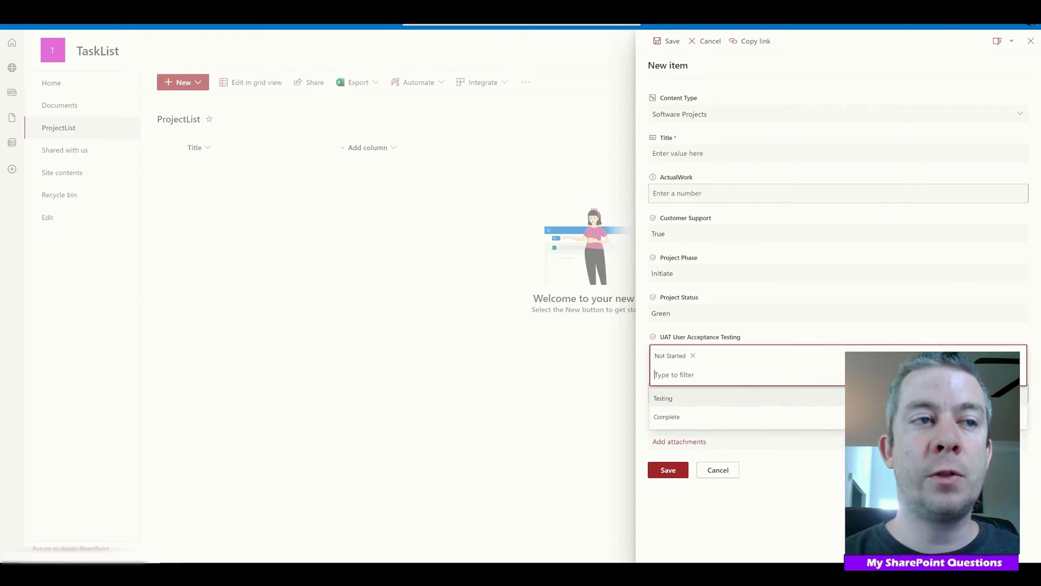
click(662, 398)
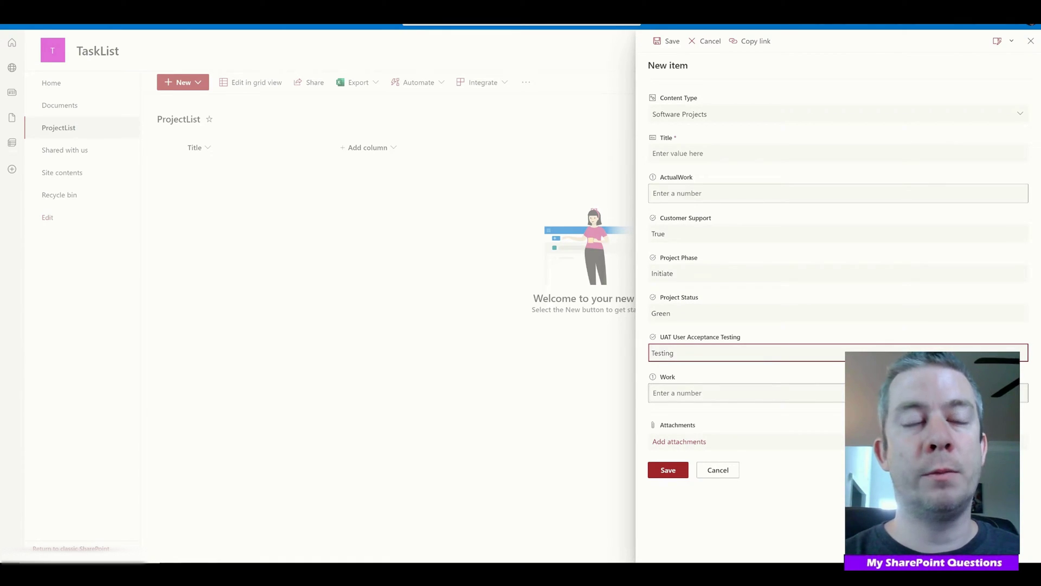
click(718, 470)
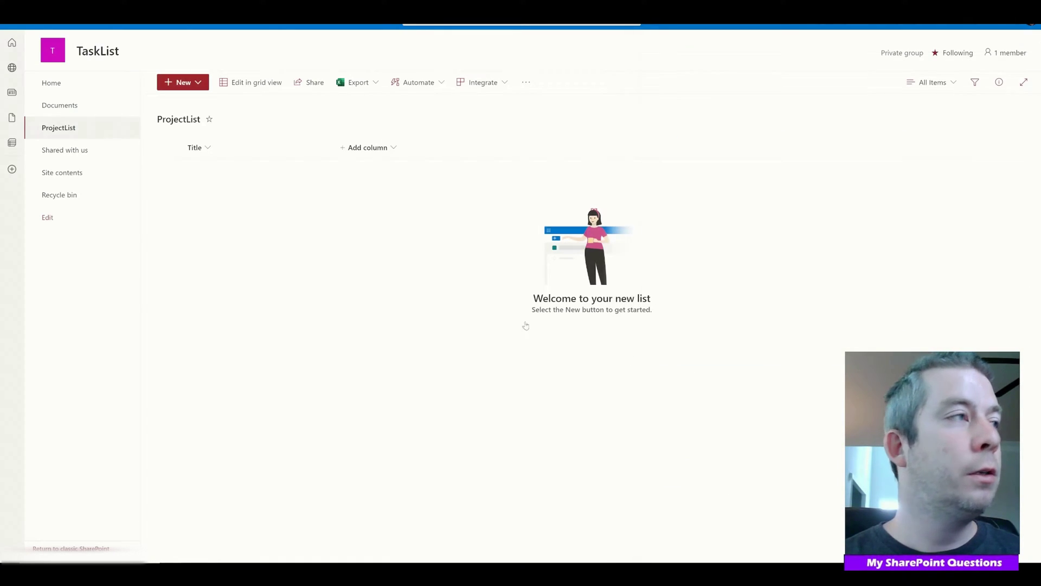
click(981, 27)
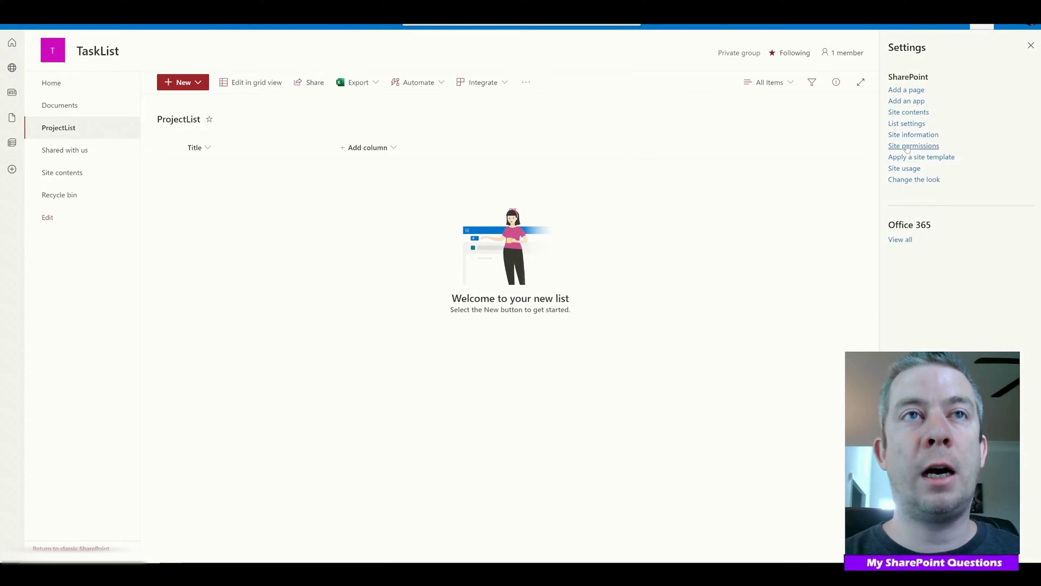
- From ProjectList settings, start a new Standard View named Regular Projects
click(908, 125)
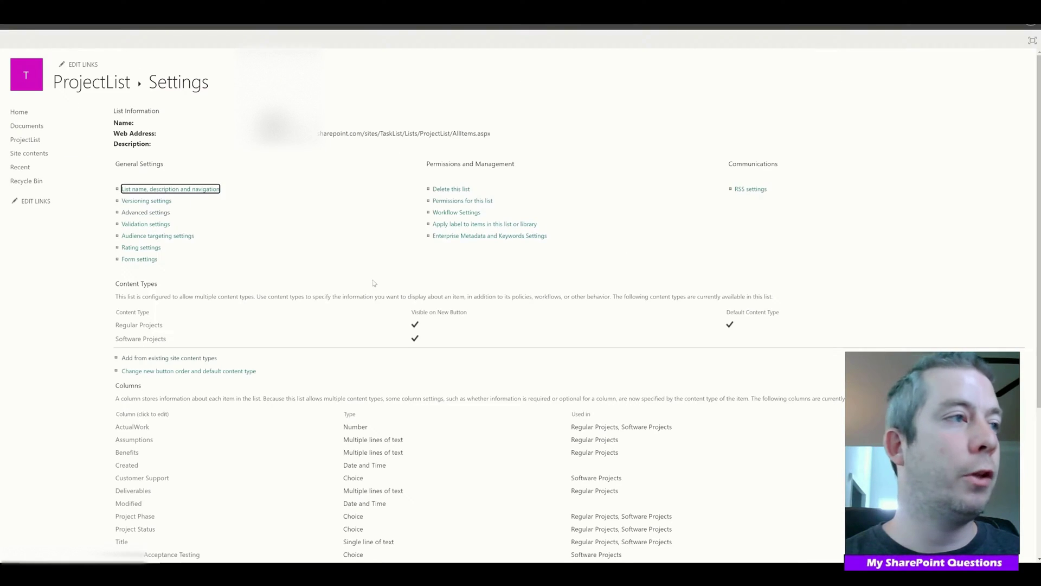
scroll(304, 443, down, 5)
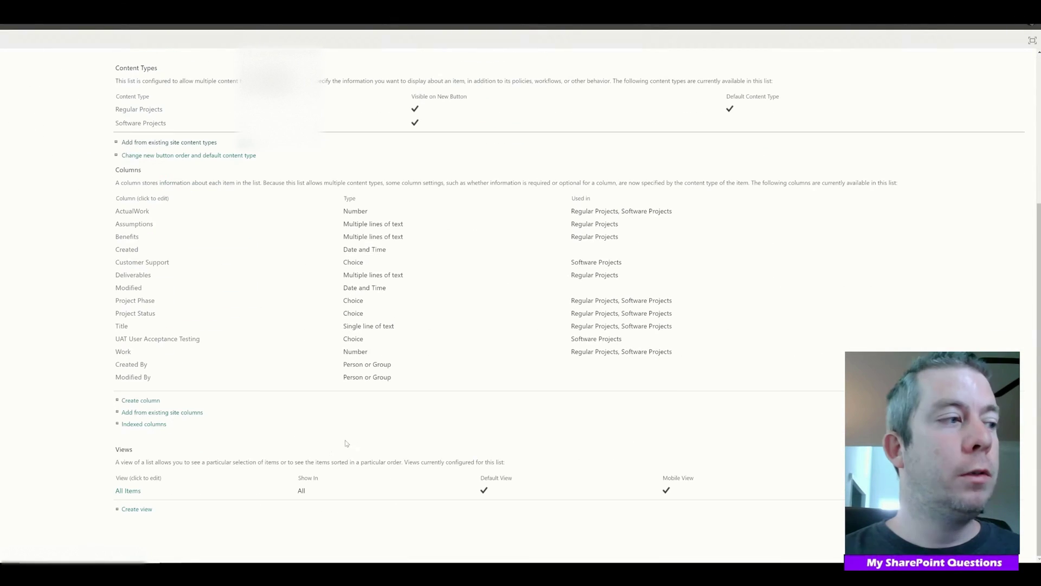
click(136, 510)
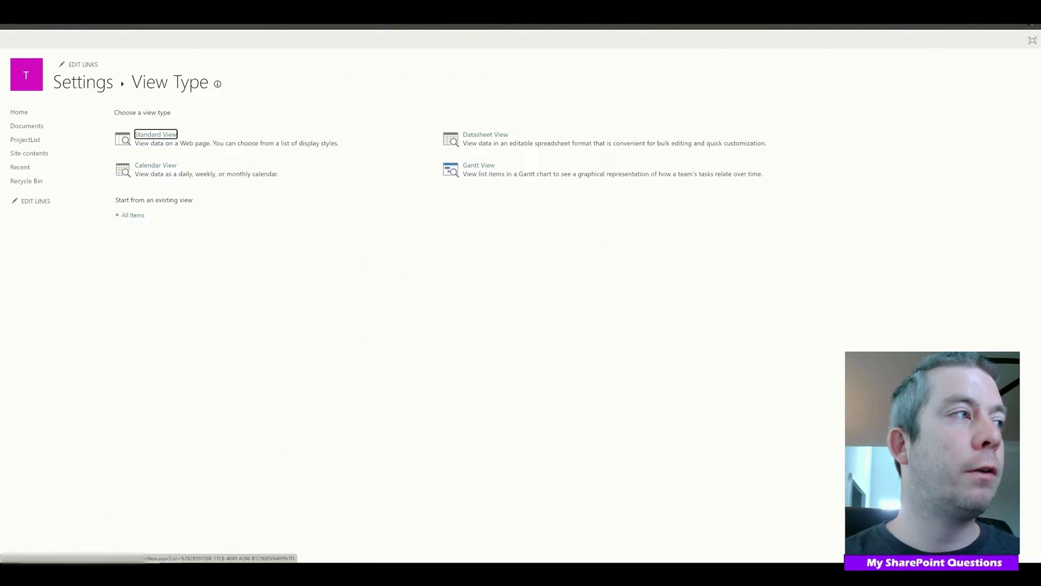
click(131, 215)
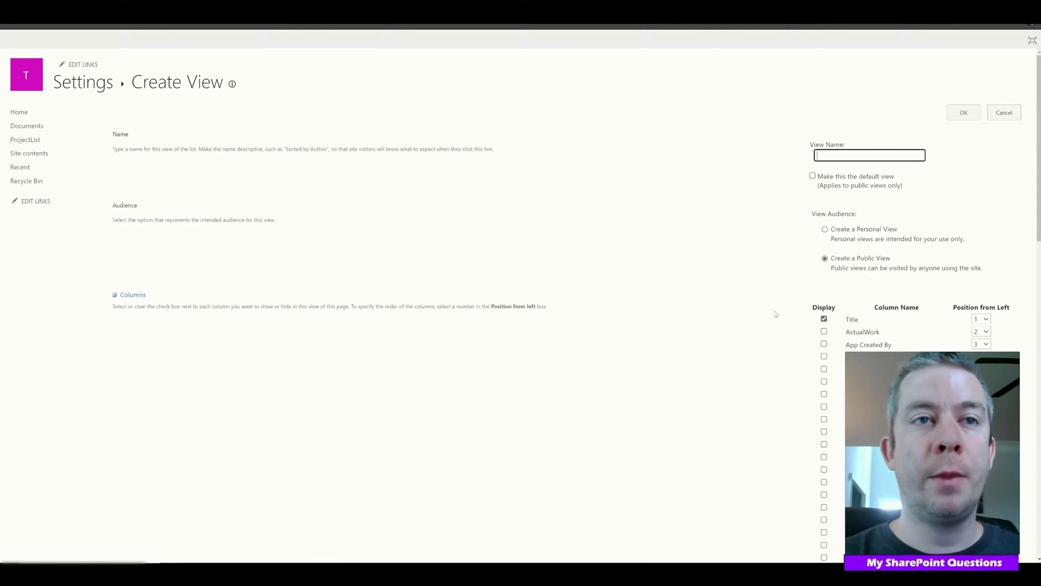
text(Regu)
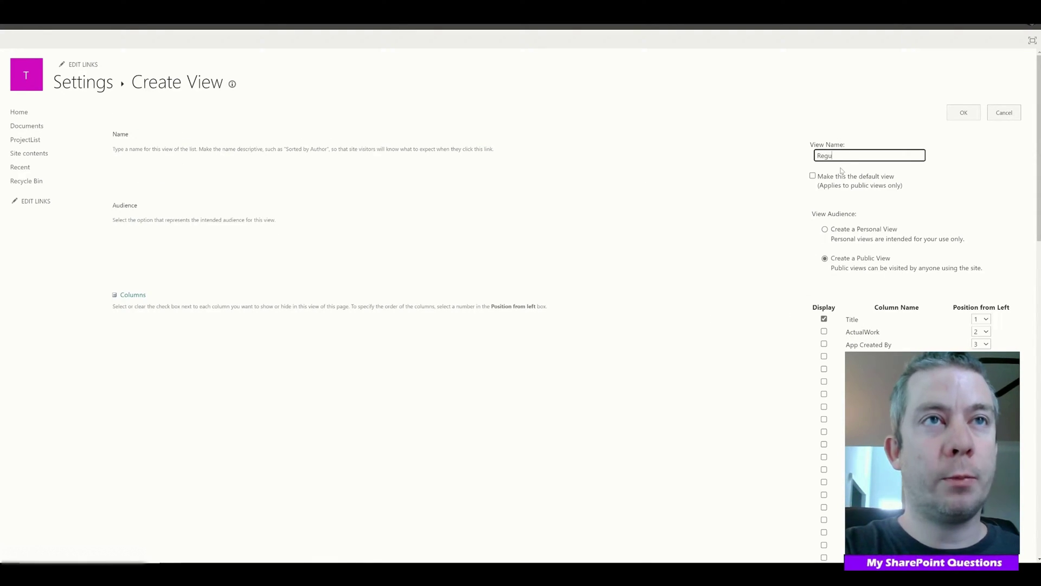
text(lar Projects)
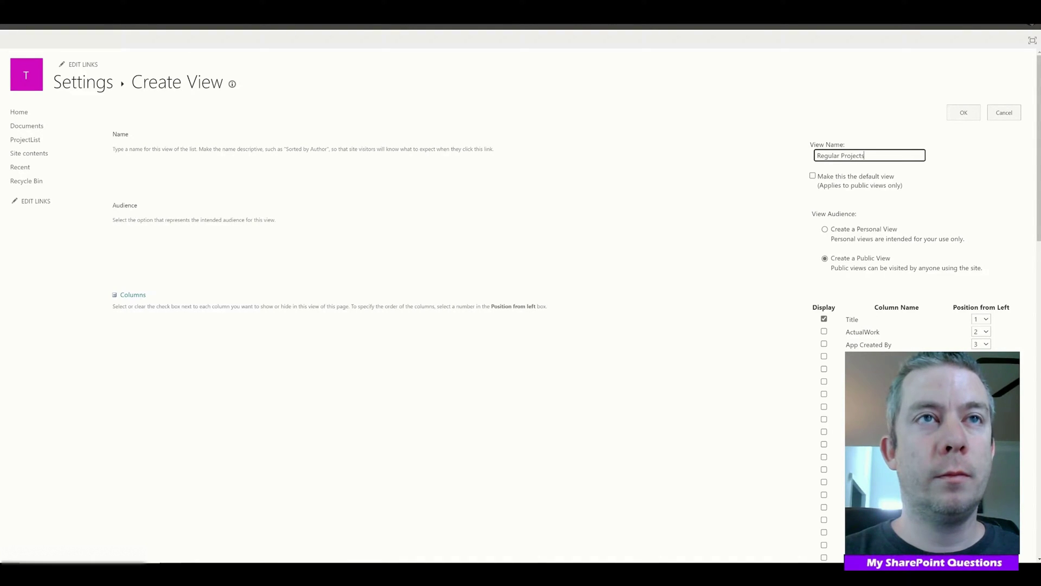
- Include ActualWork, Assumptions and another project column in the Regular Projects view
click(824, 331)
scroll(824, 309, down, 3)
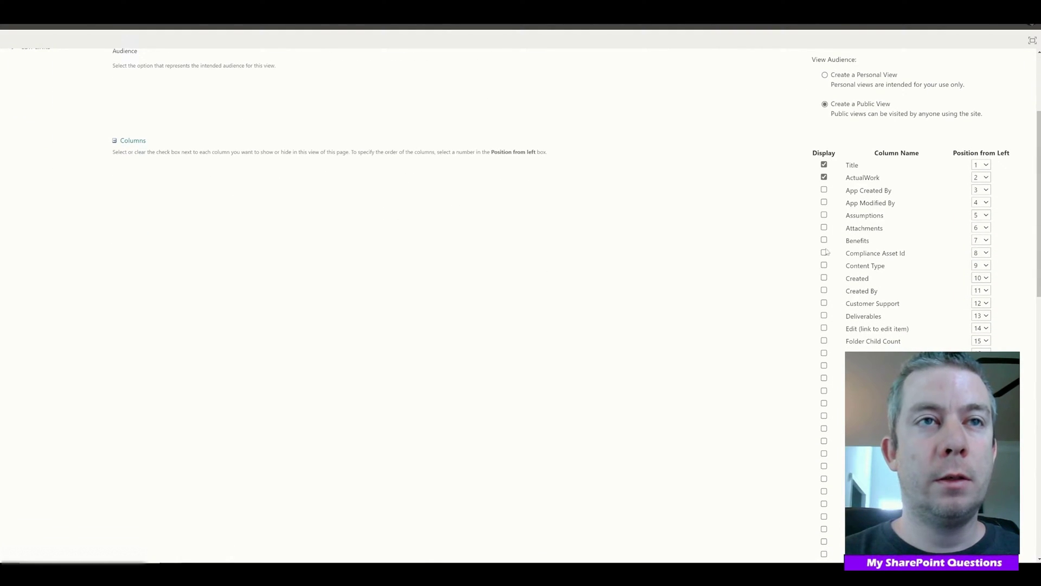
click(824, 216)
scroll(813, 277, down, 2)
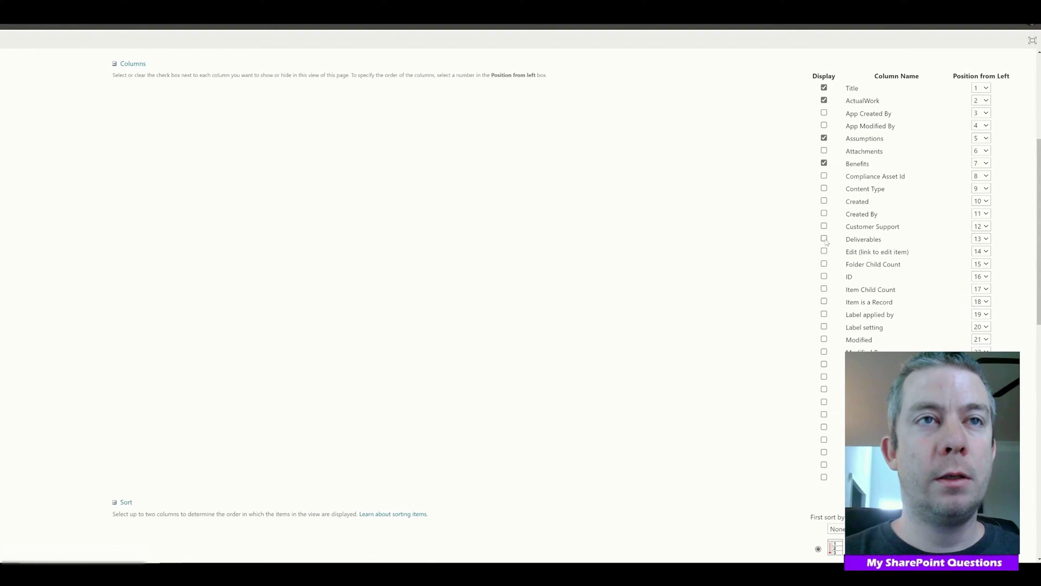
click(823, 376)
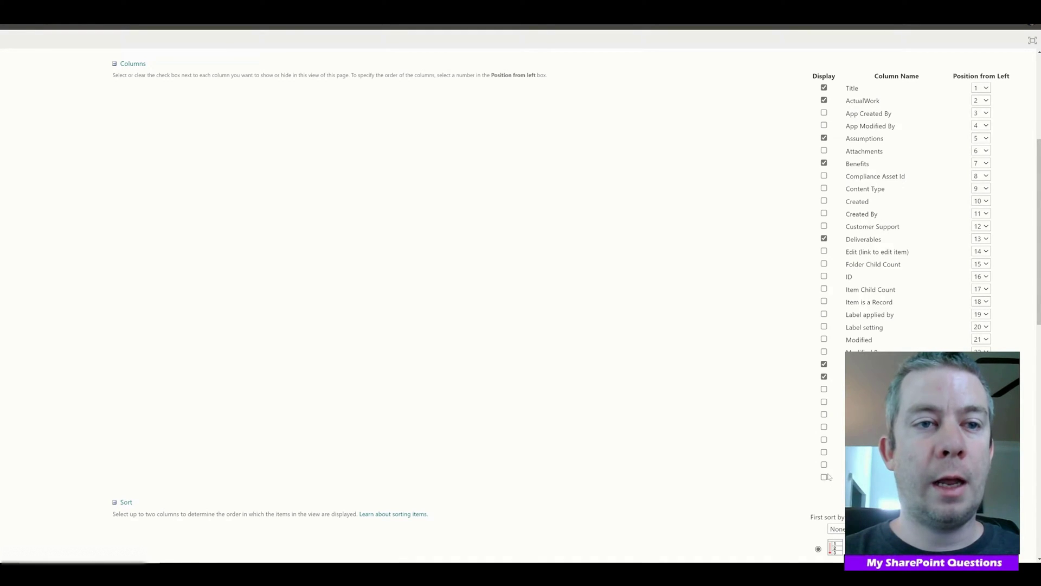
- Filter the view to show only items where Content Type equals Regular Projects
scroll(763, 379, down, 6)
scroll(734, 349, up, 12)
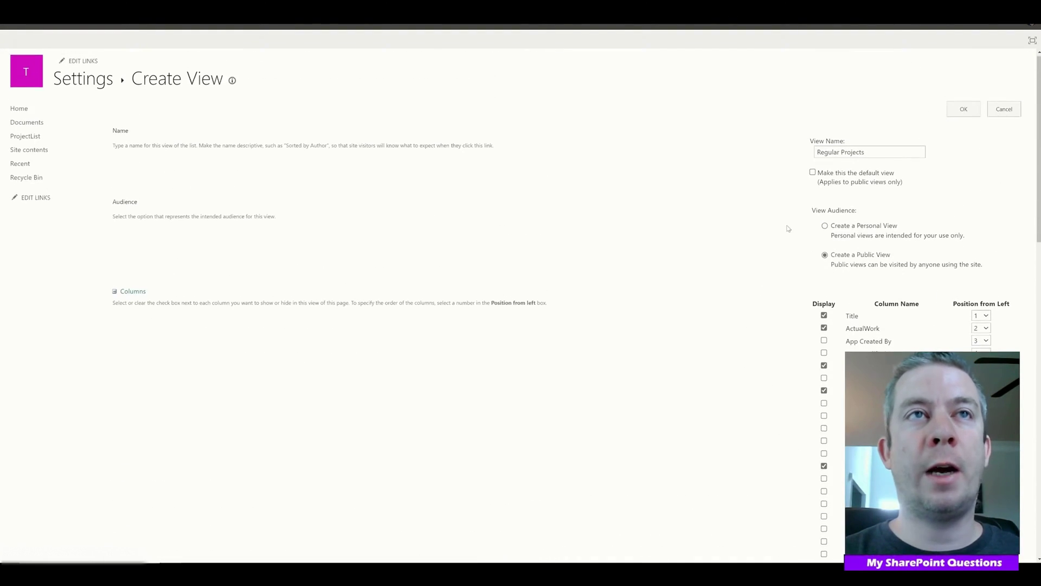
scroll(788, 226, down, 14)
scroll(444, 373, down, 5)
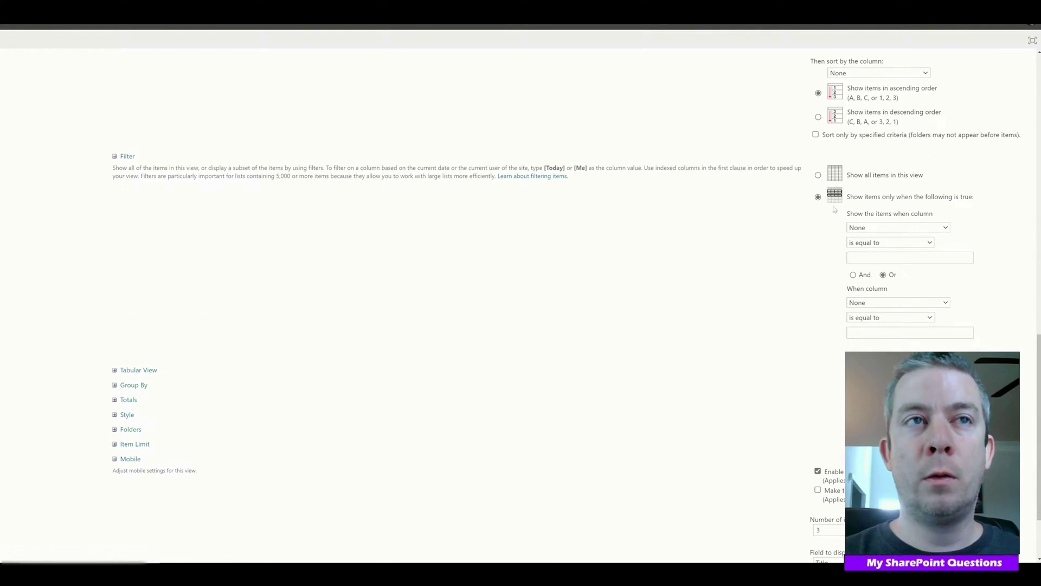
click(873, 227)
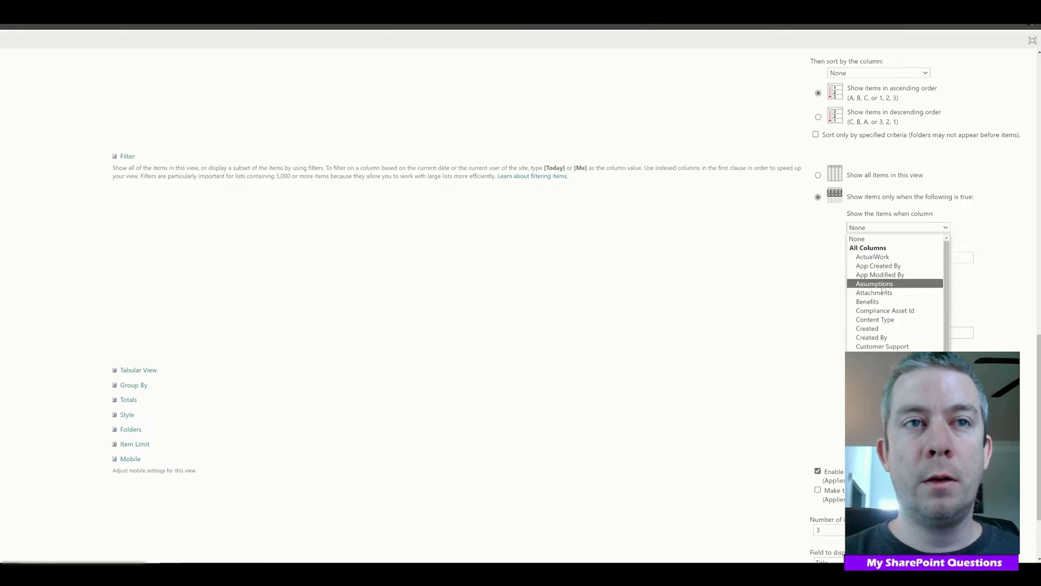
click(875, 319)
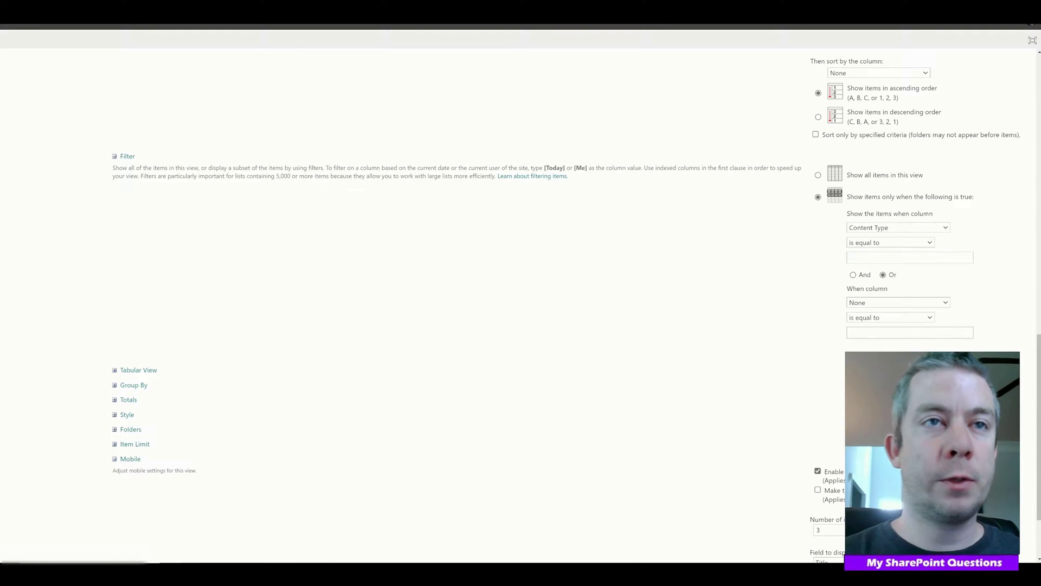
click(859, 259)
text(Regular P)
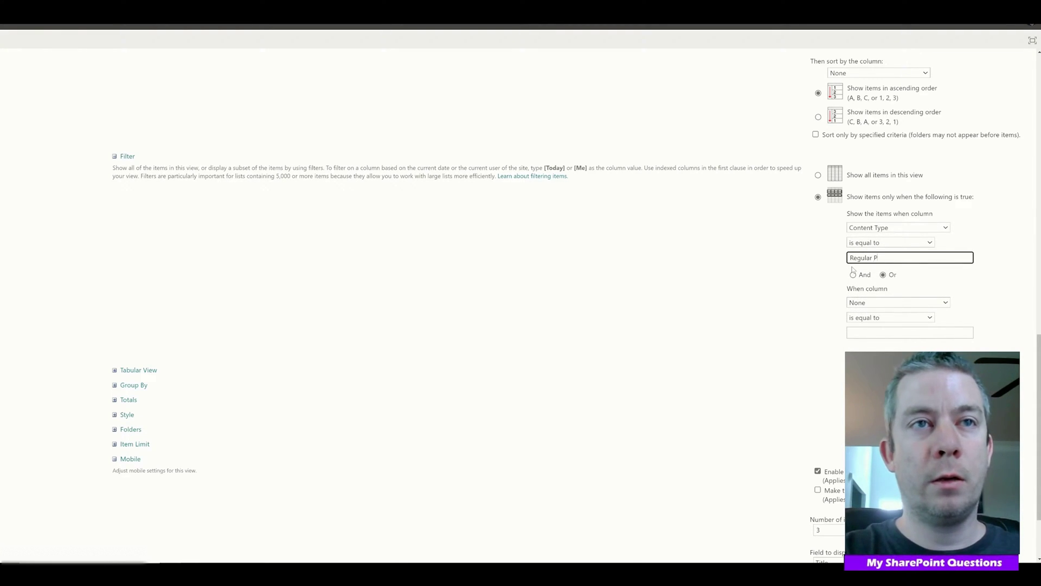
text(rojects)
scroll(853, 270, down, 2)
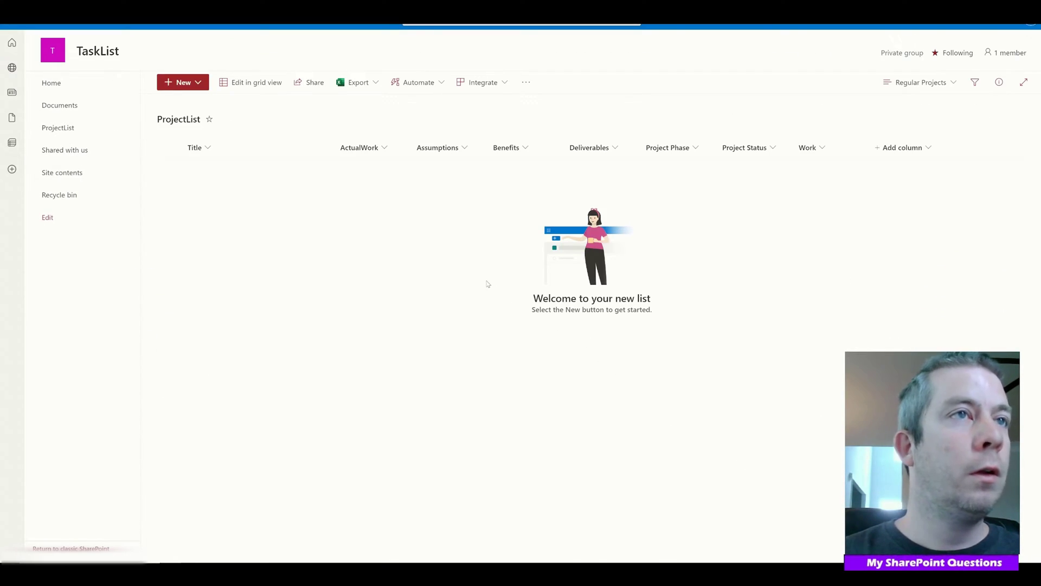
- Switch between the All Items and Regular Projects views to compare them
click(925, 82)
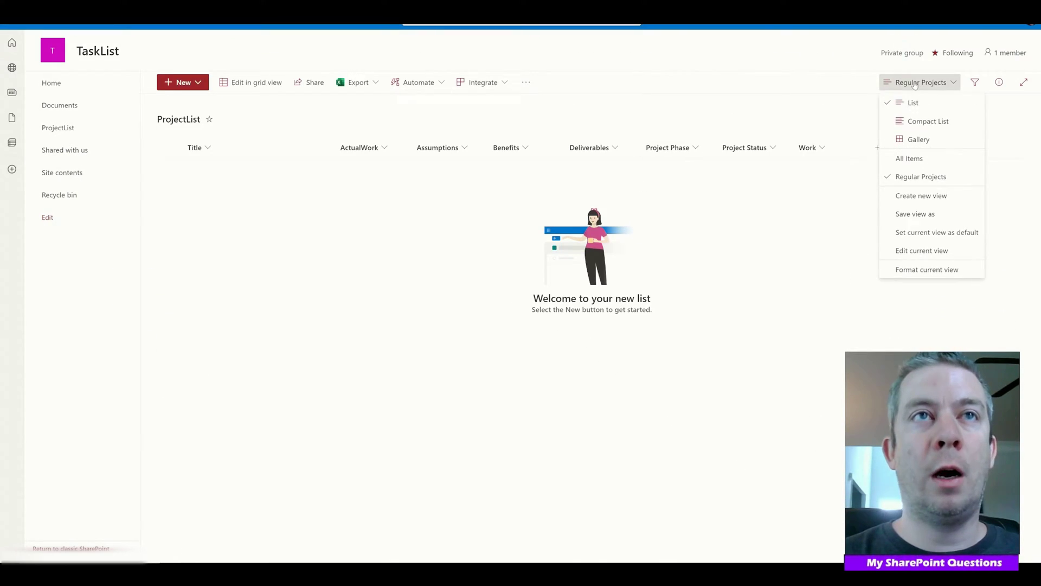
click(909, 159)
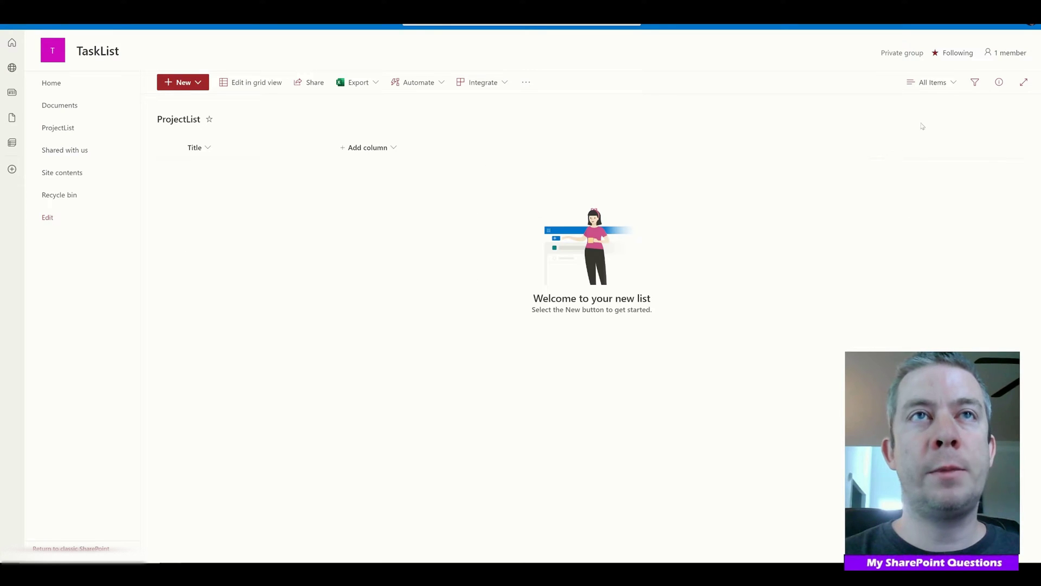
click(929, 82)
click(925, 177)
click(924, 82)
click(925, 154)
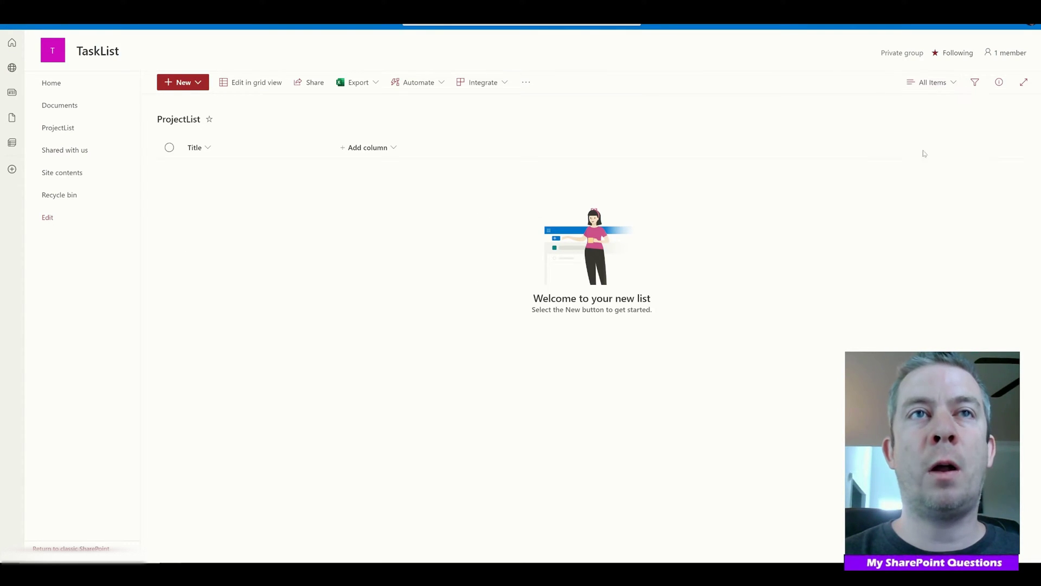
- Add ActualWork and Project Phase columns to the All Items view and save it
click(981, 26)
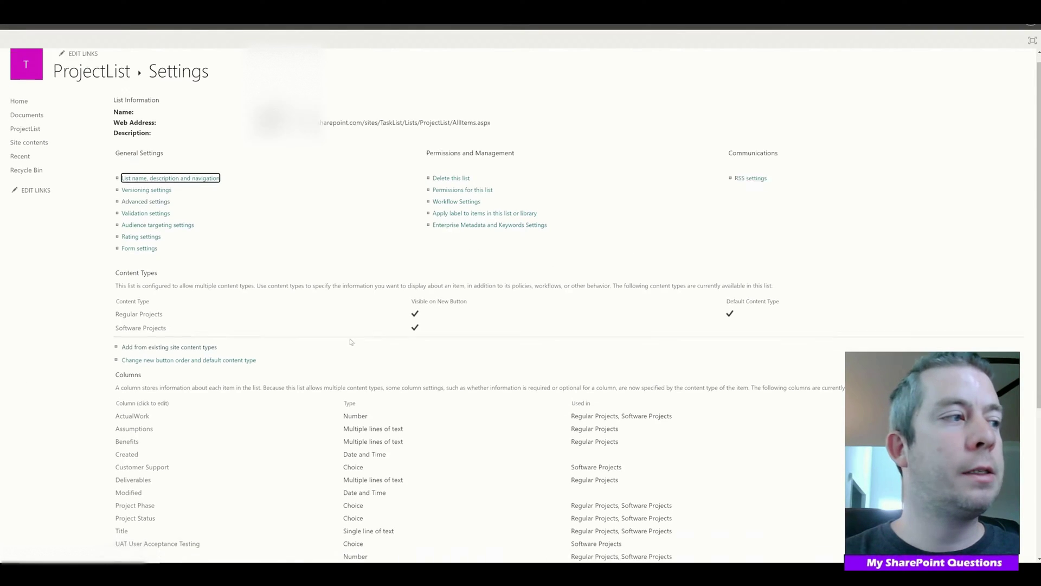
scroll(151, 417, down, 5)
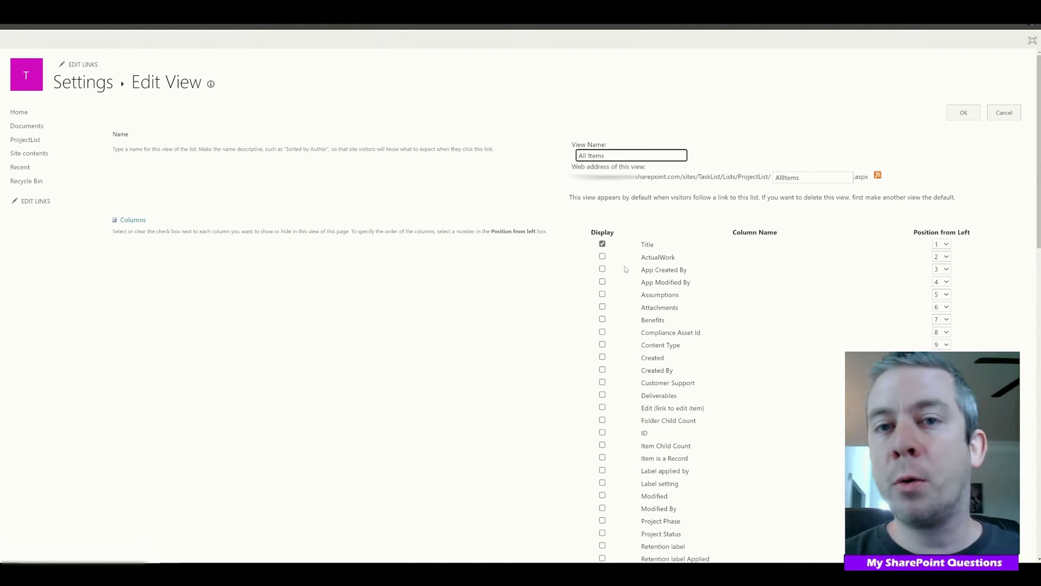
click(602, 257)
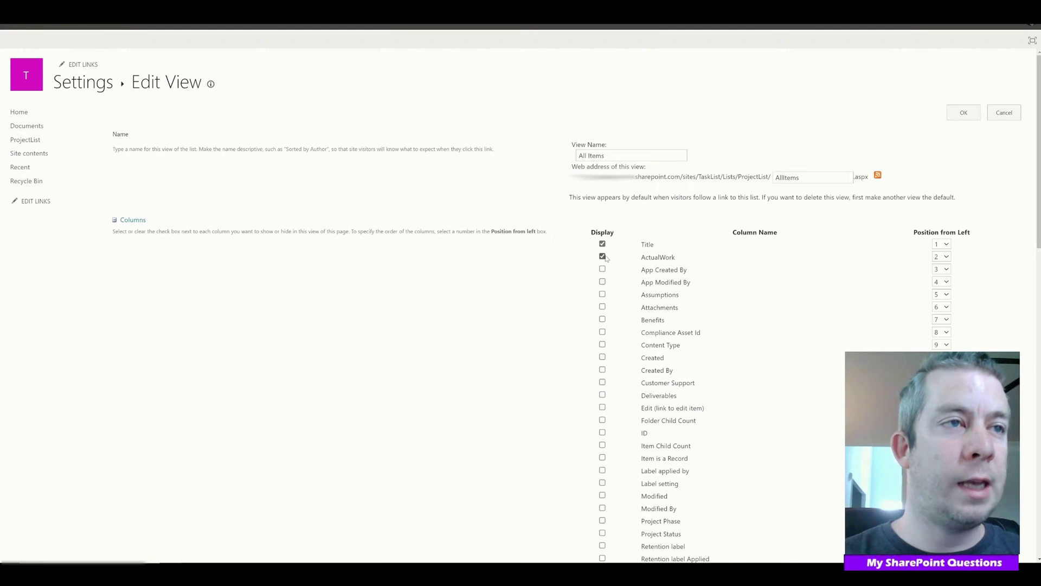
scroll(596, 293, down, 3)
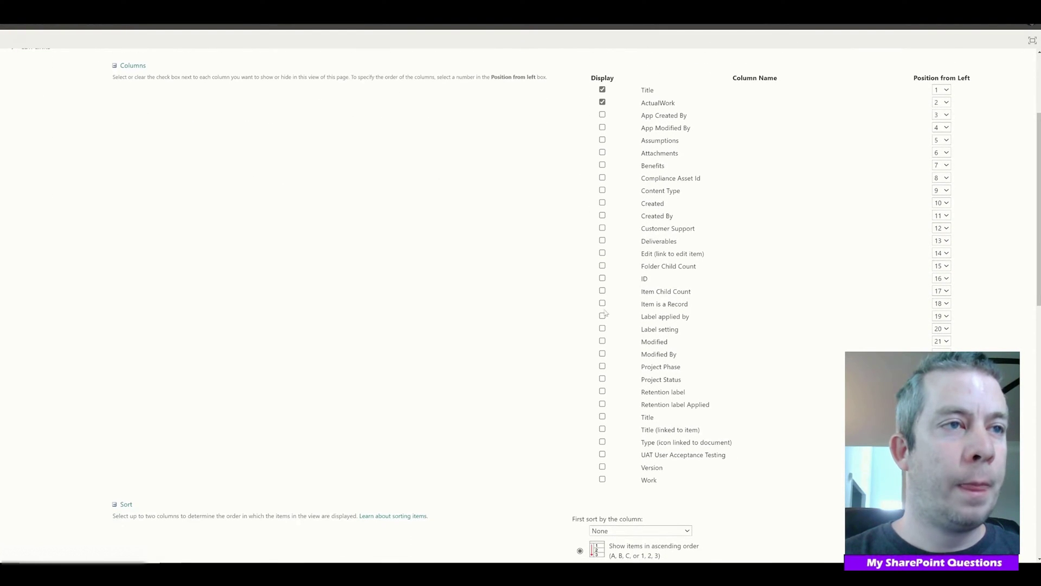
click(602, 366)
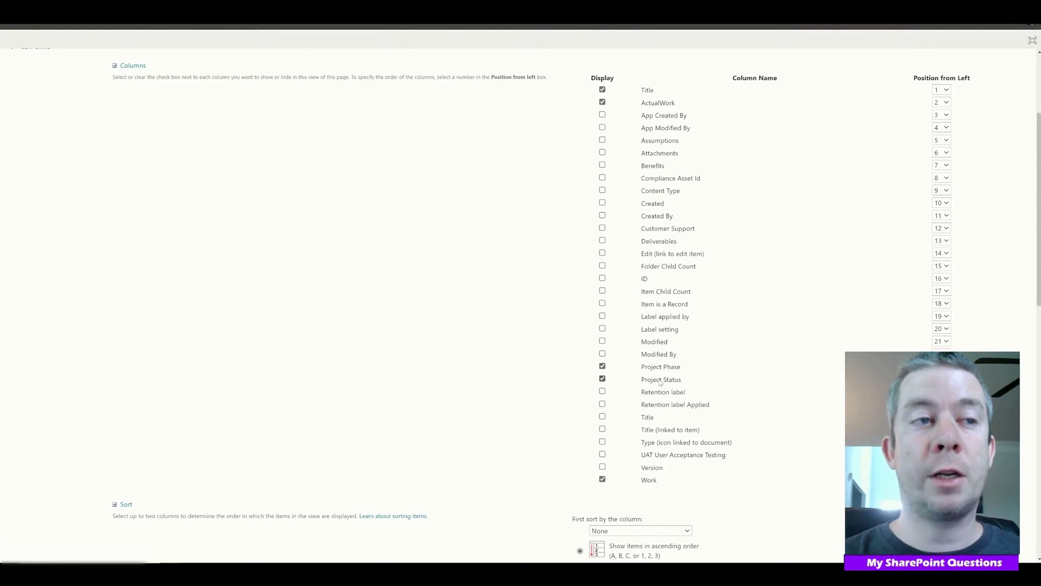
scroll(846, 321, up, 3)
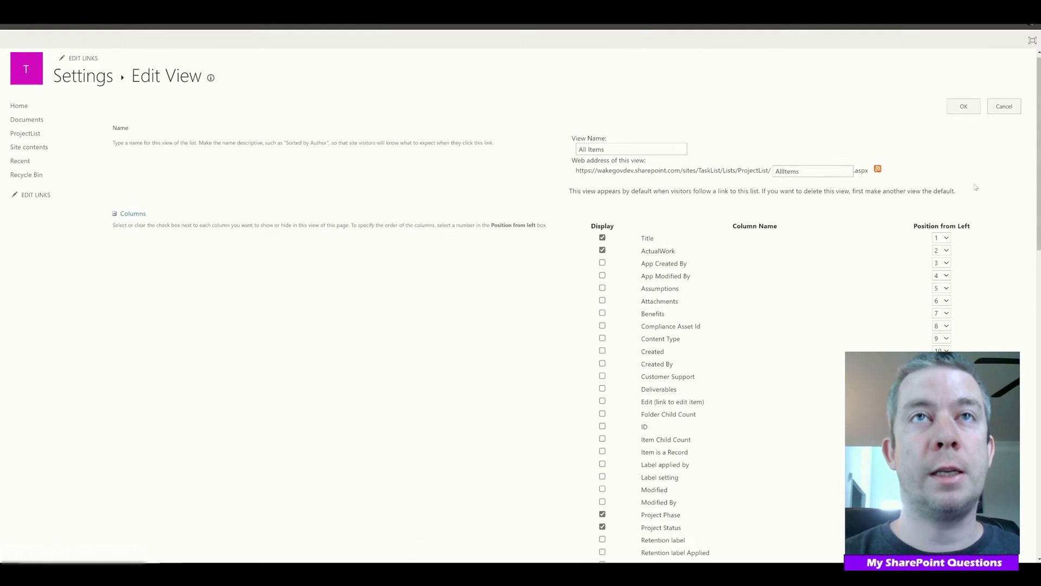
click(953, 118)
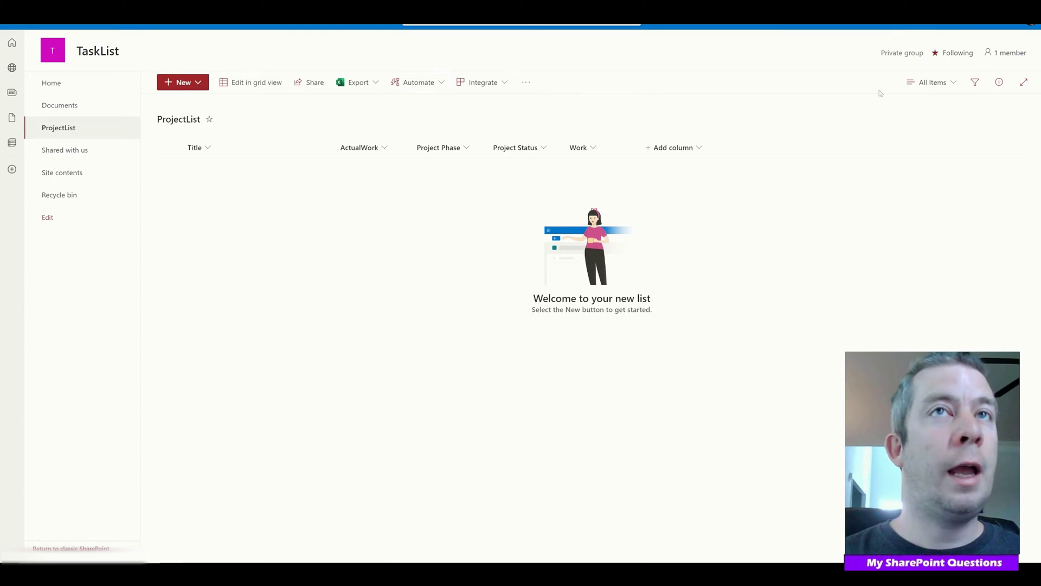
- Start a new ProjectList view based on Regular Projects, named Software Projects
click(976, 37)
click(907, 124)
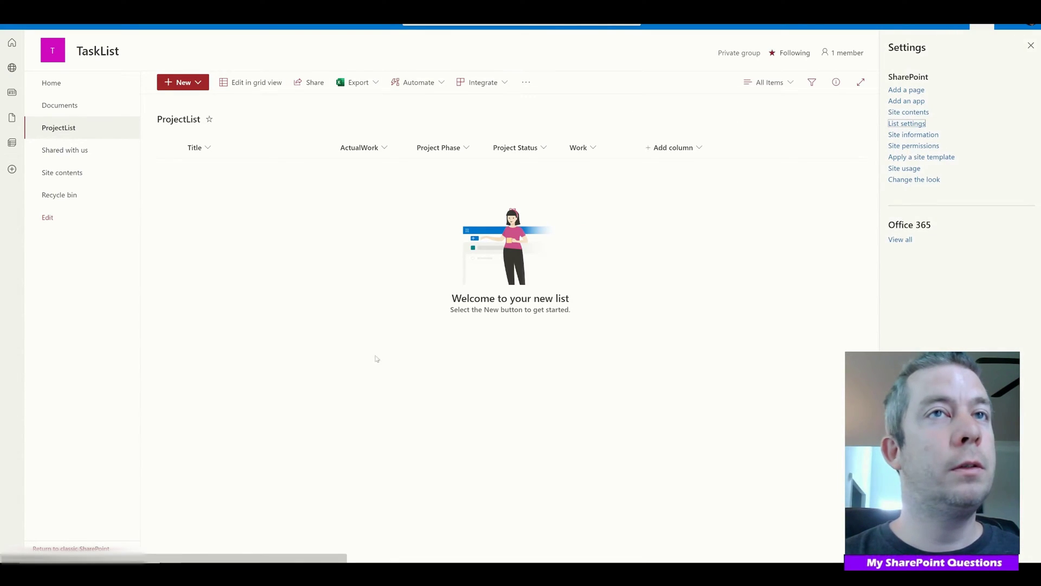
scroll(323, 342, down, 5)
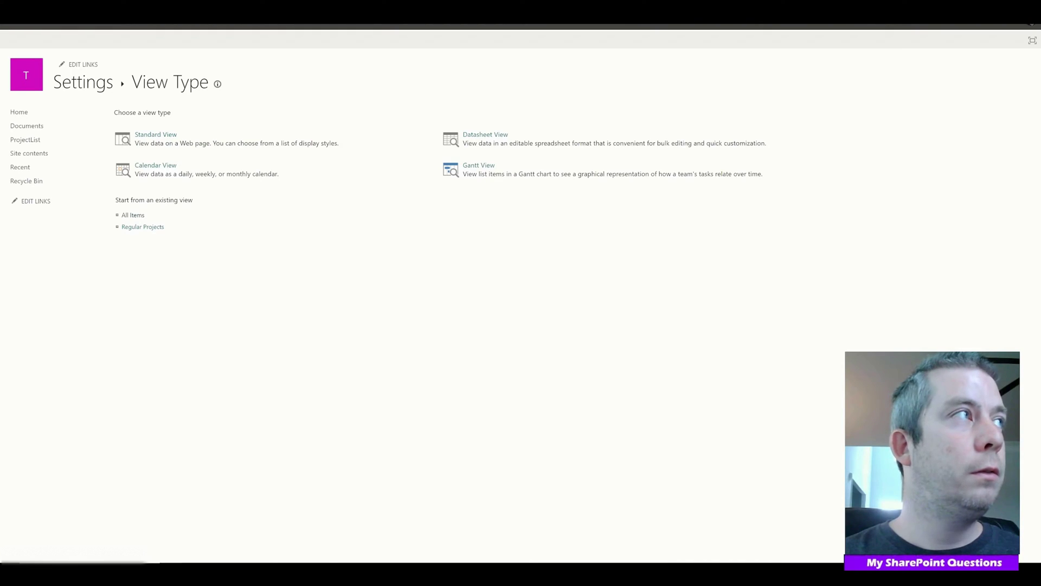
text(So)
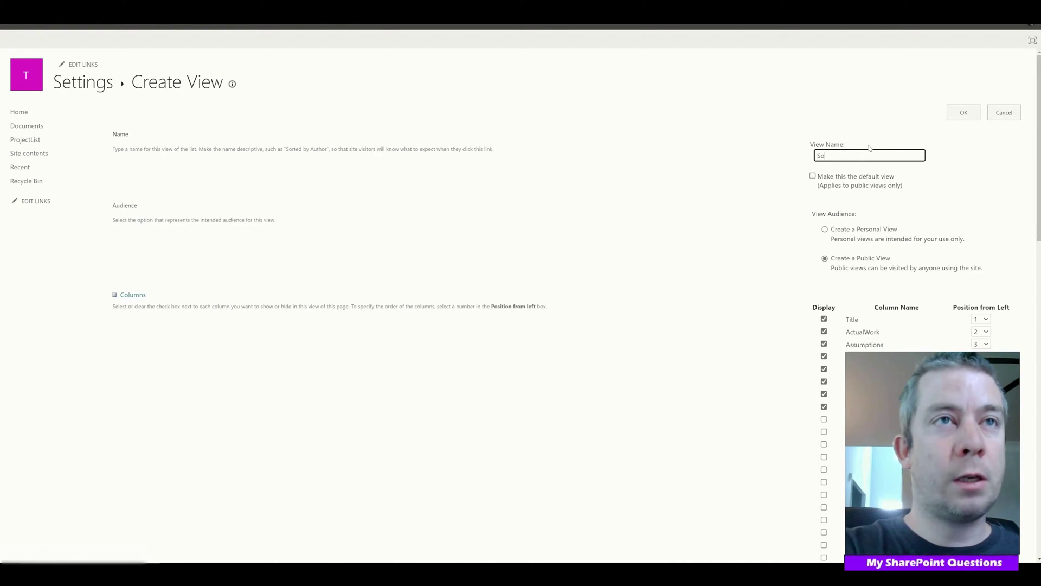
text(ftware Projects)
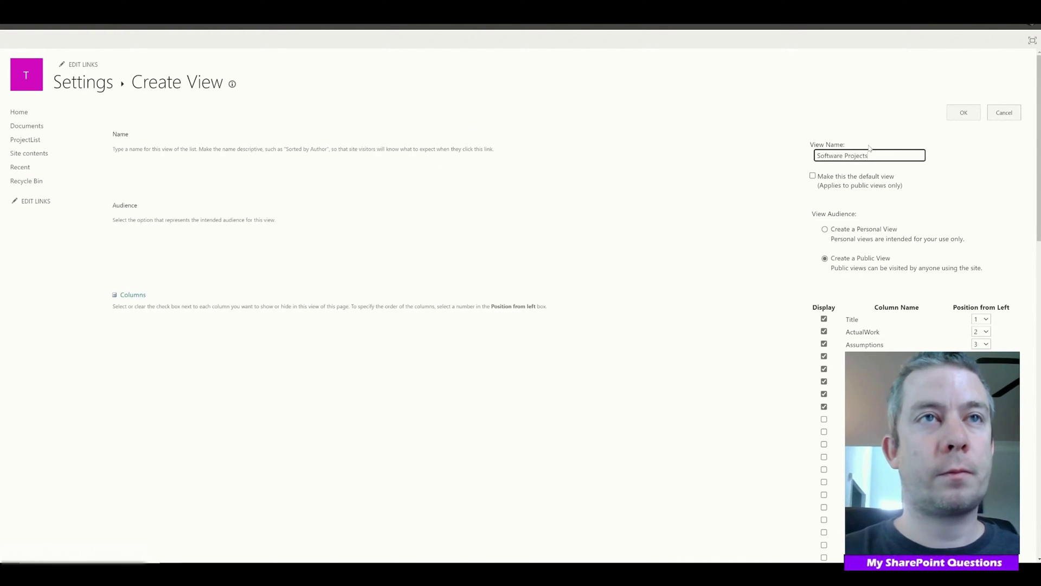
- Hide the Assumptions, Benefits and Deliverables columns from the new view
scroll(823, 269, down, 2)
click(822, 270)
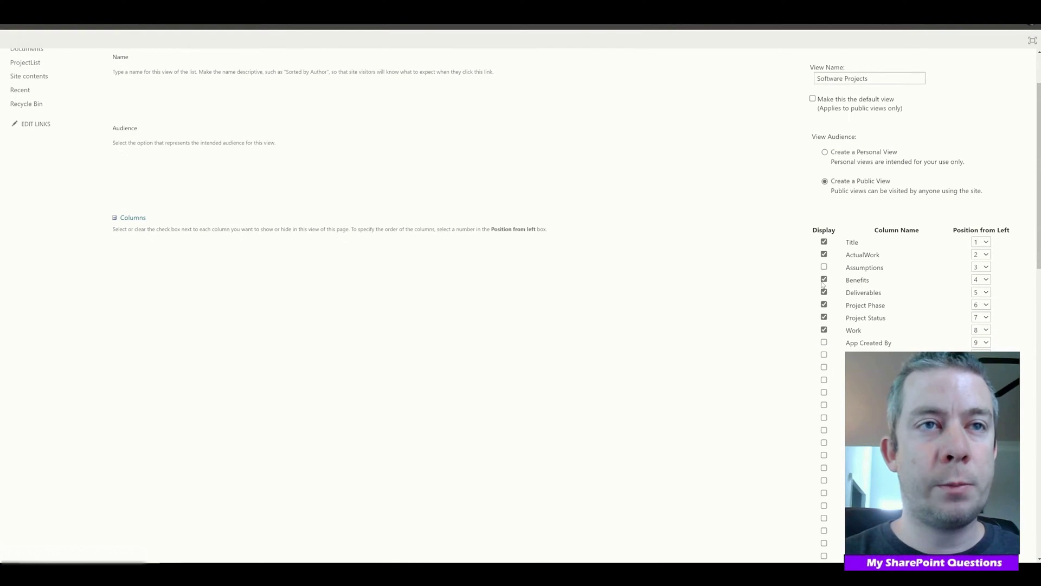
click(823, 280)
click(824, 293)
- Change the view filter to Content Type equals Software Projects and save the view
scroll(756, 328, down, 4)
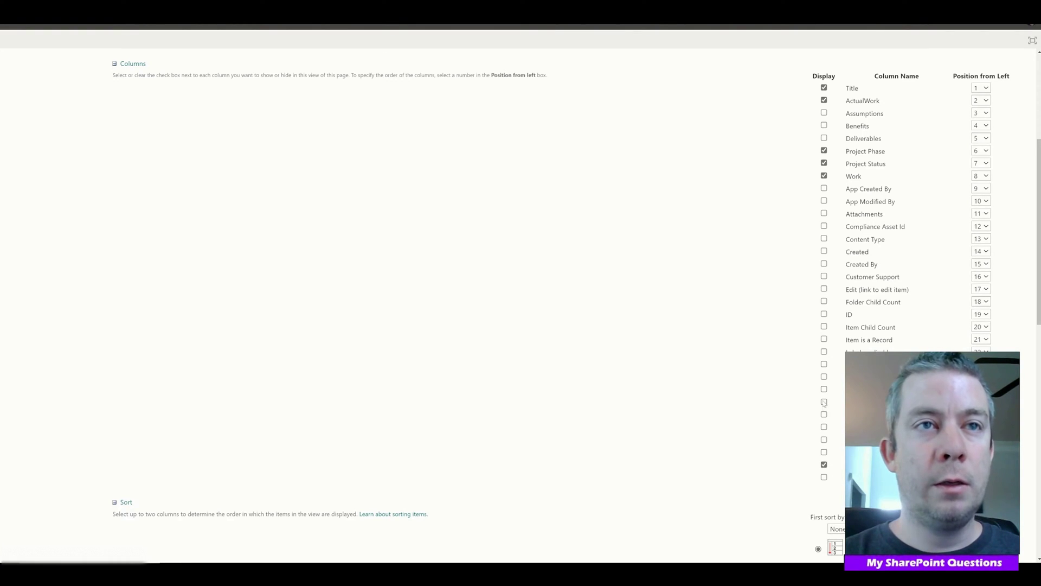
scroll(749, 320, down, 15)
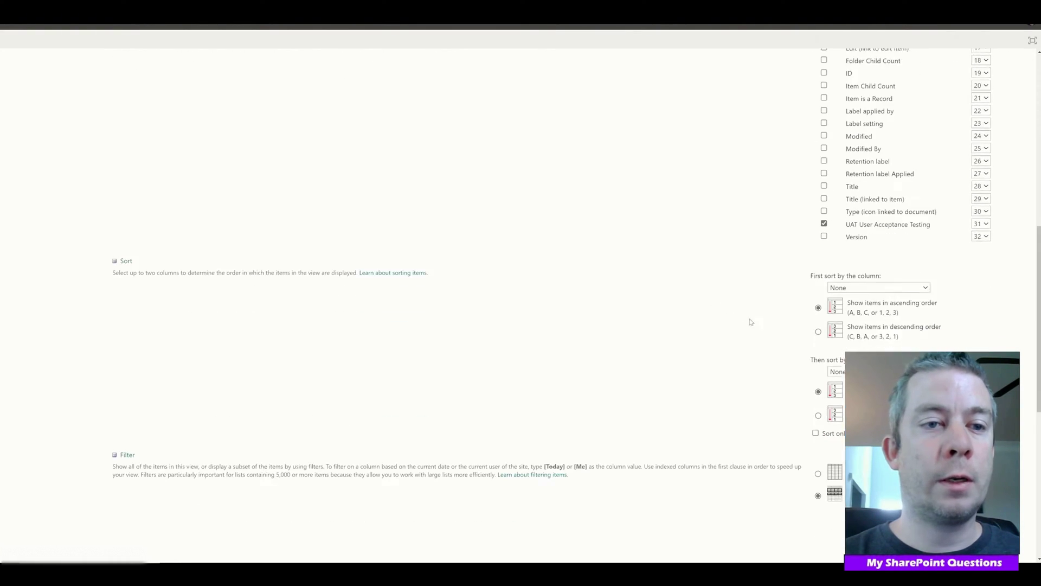
triple_click(867, 258)
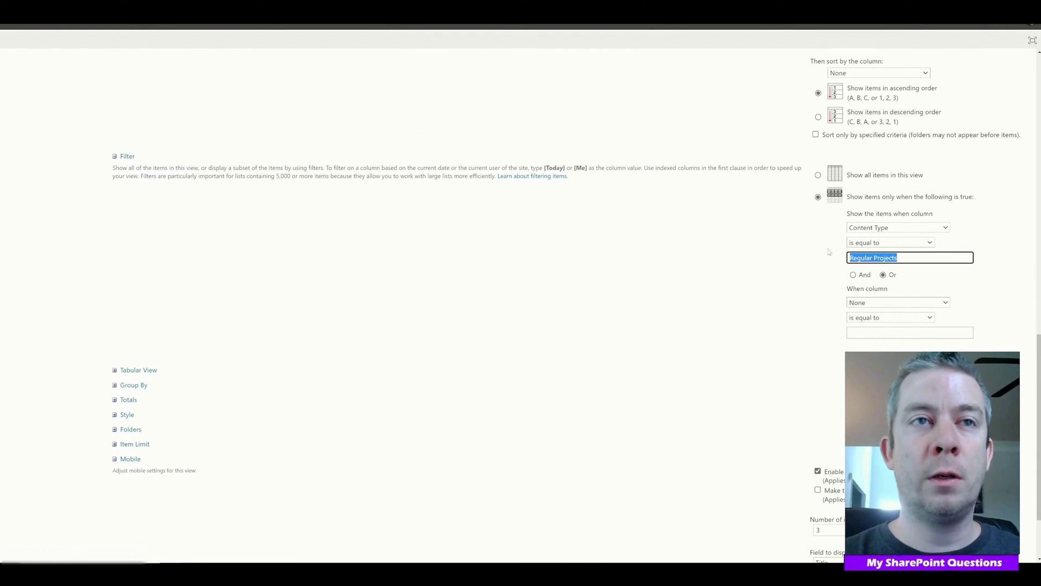
text(Software)
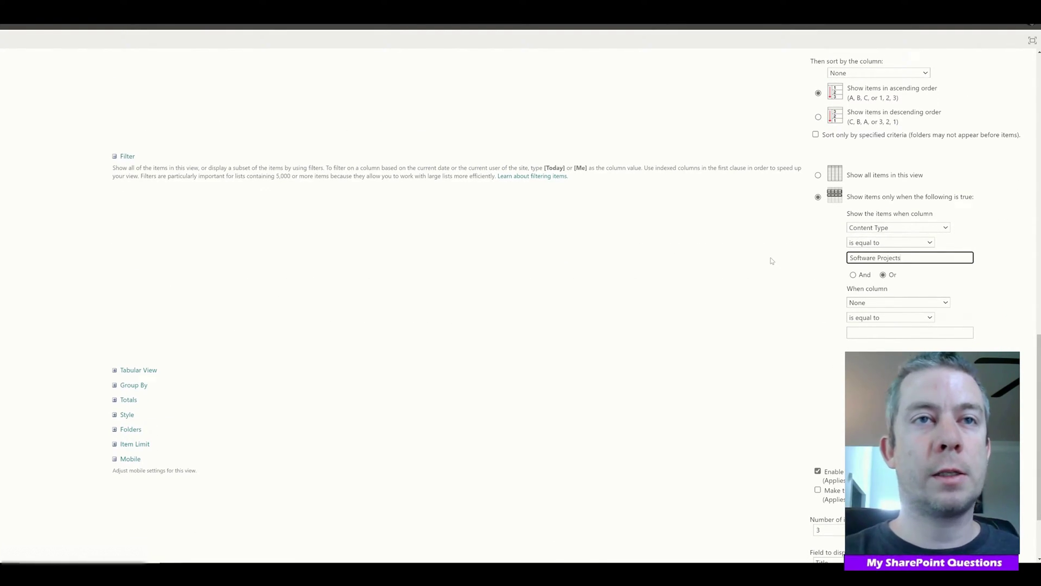
scroll(772, 261, down, 2)
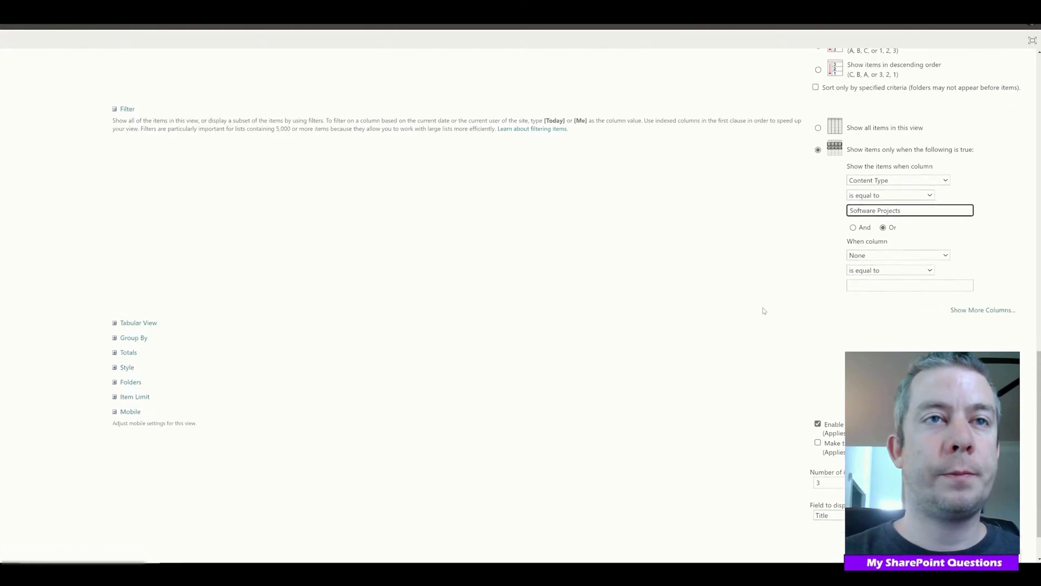
key(Return)
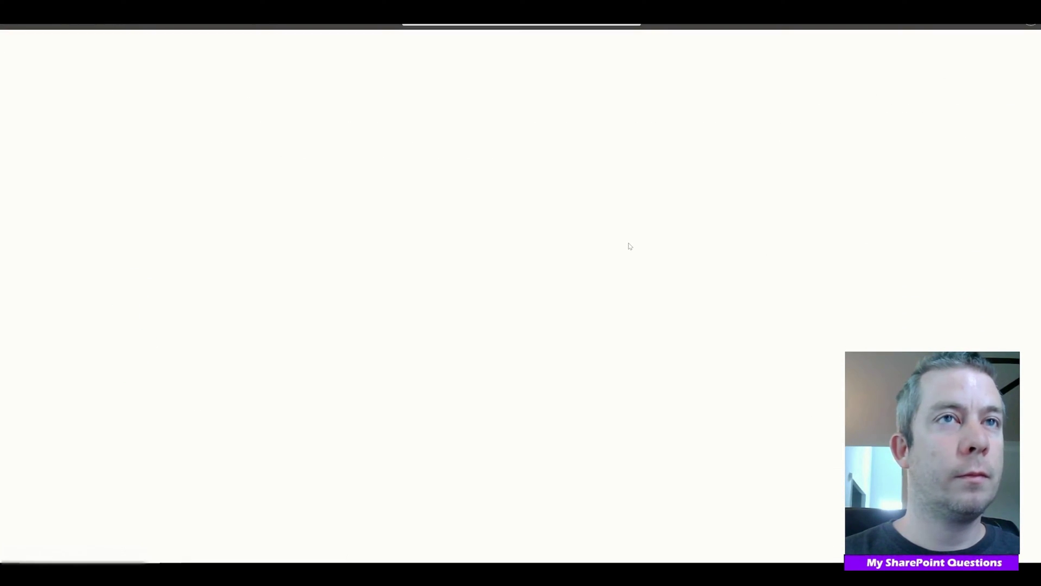
- Create a Regular Projects item titled 'This is a Regular PRoject' with ActualWork 130
click(165, 87)
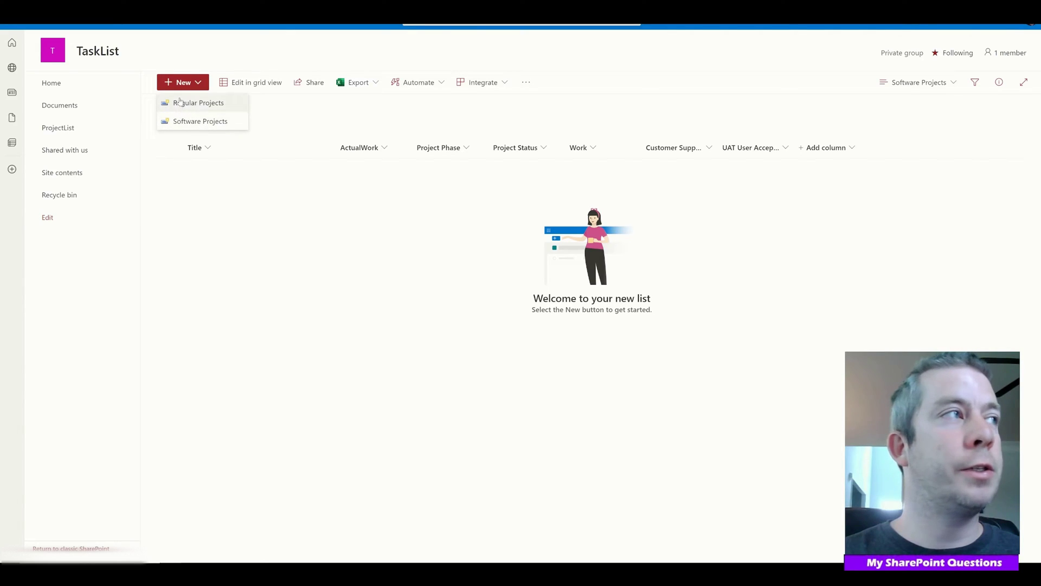
click(186, 105)
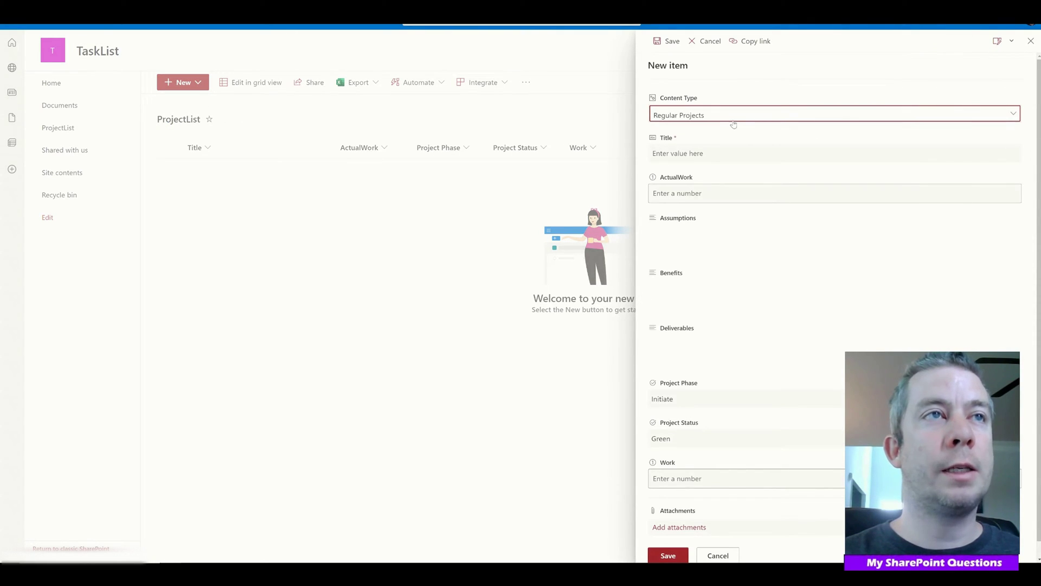
click(781, 157)
text(This is)
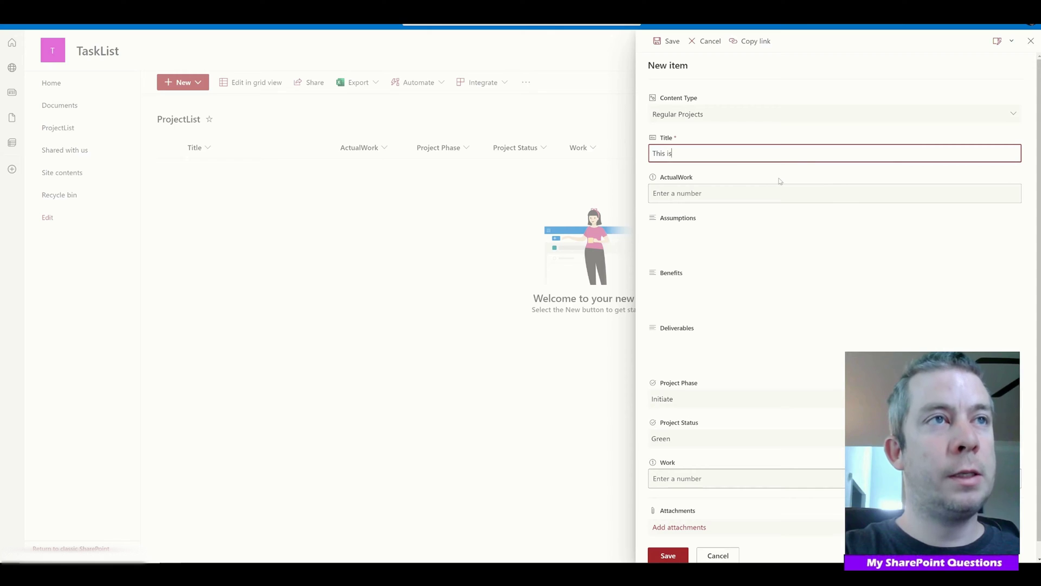
text( a Regular PR)
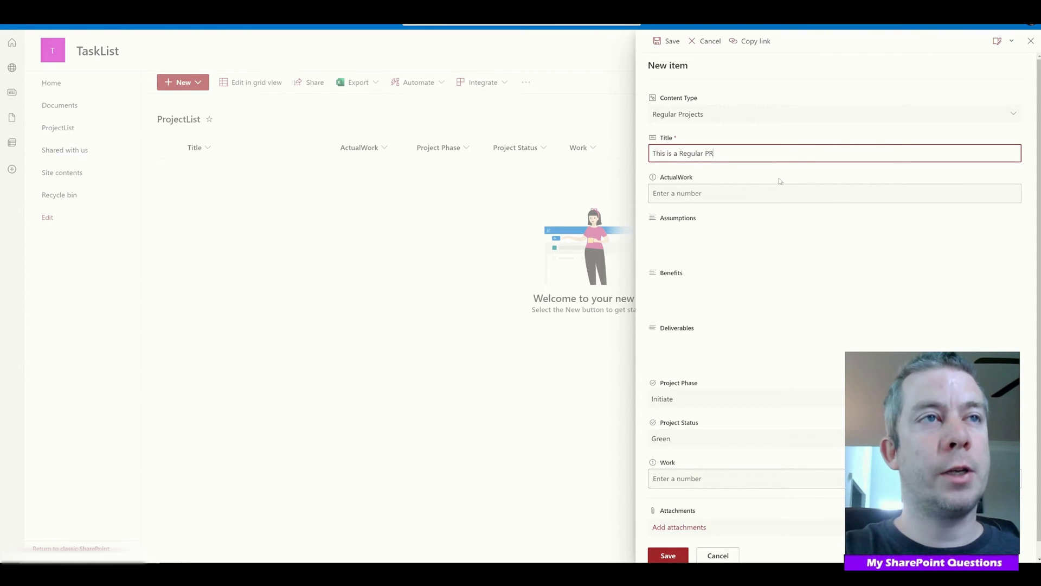
text(oj)
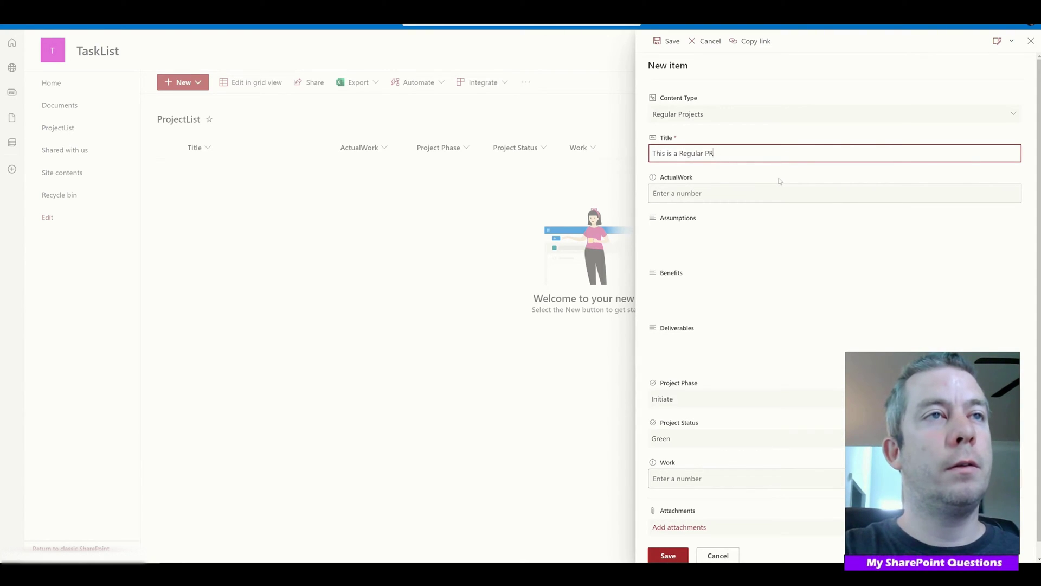
text(ect)
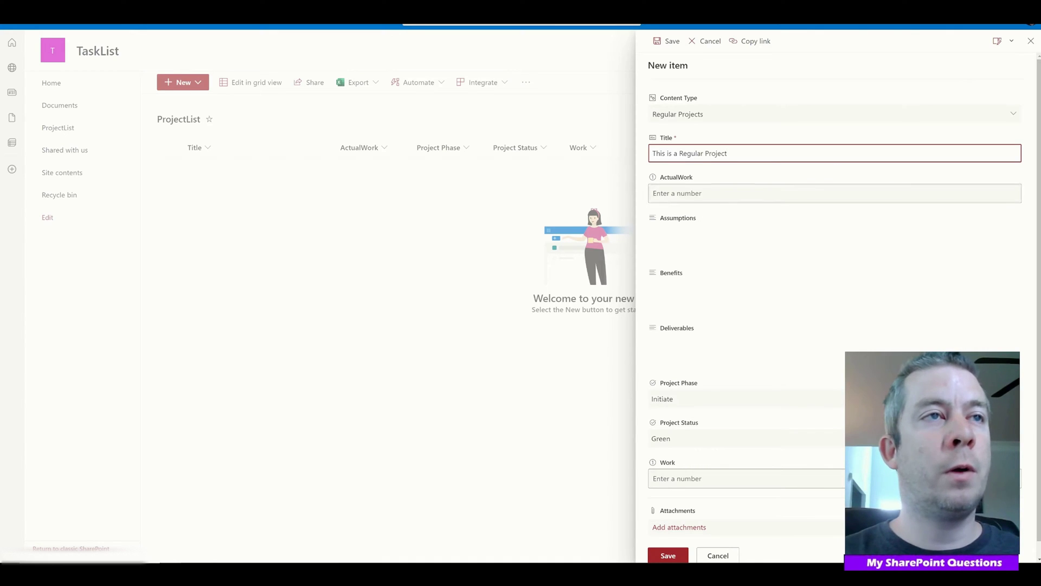
click(780, 190)
text(130)
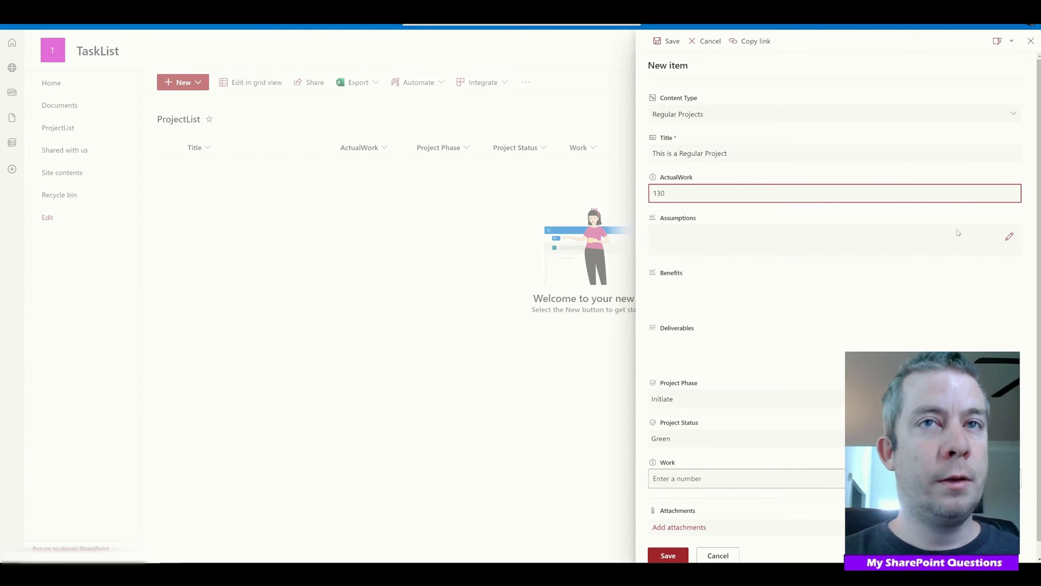
- Enter the item's assumptions text, correcting a typo, in the Assumptions editor
click(1009, 236)
text(These)
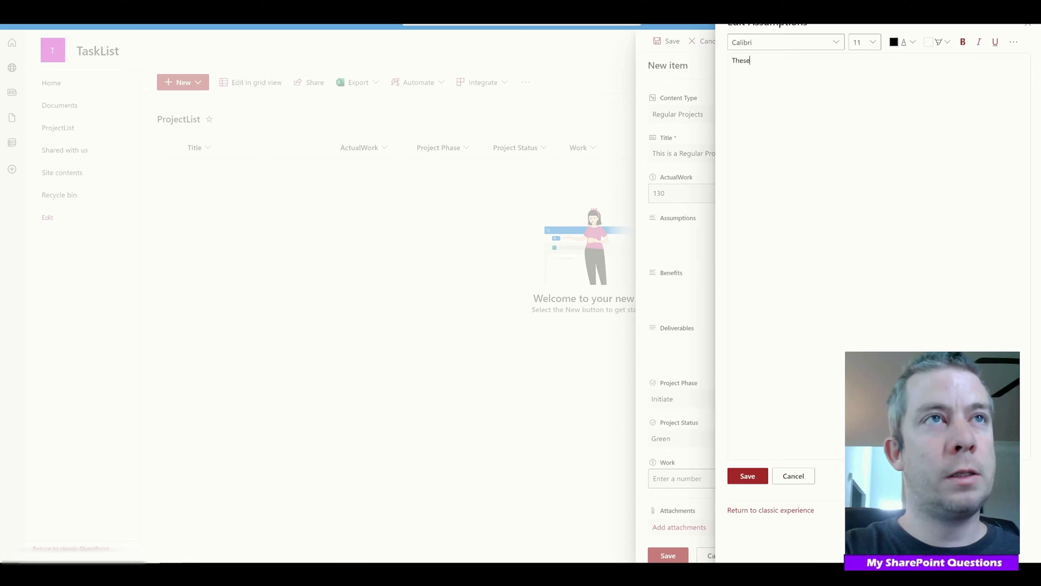
text(a are)
key(BackSpace)
key(BackSpace)
key(BackSpace)
text(are m)
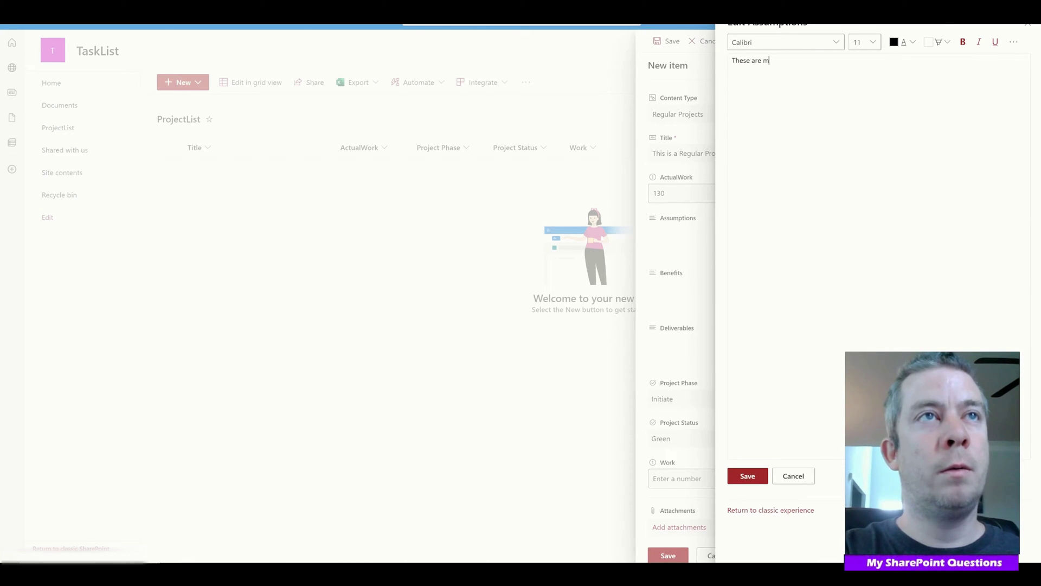
text(y assumptions)
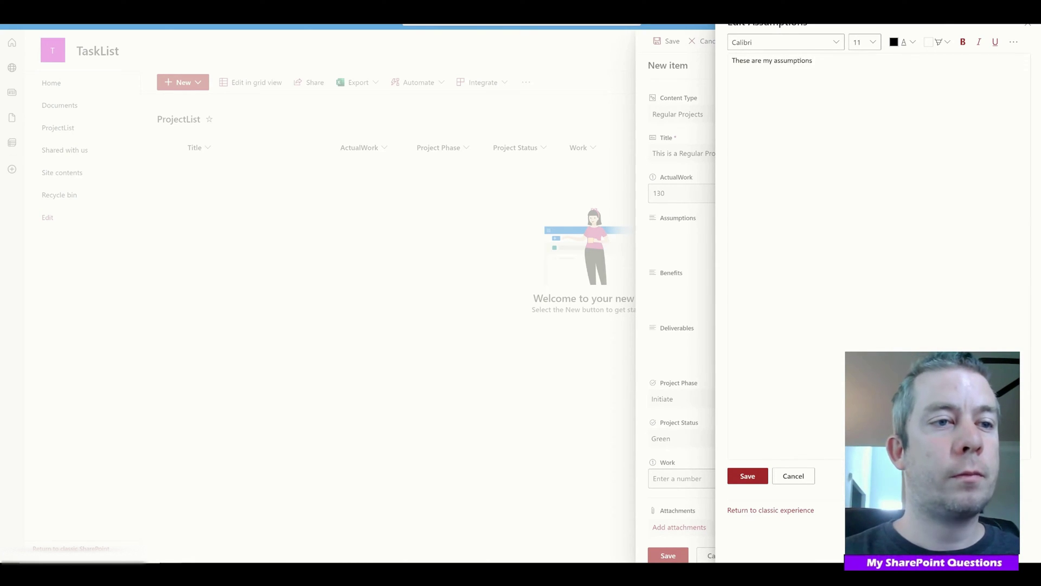
click(748, 477)
- Set Project Phase to Build and Project Status to Green, fill in Work, and save
click(694, 395)
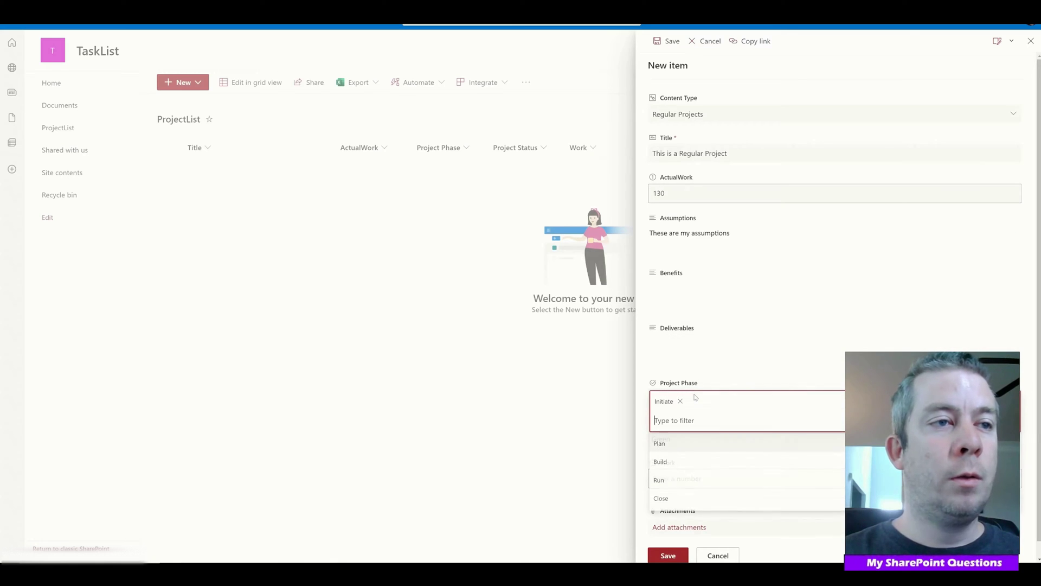
click(667, 461)
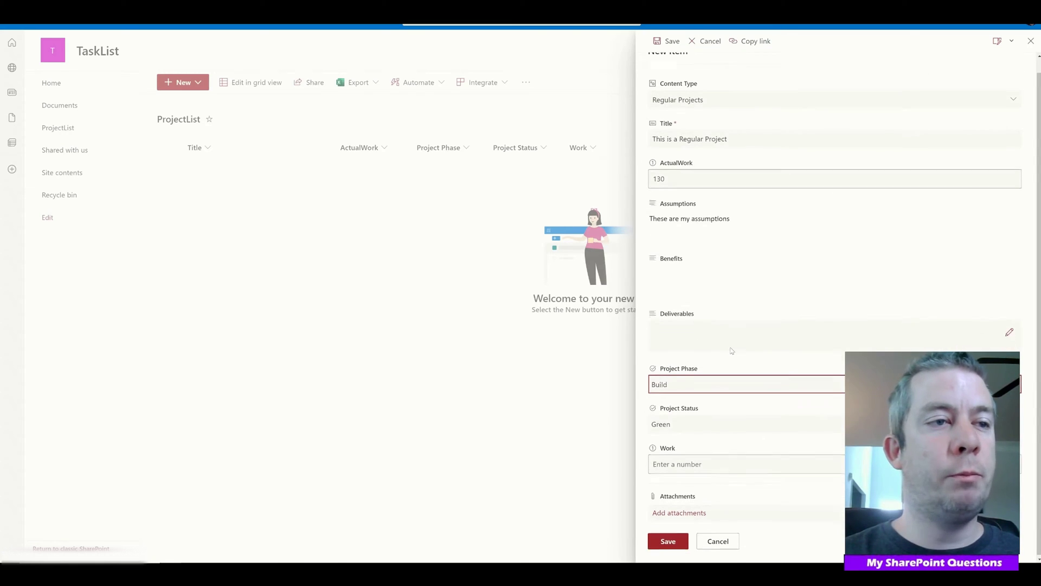
click(688, 425)
click(719, 398)
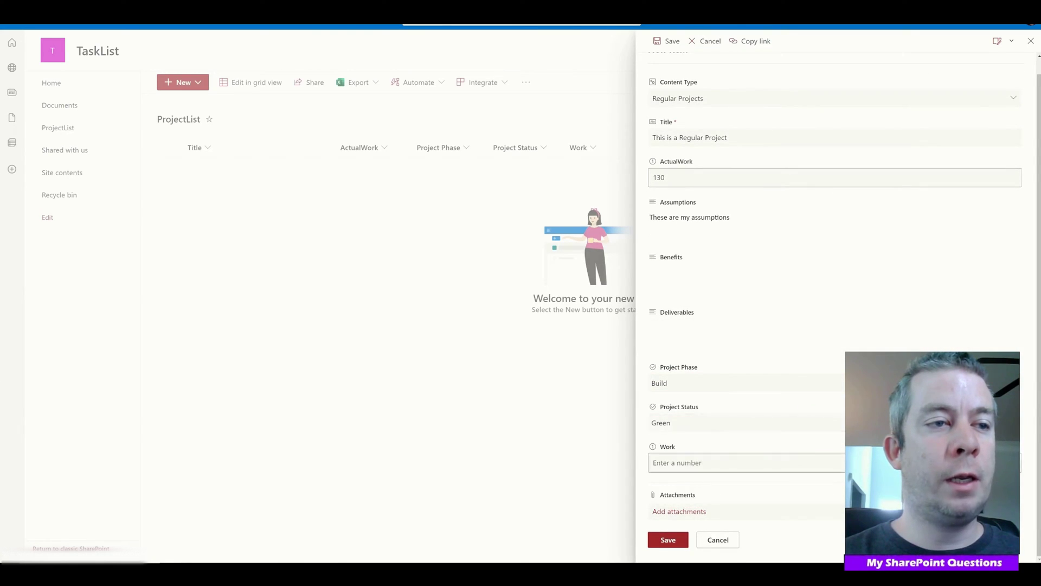
key(Tab)
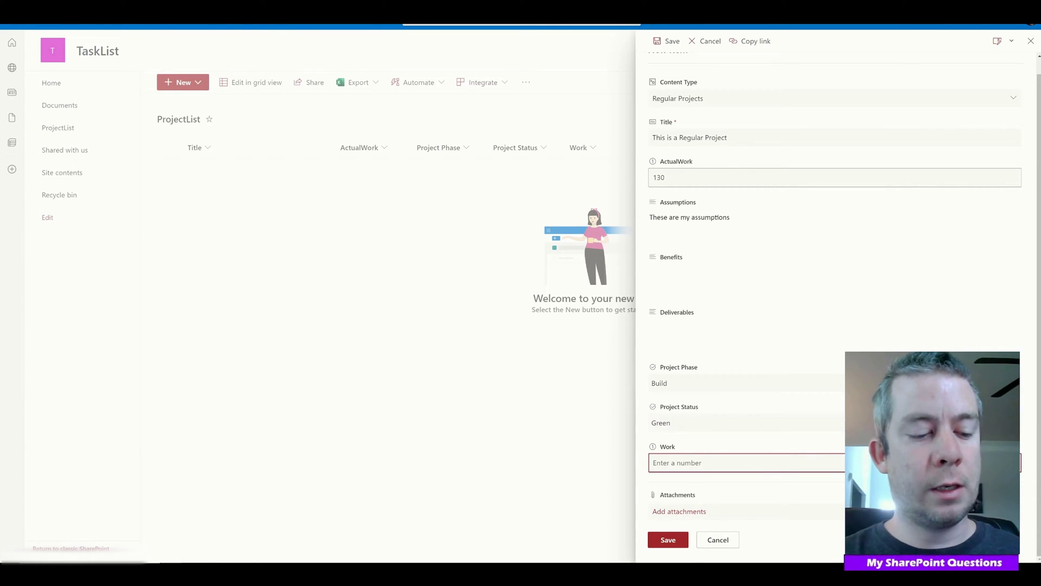
text(10)
click(668, 540)
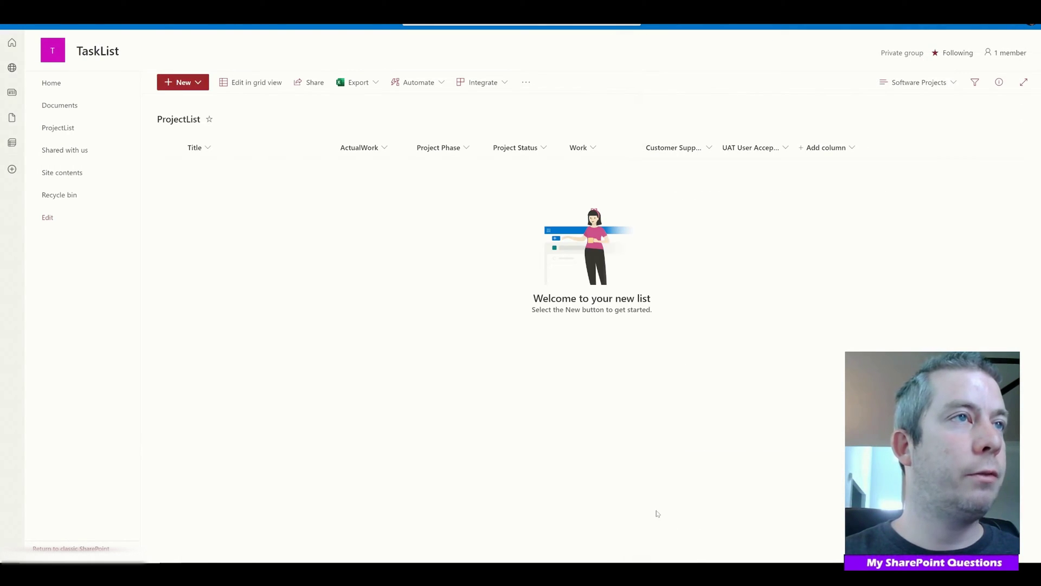
- Switch ProjectList to the All Items view
click(900, 82)
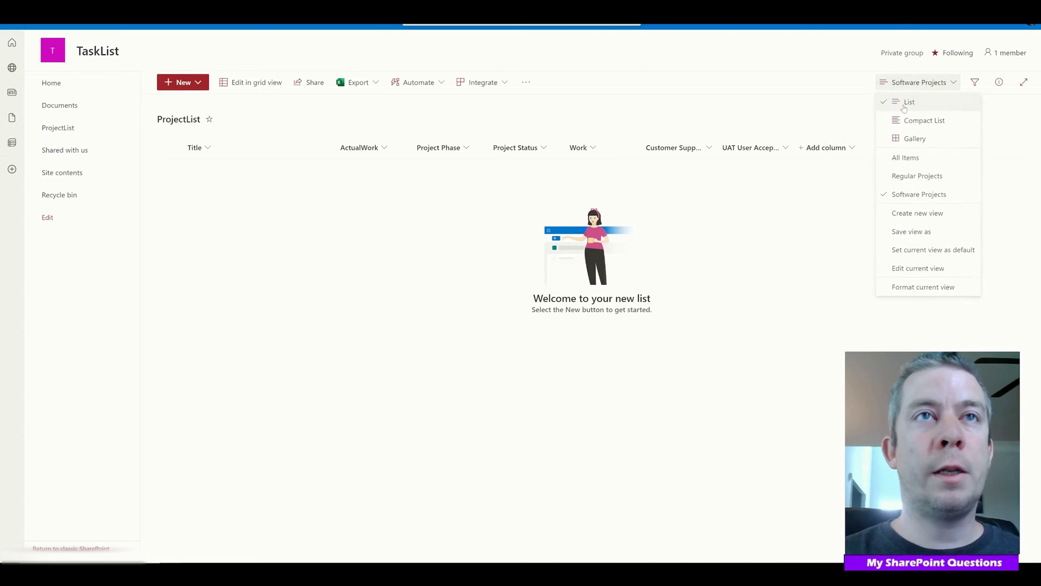
click(905, 160)
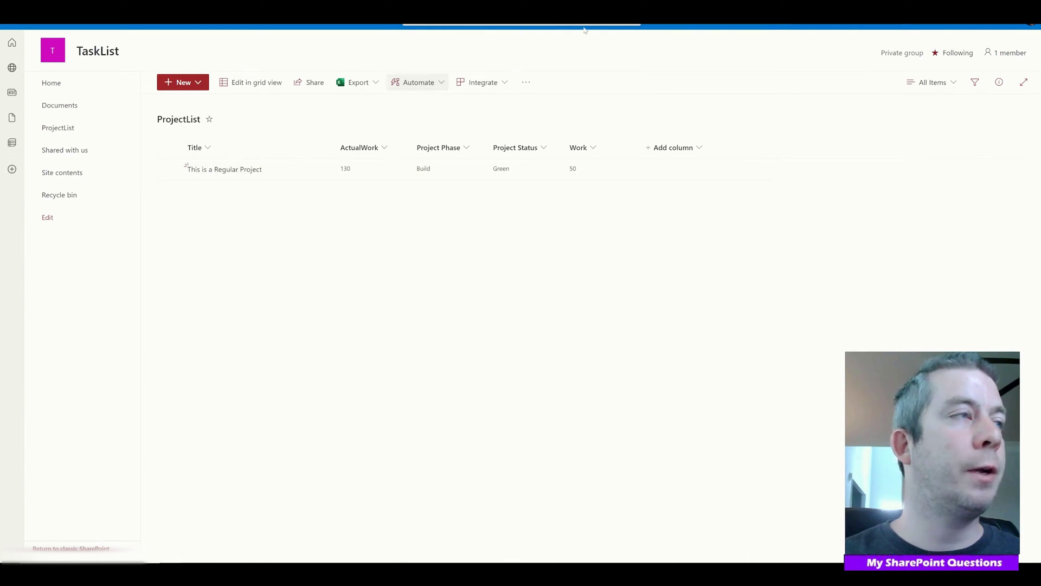
click(182, 82)
- Start a Software Projects item titled 'This is a Software Project' with ActualWork 400
click(201, 118)
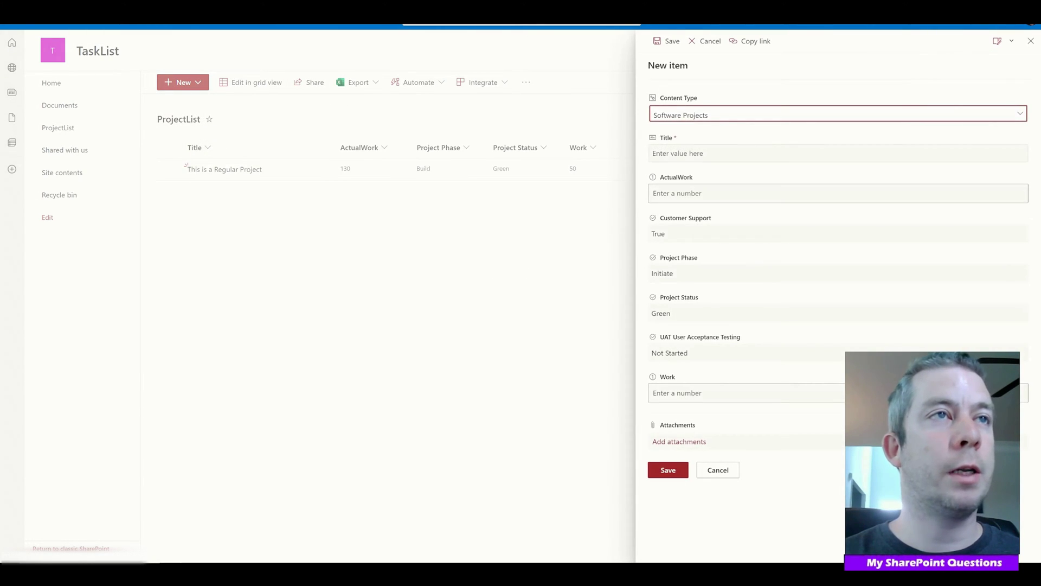
key(Tab)
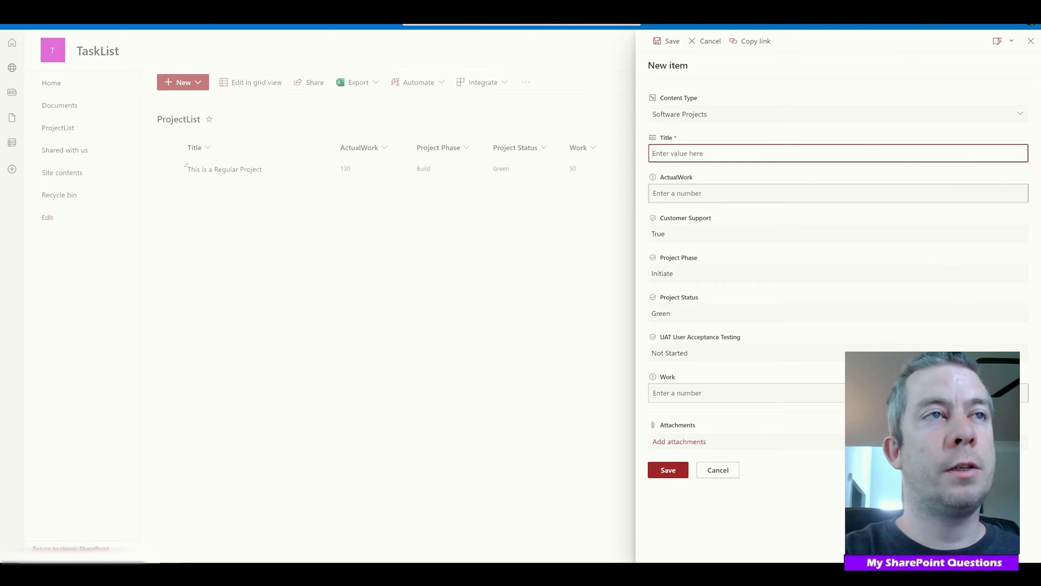
text(This is a)
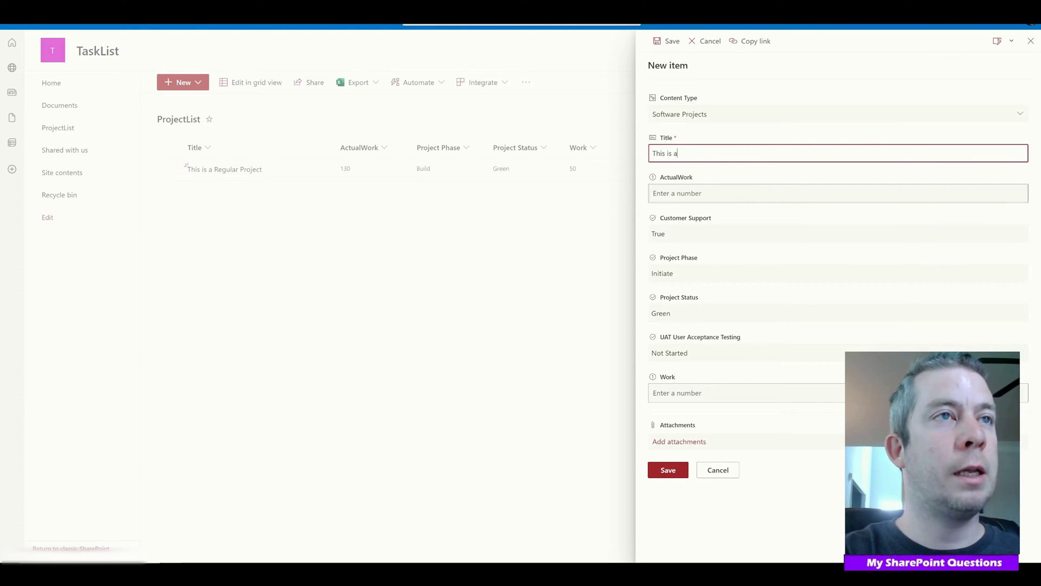
text( Software Project)
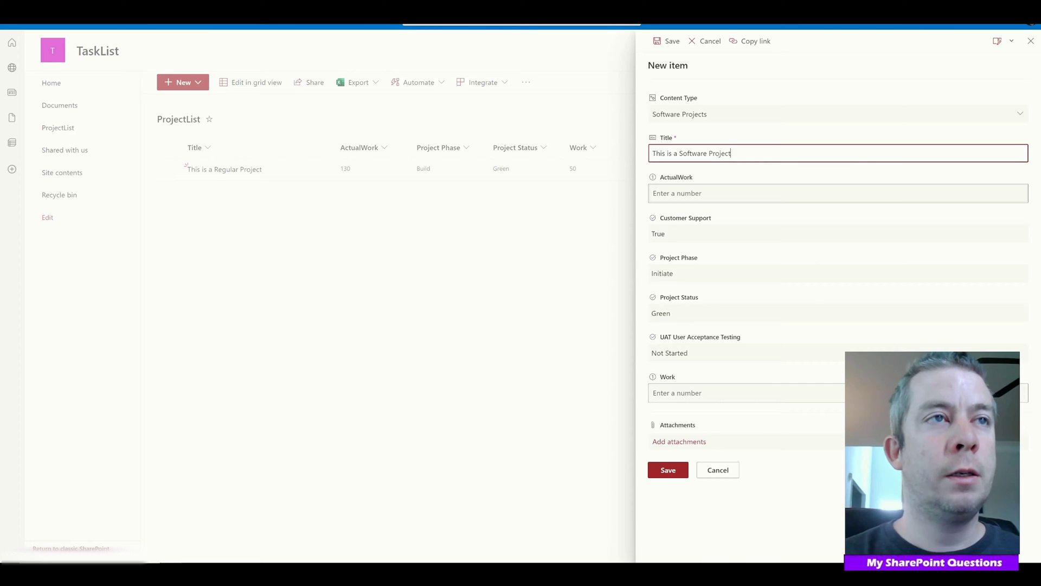
key(Tab)
text(400)
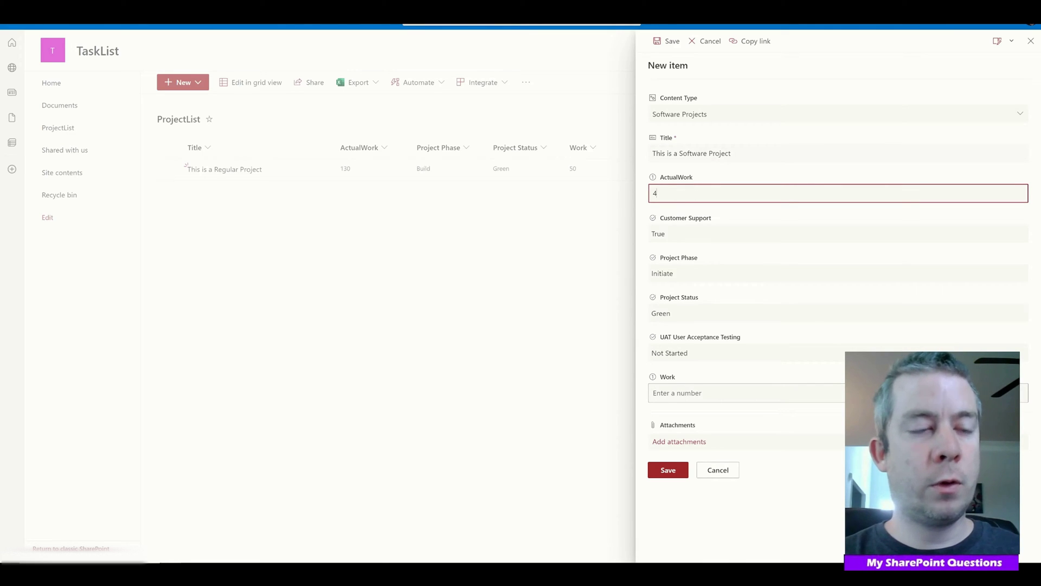
- Set Project Phase to Run, UAT to Testing and Work to 300, then save
click(691, 275)
click(732, 355)
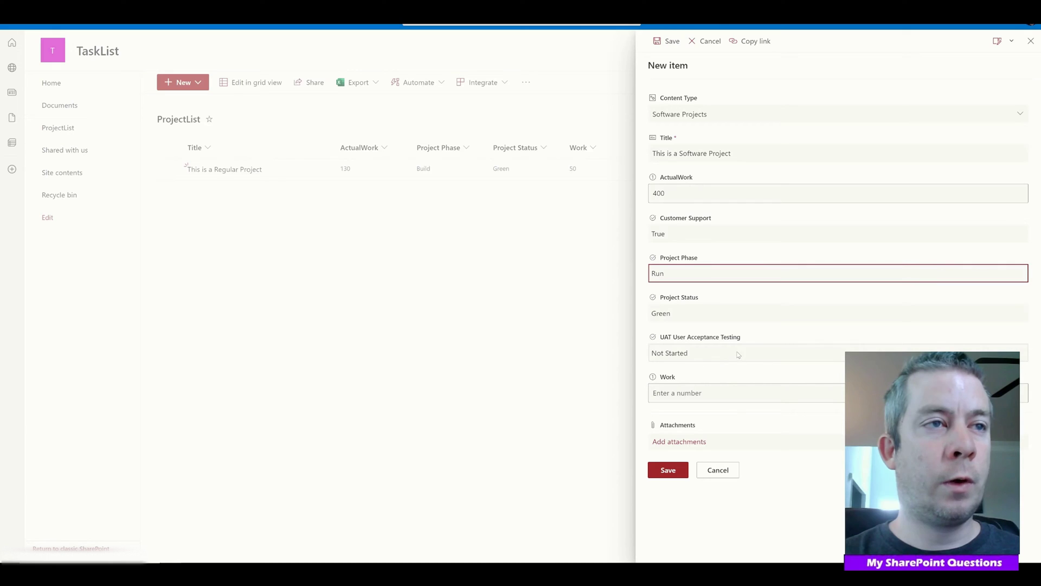
click(697, 359)
click(673, 397)
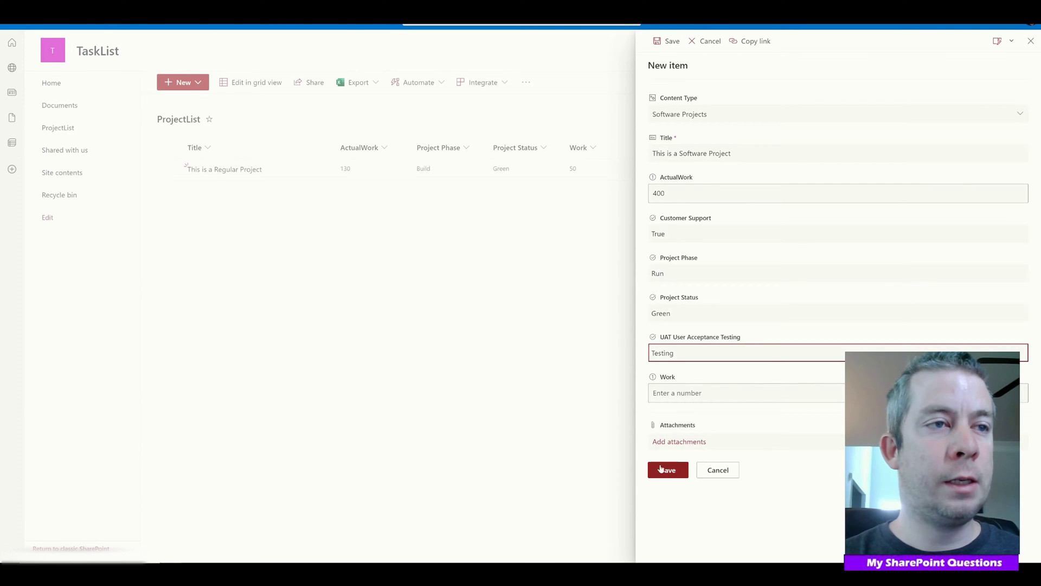
click(673, 393)
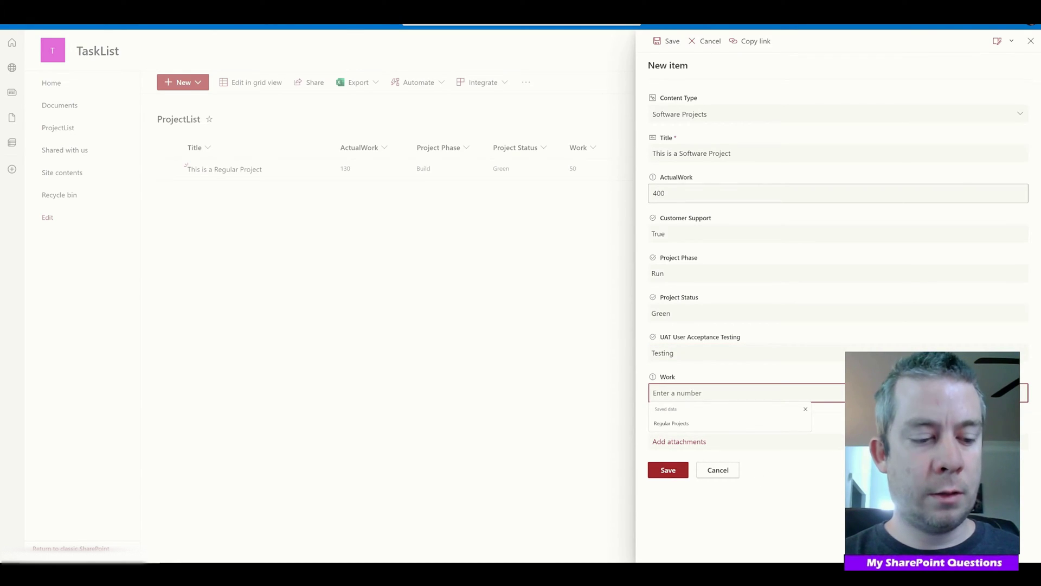
text(300)
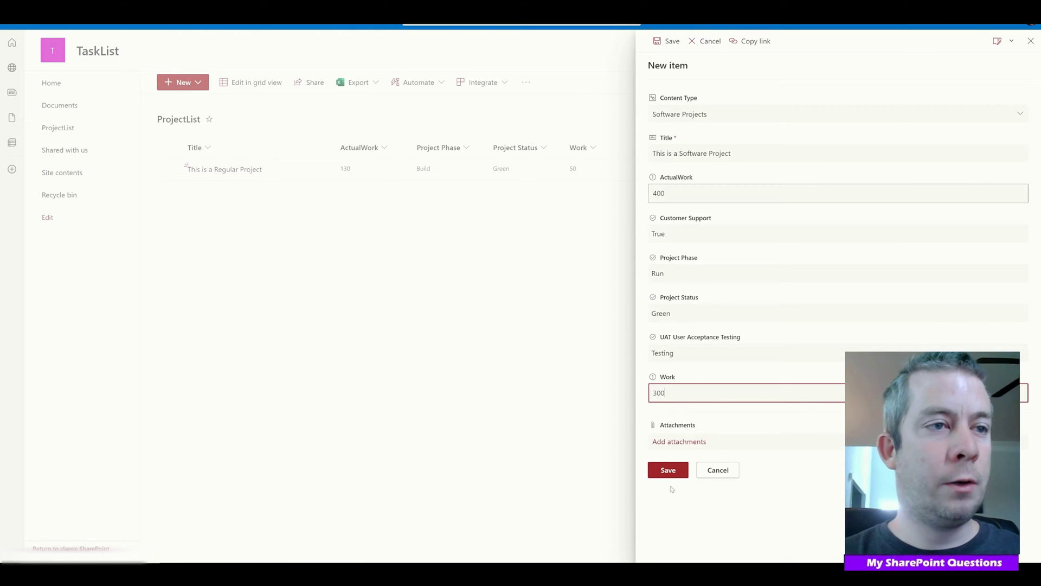
click(671, 471)
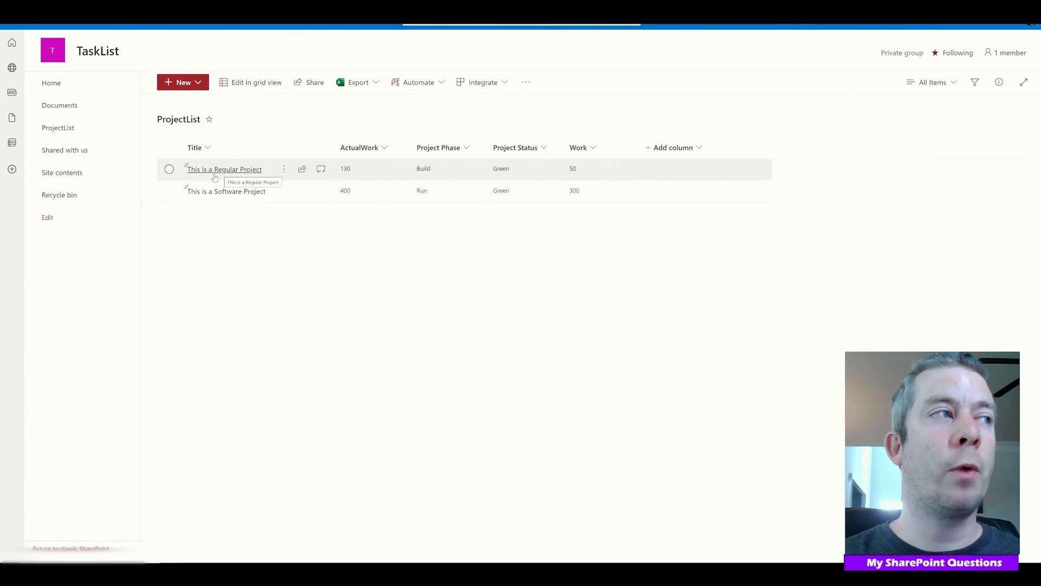
click(930, 82)
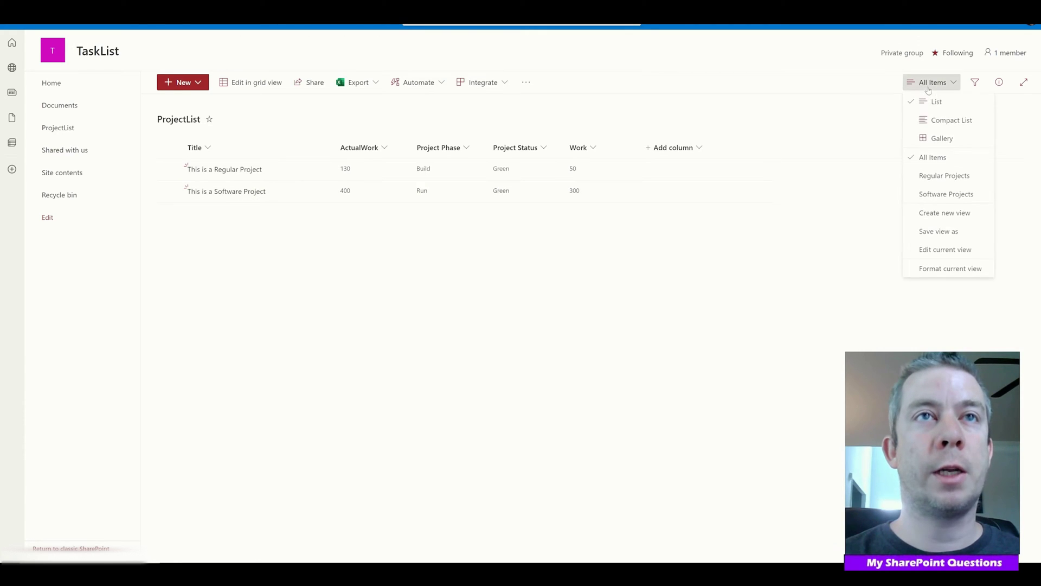
click(930, 178)
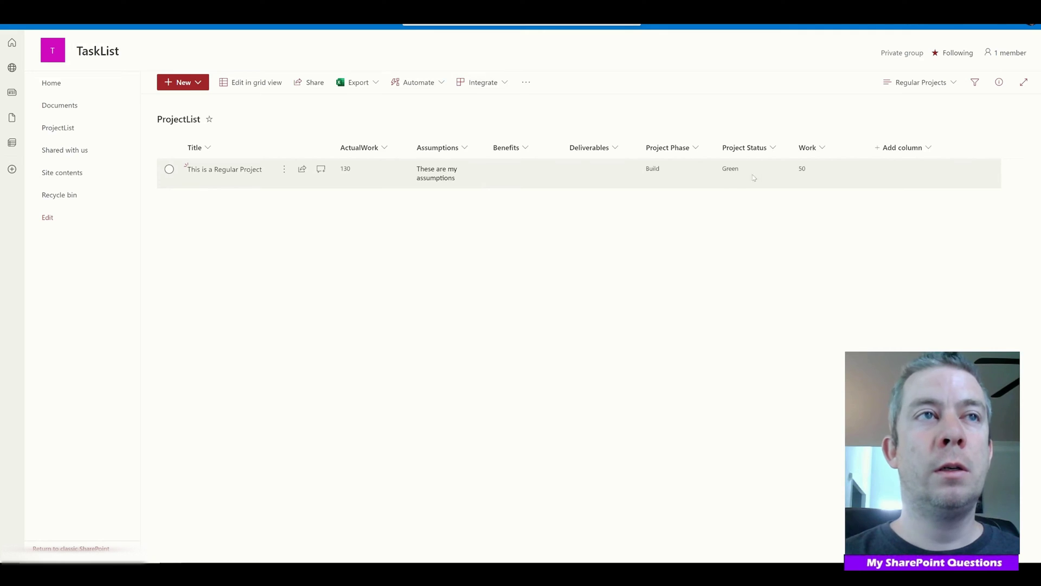
click(922, 82)
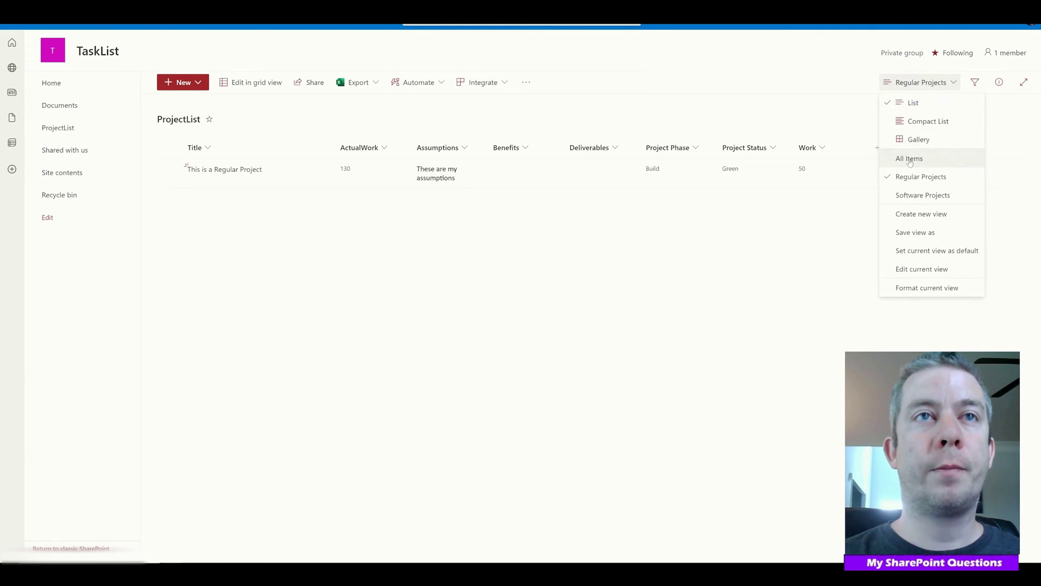
click(911, 193)
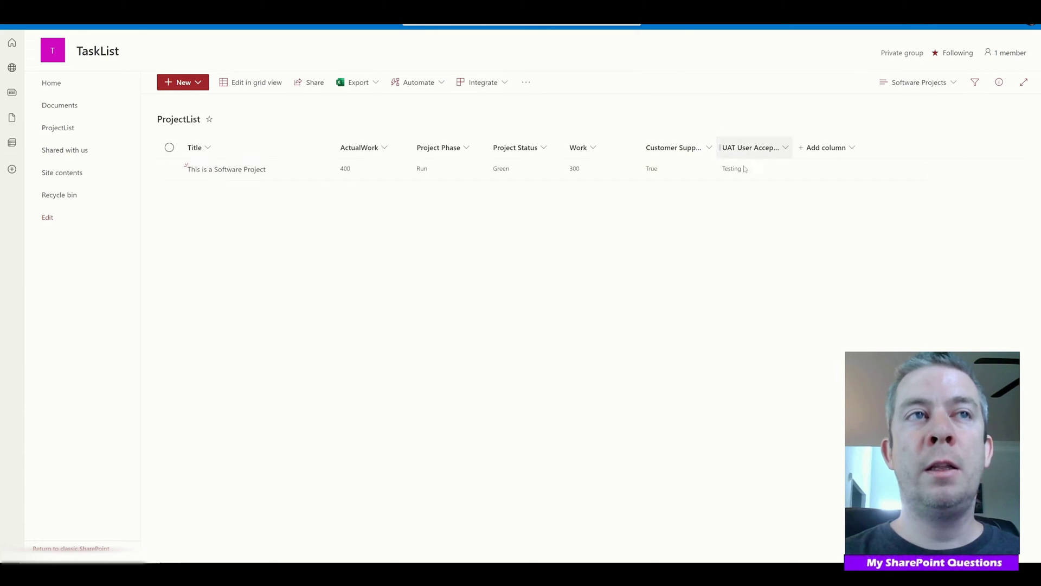
click(918, 82)
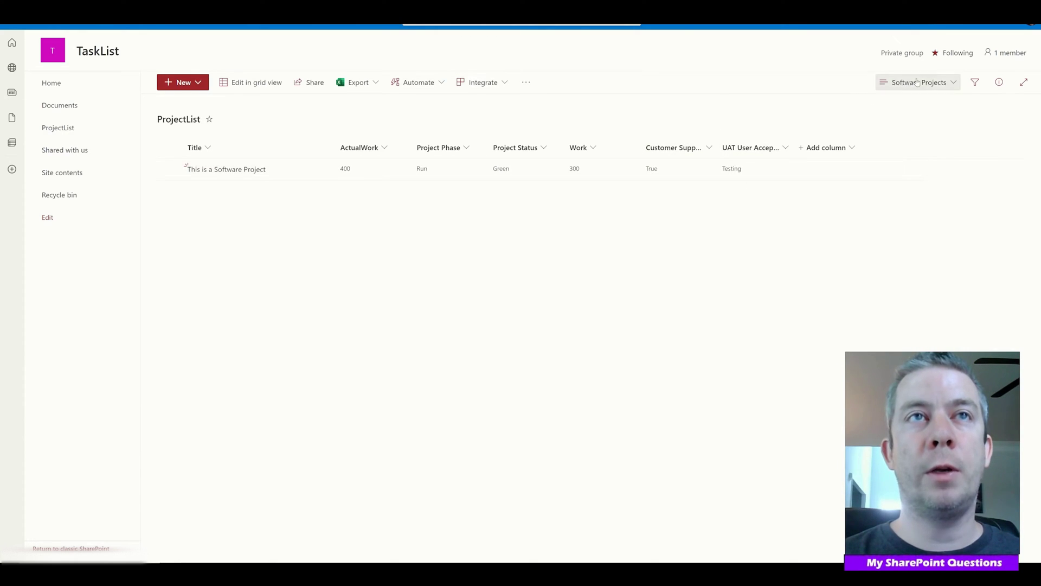
click(922, 122)
- Add the Content Type column to the All Items view at position 1 from the left
click(982, 26)
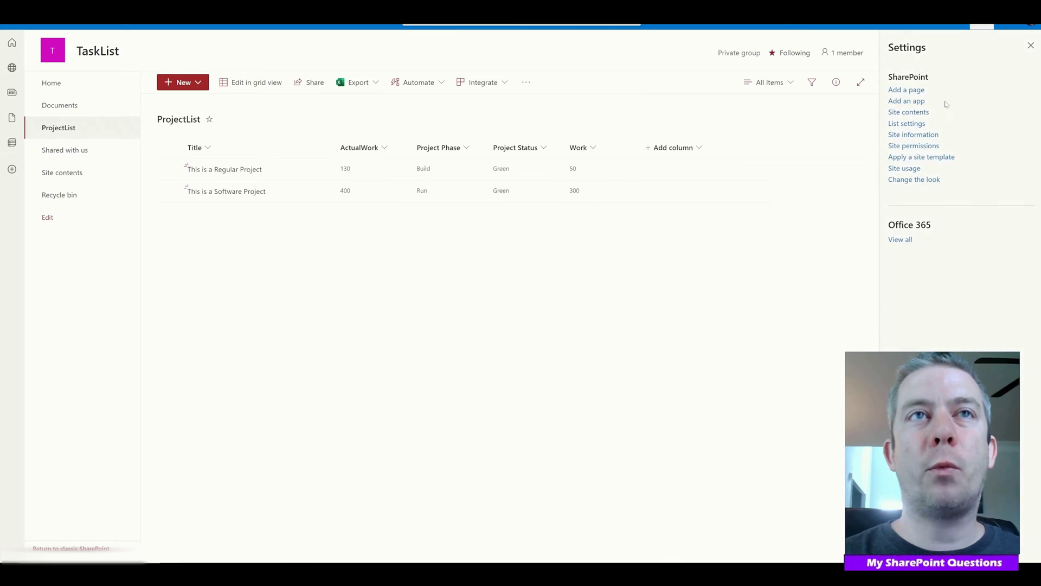
click(903, 124)
scroll(420, 343, down, 5)
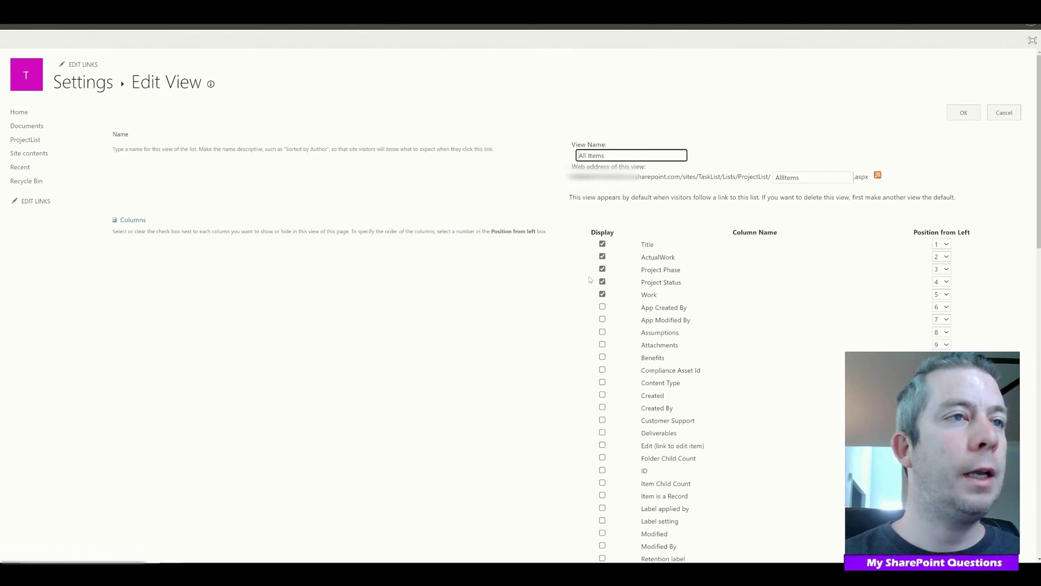
scroll(608, 193, down, 10)
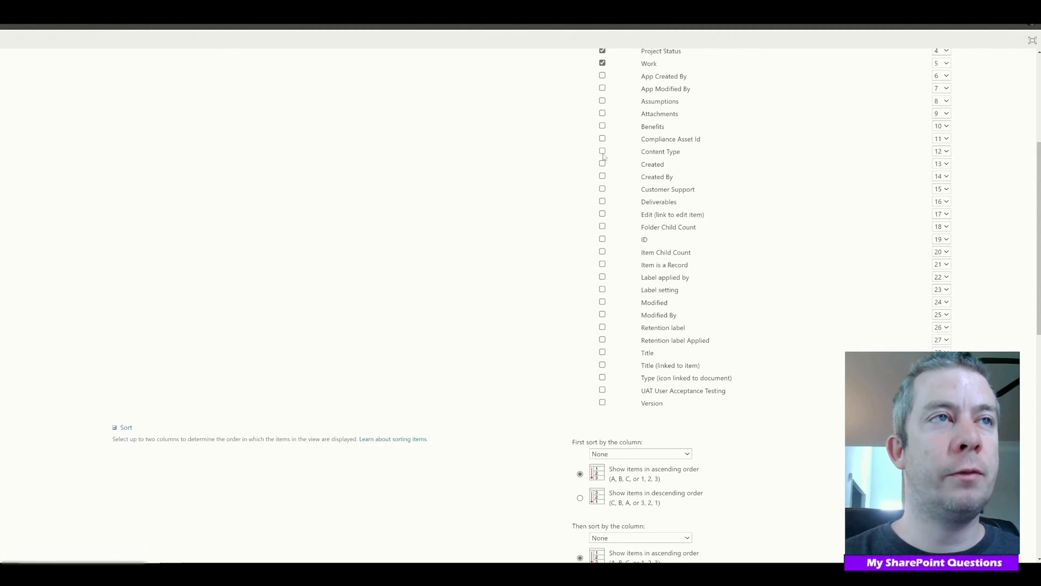
click(602, 152)
click(947, 152)
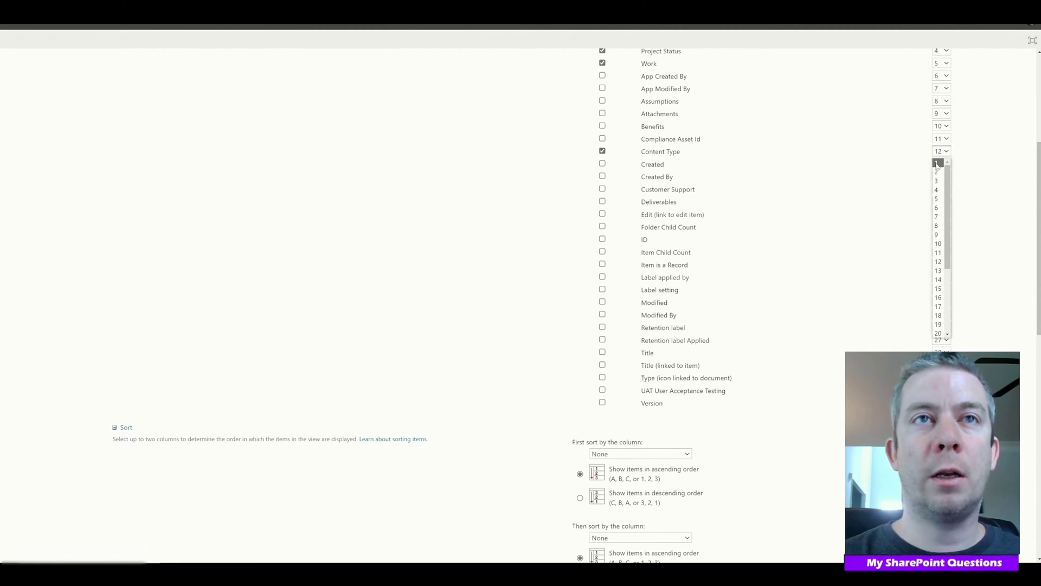
click(940, 161)
scroll(967, 176, up, 5)
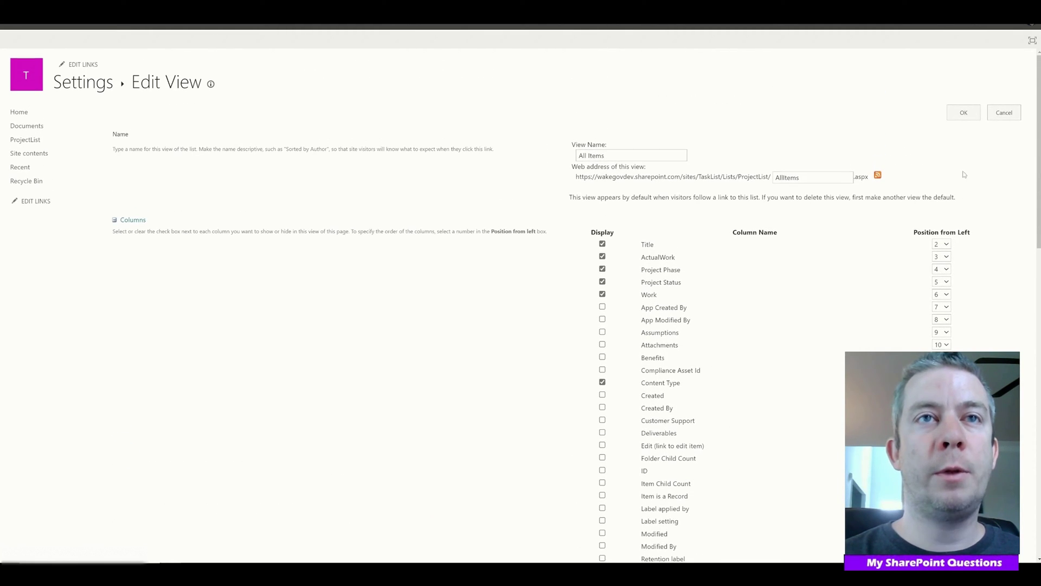
click(965, 112)
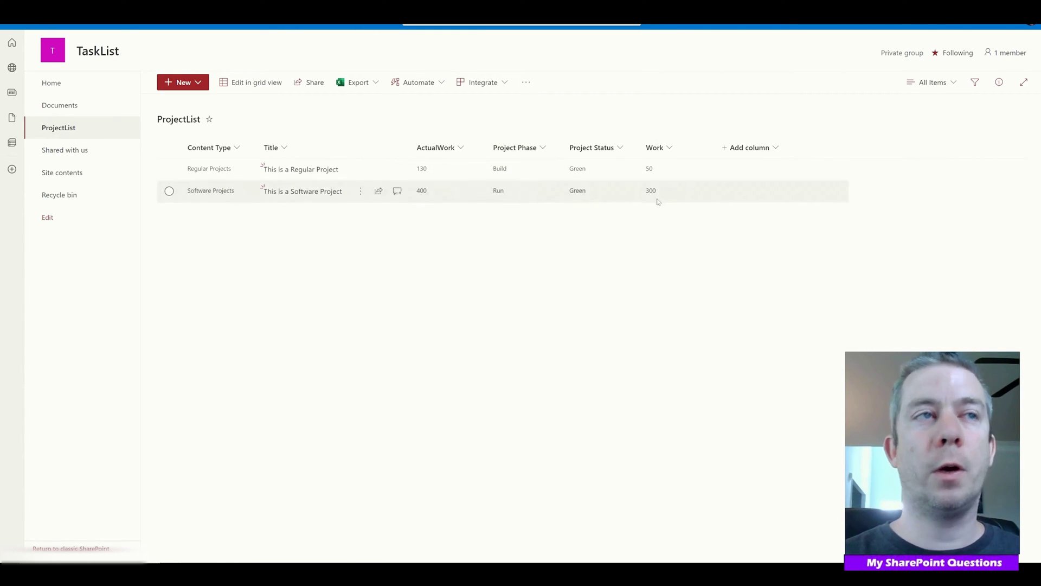
- Cycle through the Regular Projects, Software Projects and All Items views, ending on Software Projects
click(931, 82)
click(925, 176)
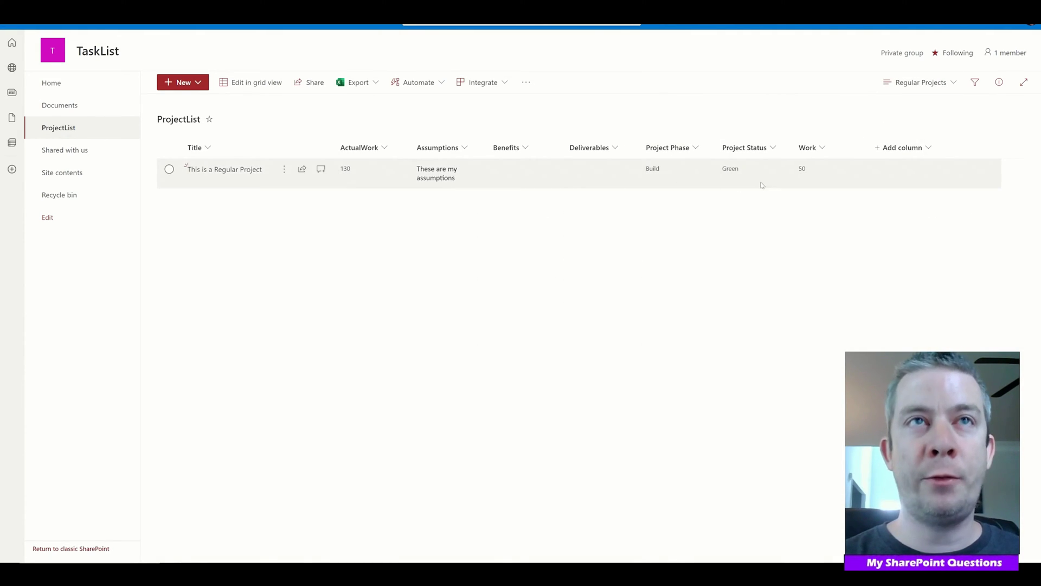
click(922, 82)
click(922, 191)
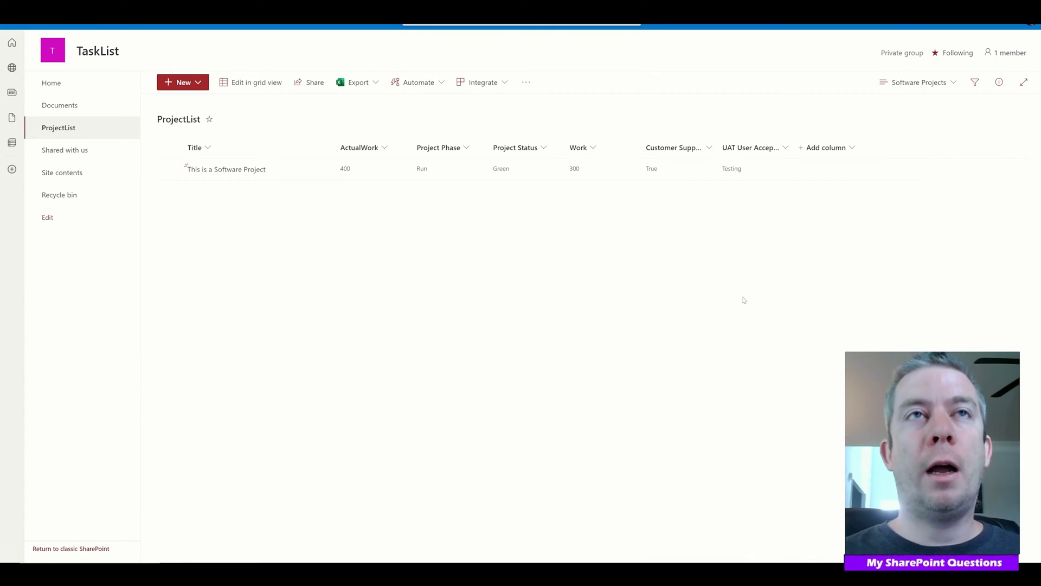
click(933, 82)
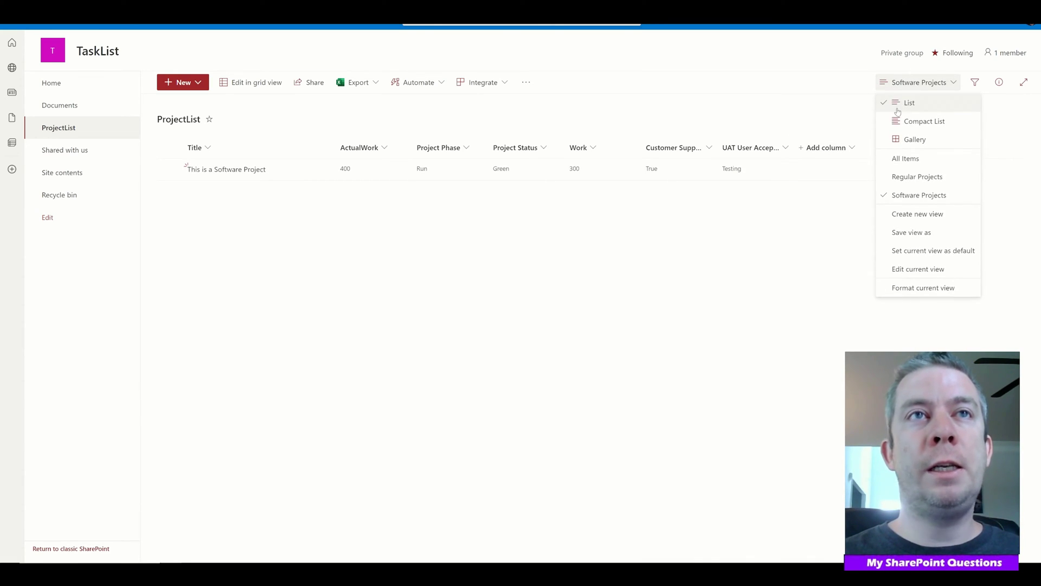
click(903, 159)
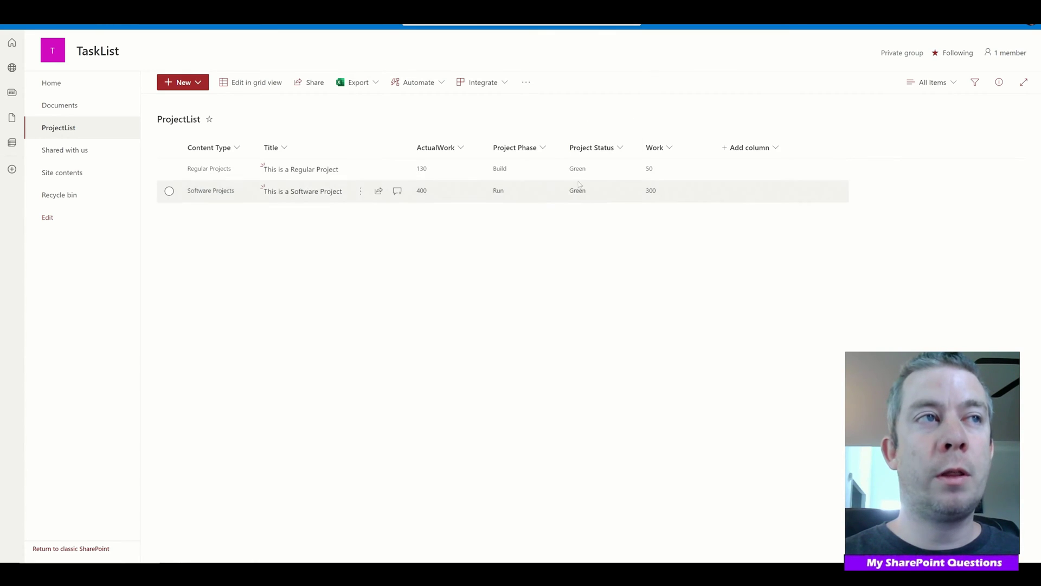
click(932, 82)
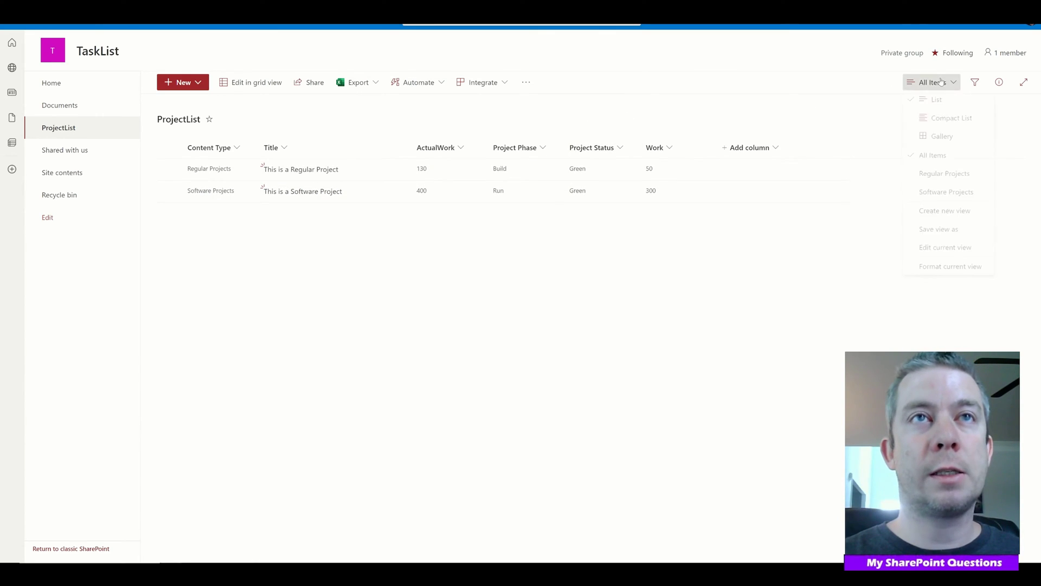
click(928, 177)
click(917, 83)
click(914, 194)
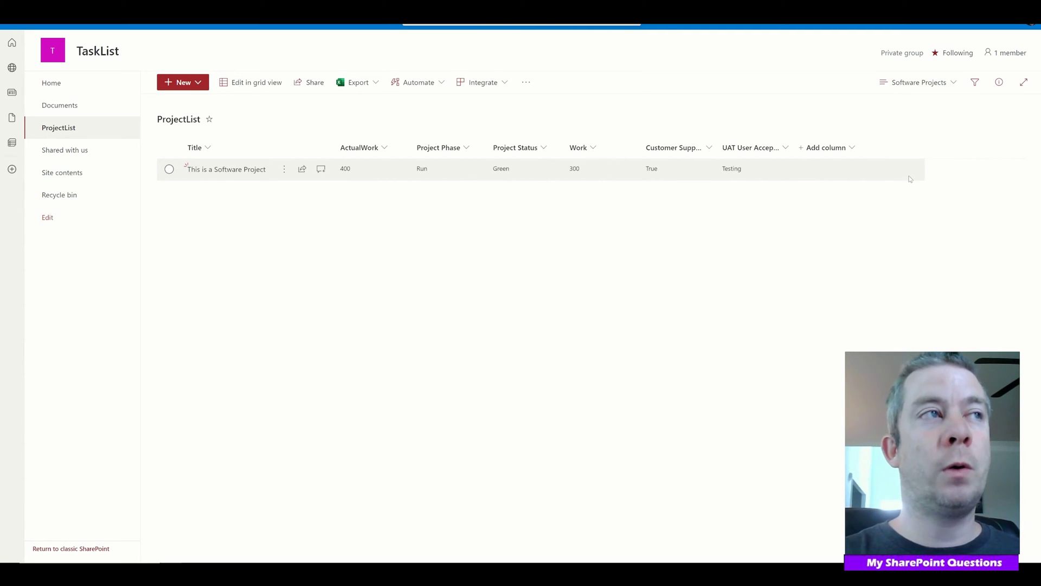
click(198, 87)
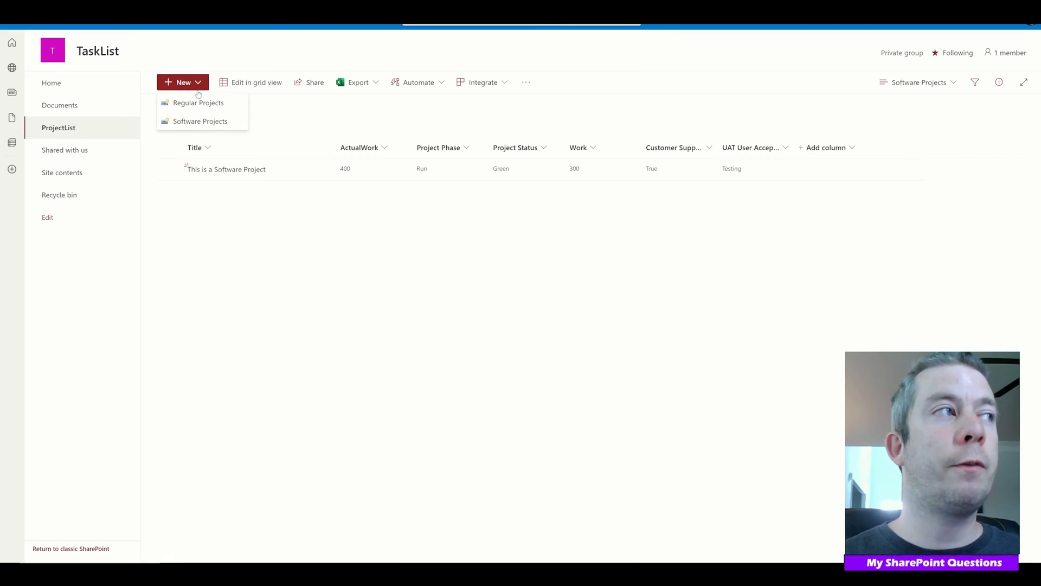